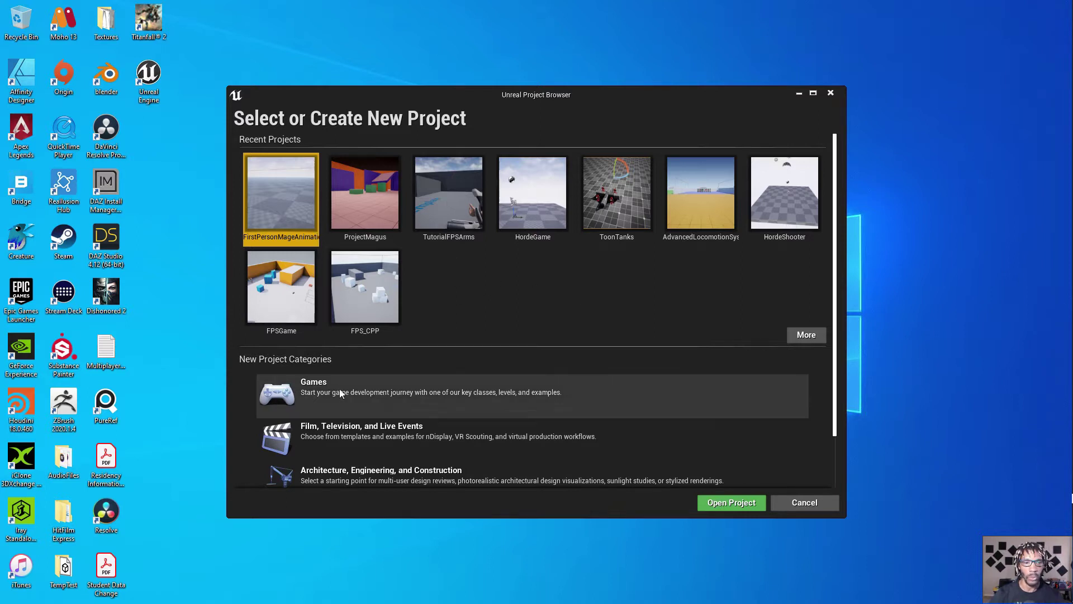
Start a new Games project based on the First Person template.
click(323, 392)
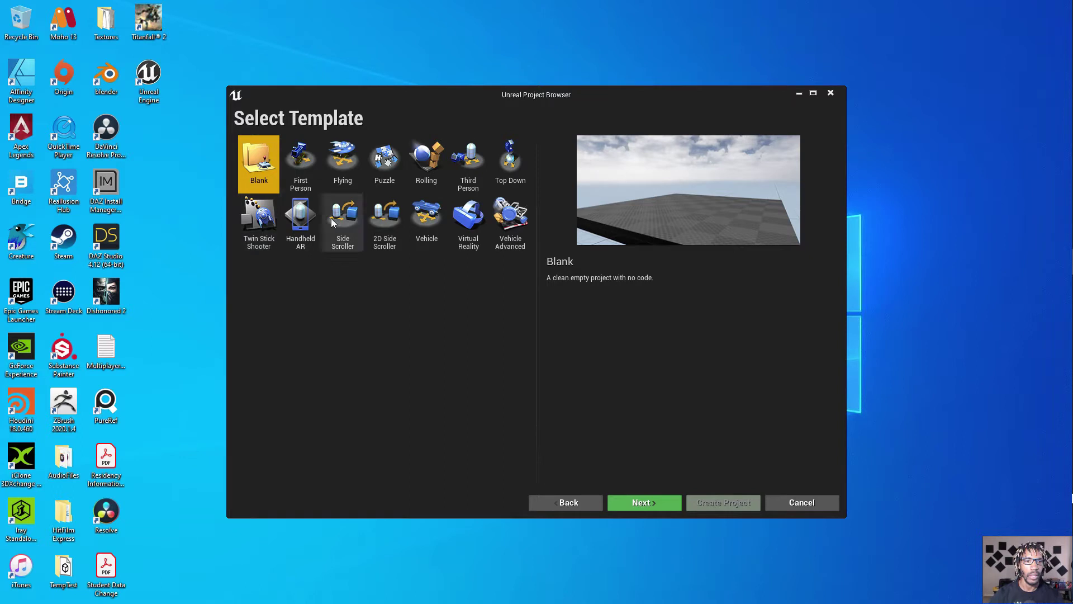
click(304, 167)
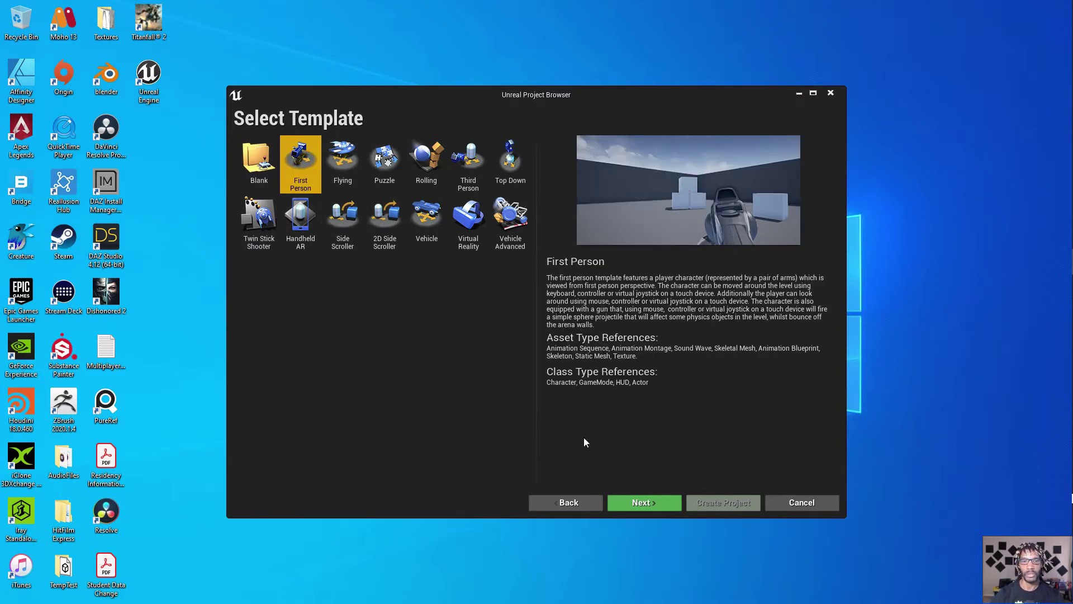
click(649, 504)
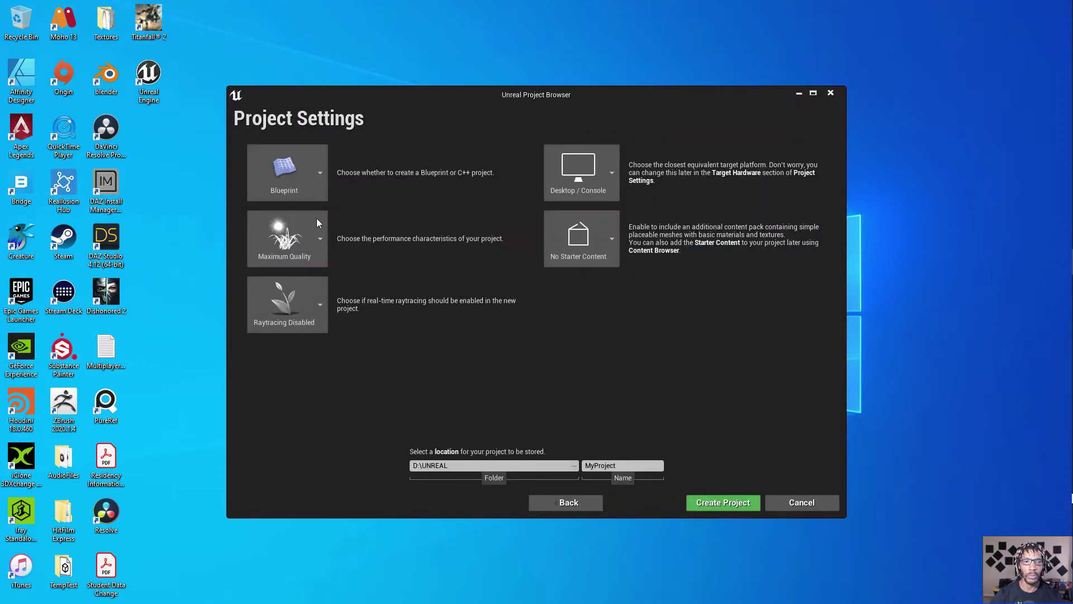
Name the project YoutubeArms and create it in D:\UNREAL with the default Blueprint settings.
click(624, 466)
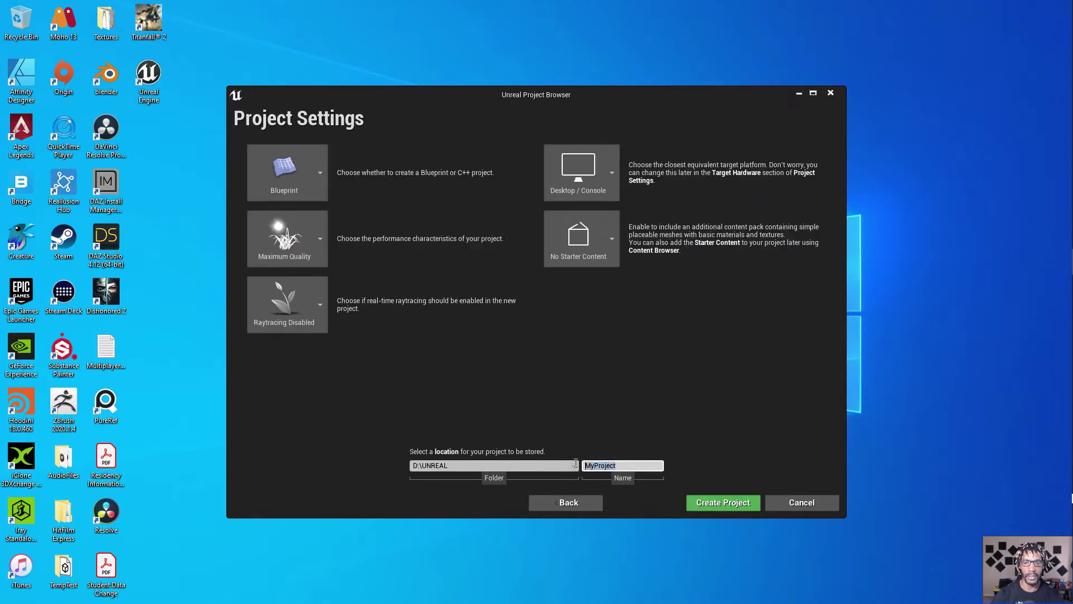
key(BackSpace)
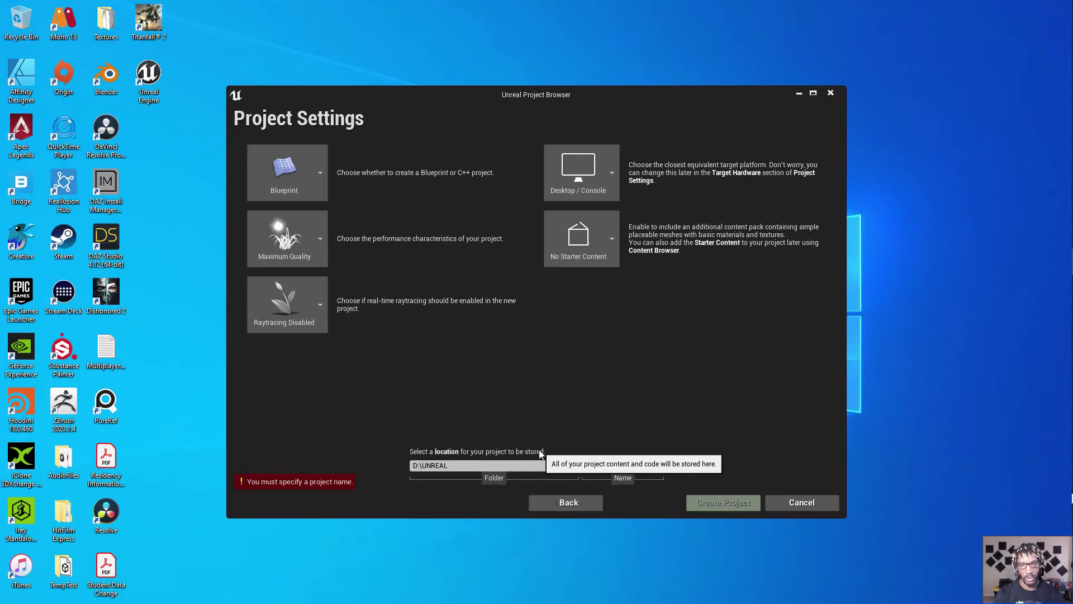
text(M)
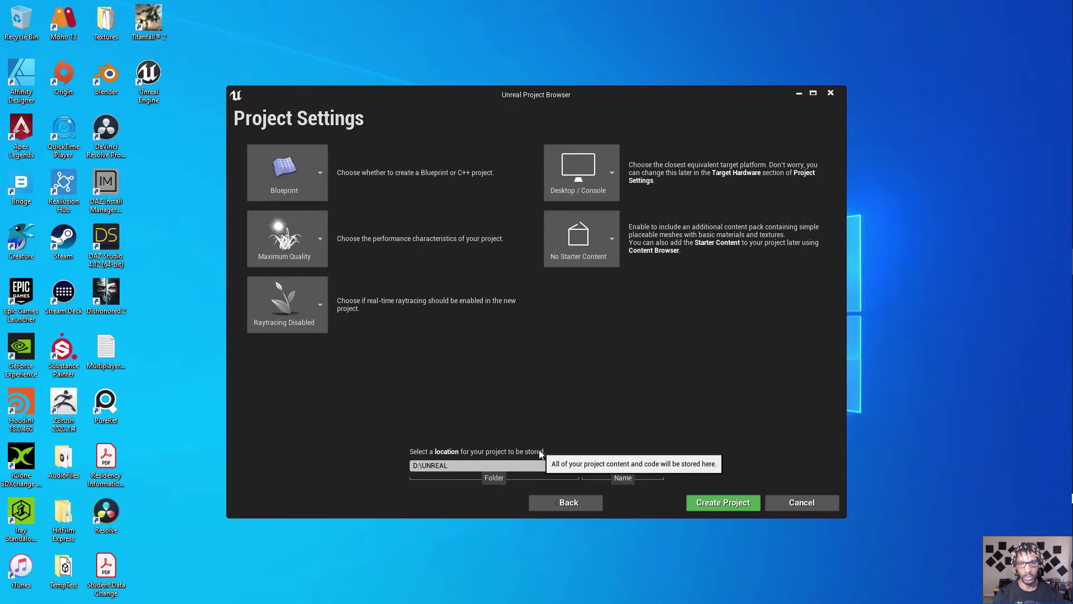
text(outubeArmsa)
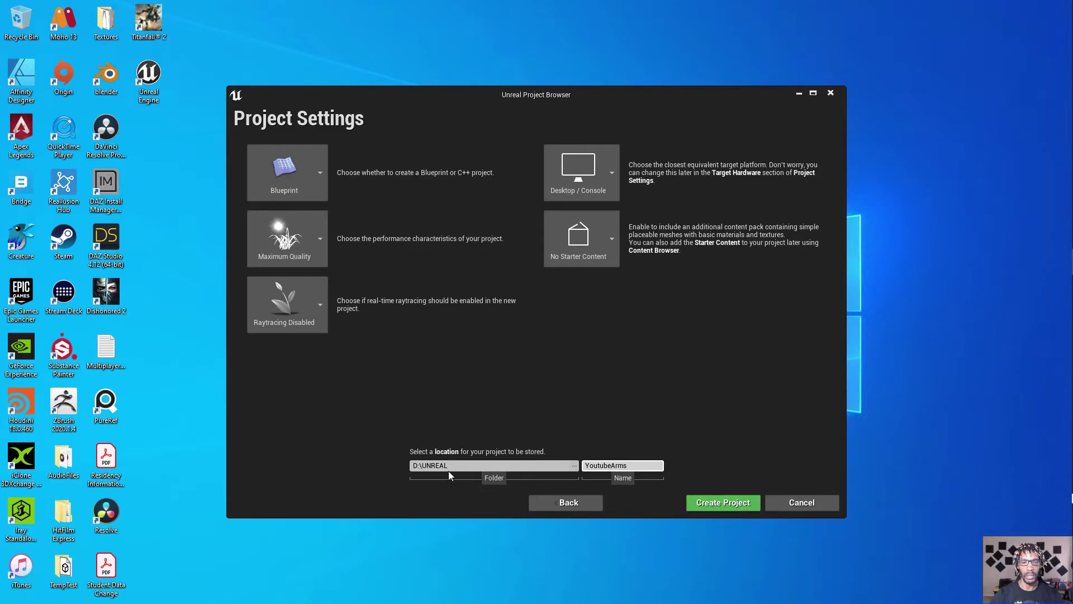
click(710, 503)
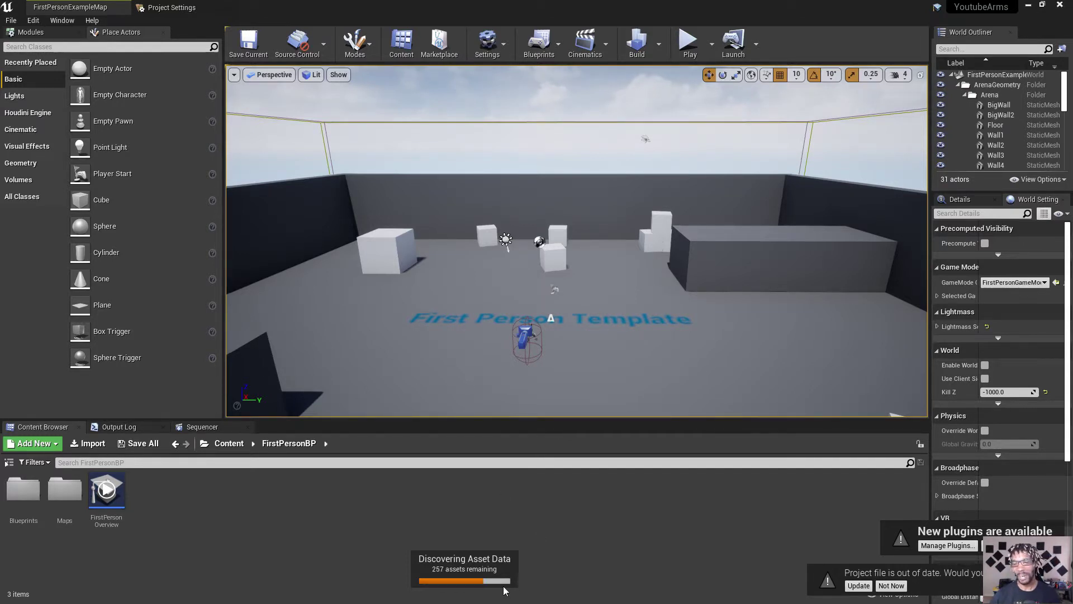
Leave the editor, switch to File Explorer and open the YoutubeArms project folder inside D:\UNREAL.
click(850, 585)
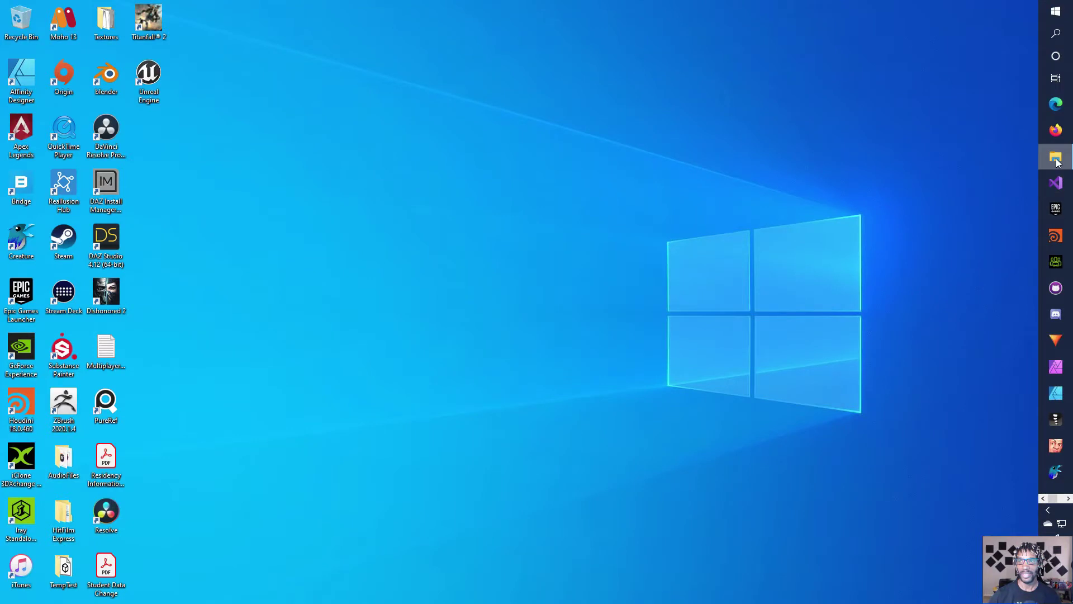
mouse_move(1055, 159)
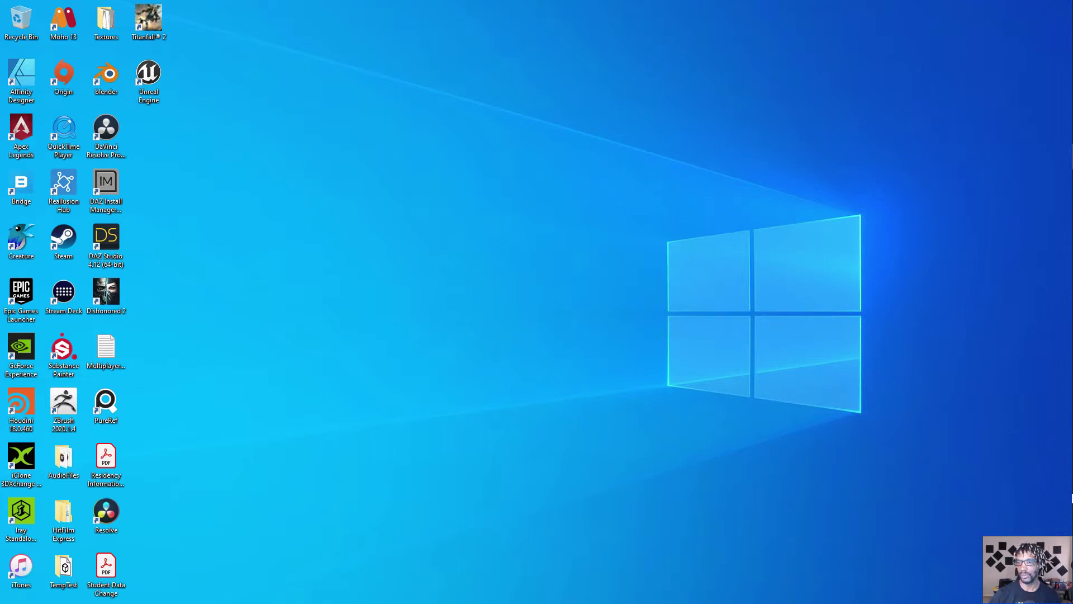
key(alt+Tab)
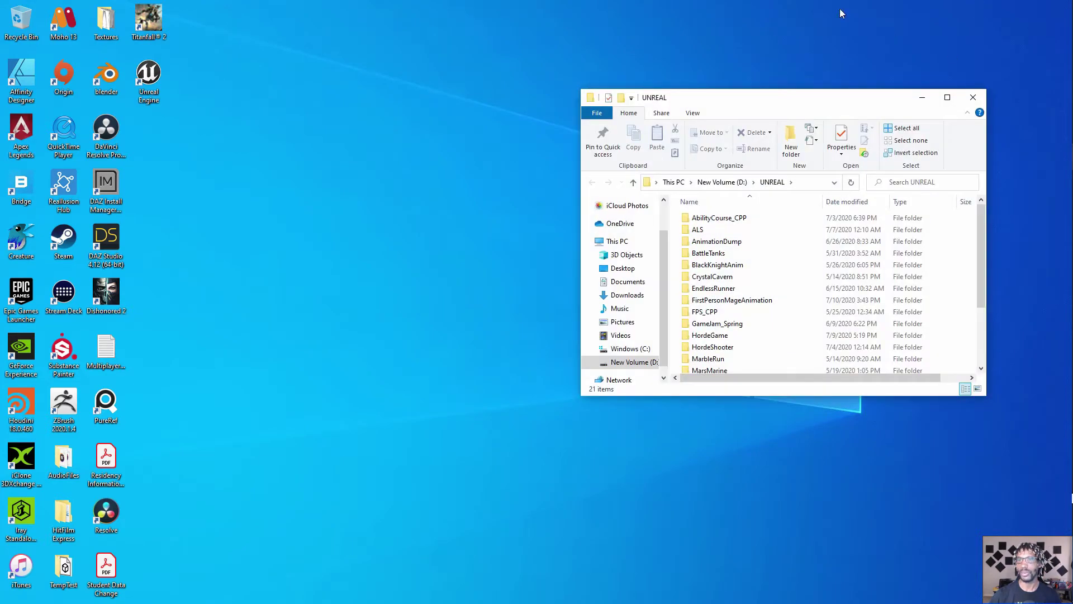
drag(779, 112, 750, 115)
double_click(750, 115)
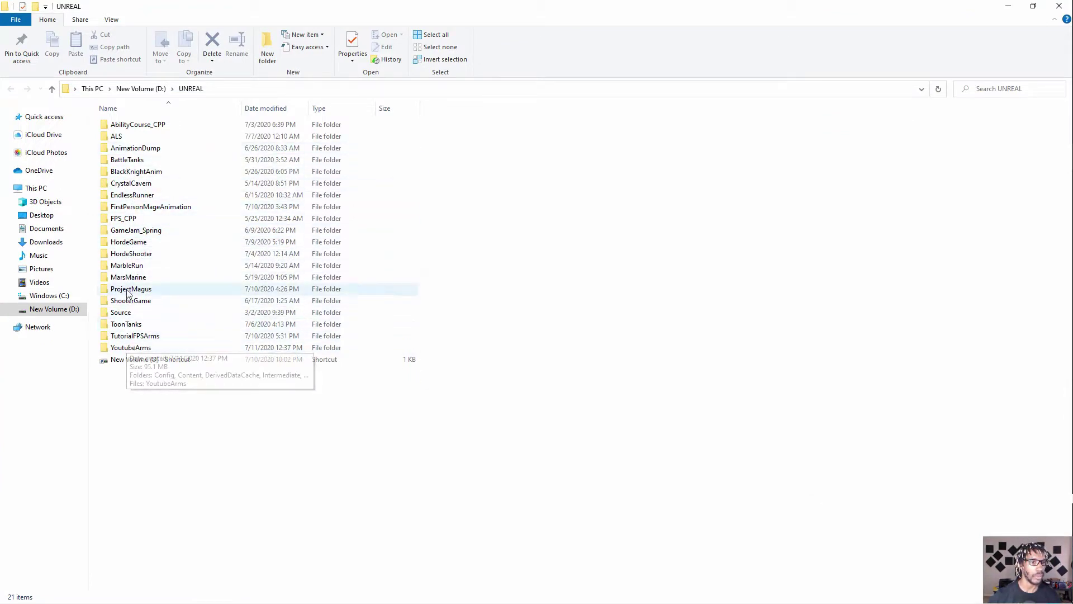
double_click(127, 347)
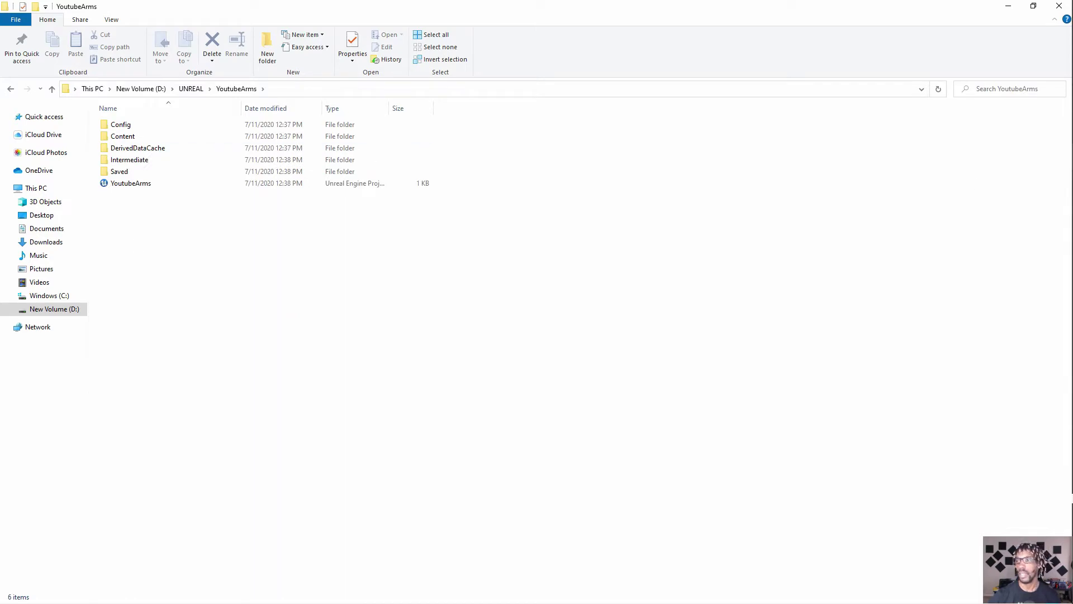
Copy the Content and Plugins folders from Auto Setup 1.04 for Unreal 4.25 into the YoutubeArms project folder.
drag(496, 75, 601, 125)
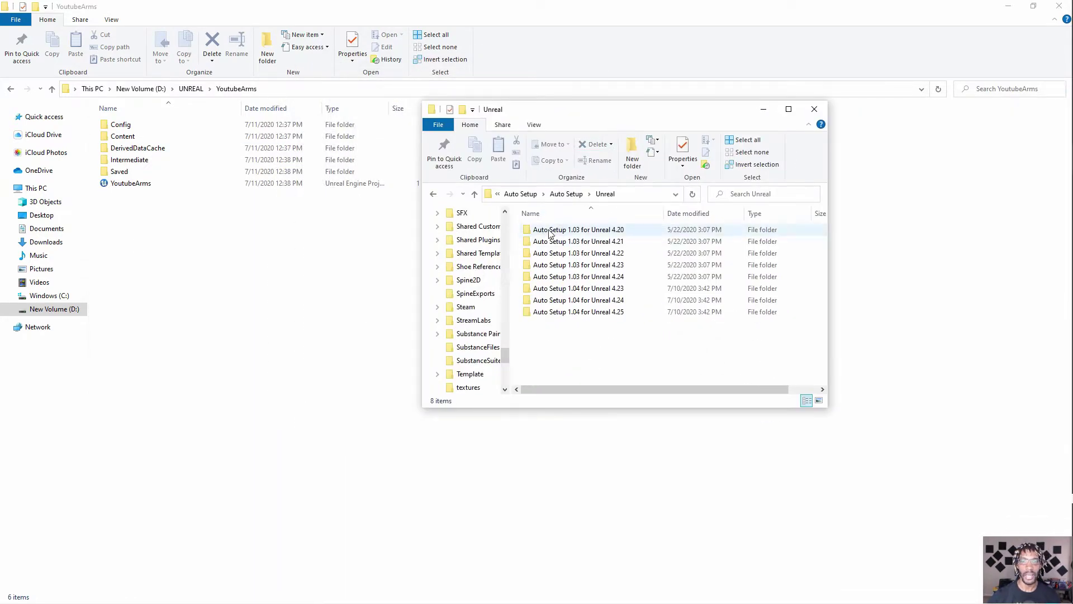
double_click(585, 314)
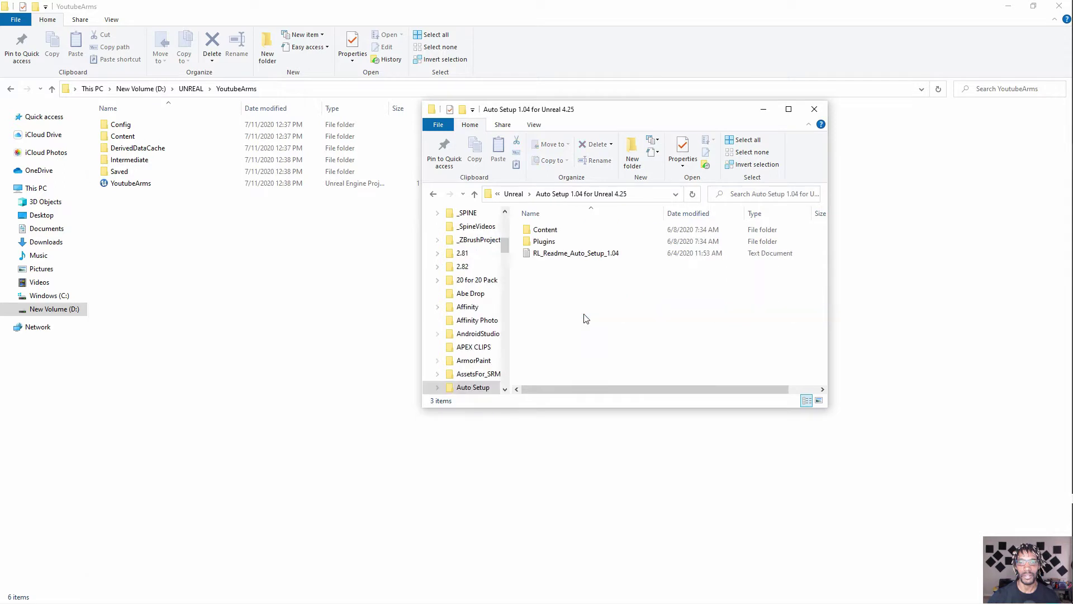
click(545, 229)
shift+click(542, 242)
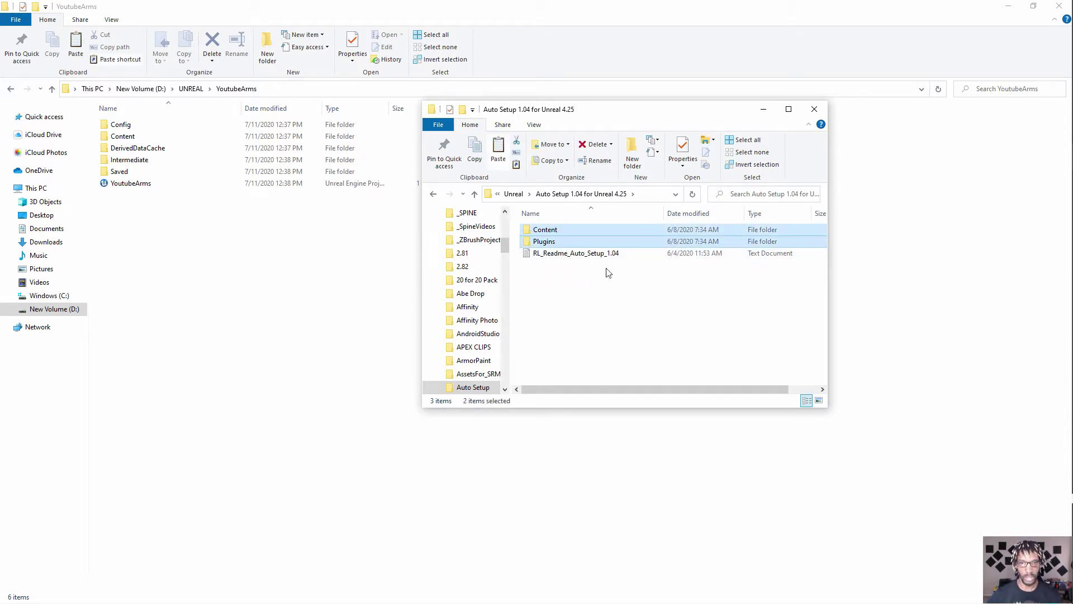
drag(613, 116, 1072, 235)
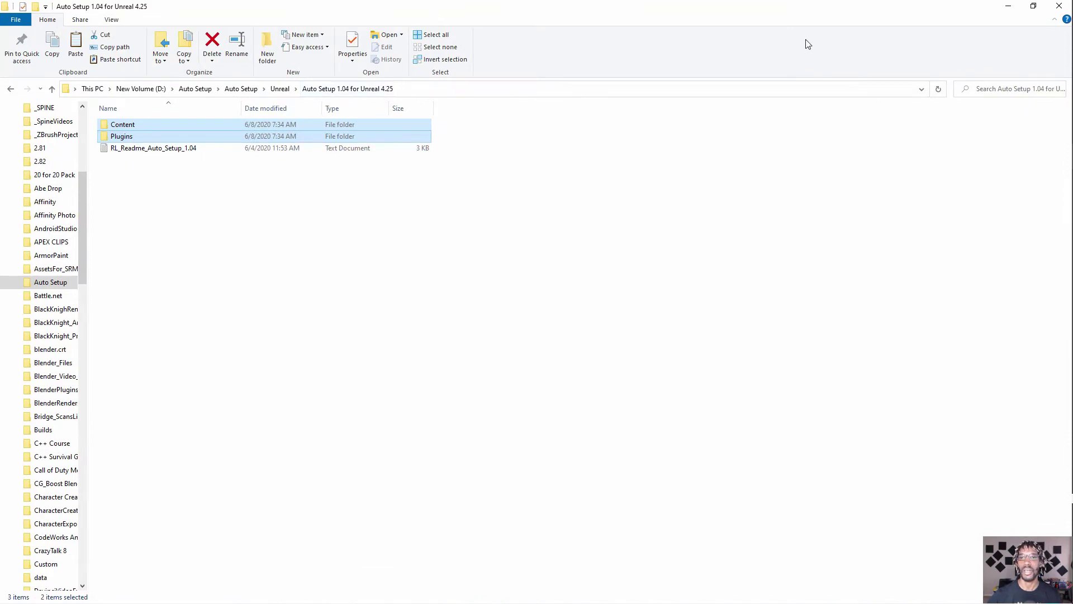
double_click(740, 8)
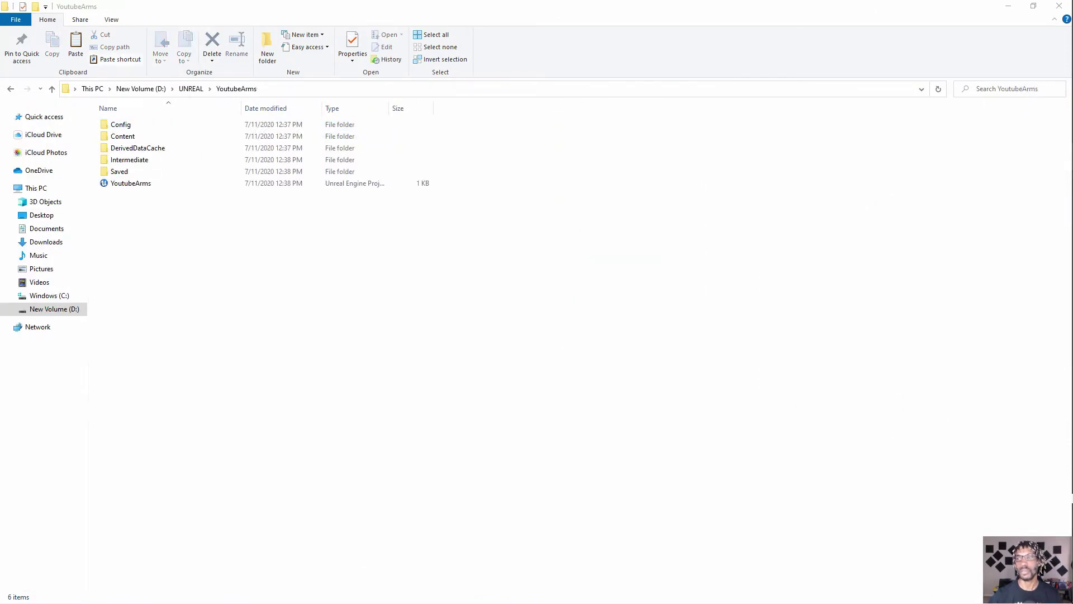
click(75, 58)
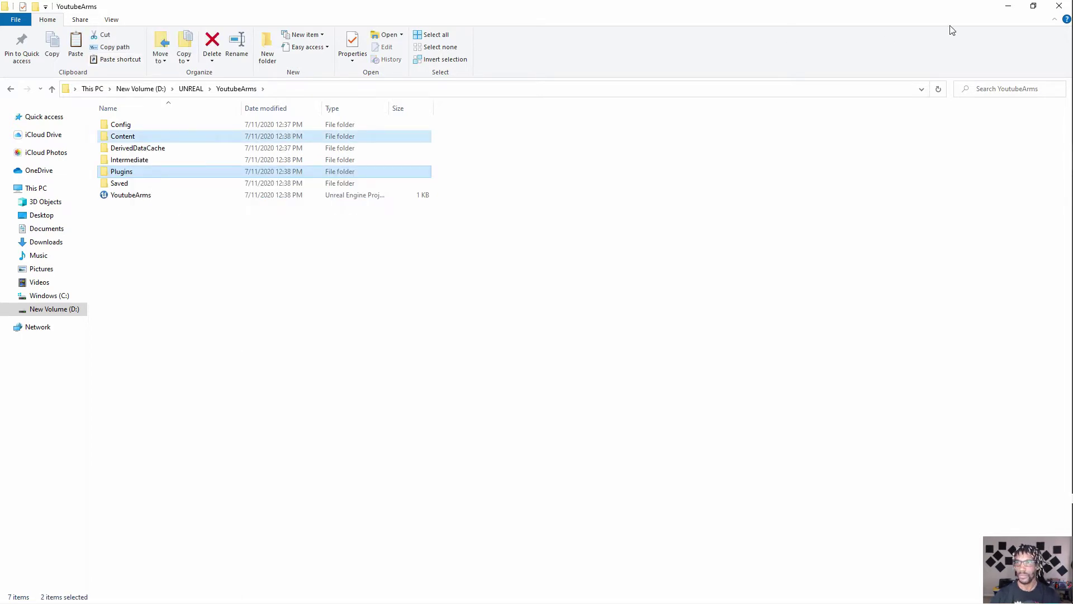
Reopen the YoutubeArms project in Unreal Editor and update its project file.
double_click(179, 195)
click(1004, 8)
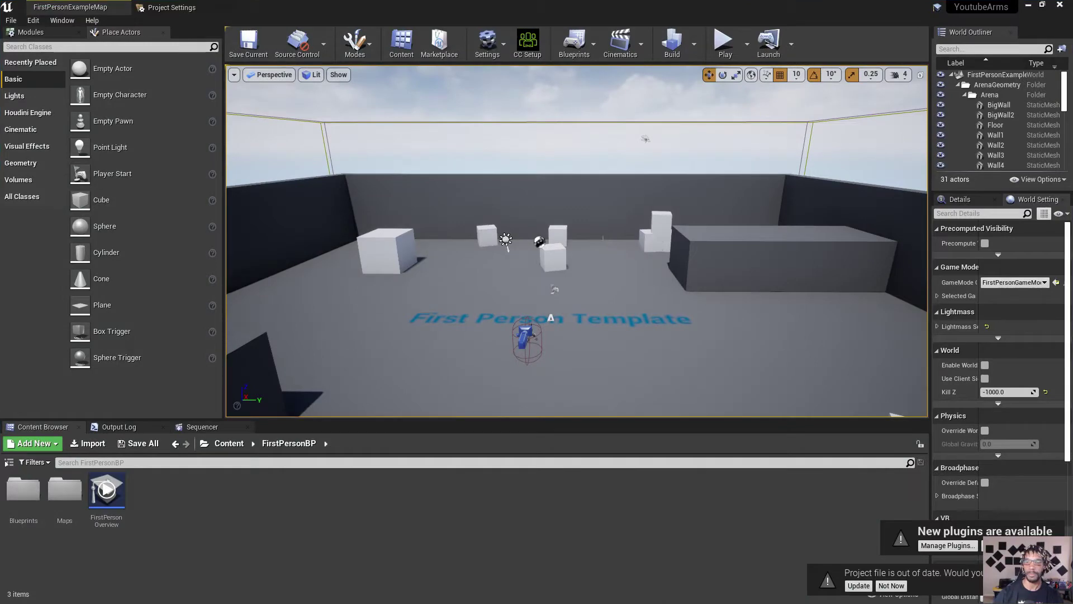
click(858, 585)
Review the list of newly installed plugins, close it and return to the Content Browser.
click(969, 548)
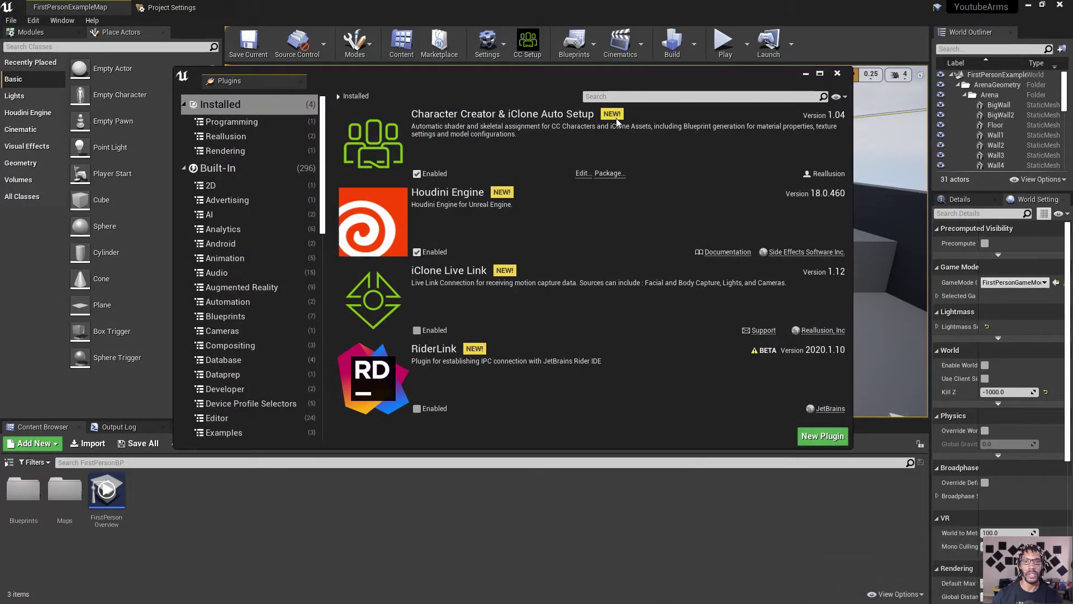
click(837, 74)
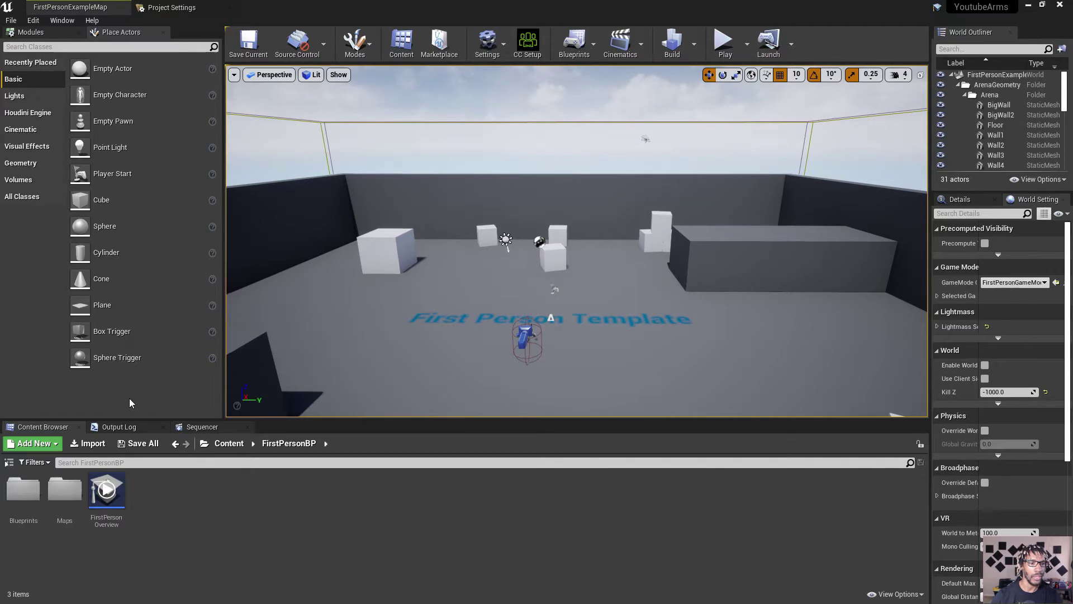
click(117, 426)
click(24, 427)
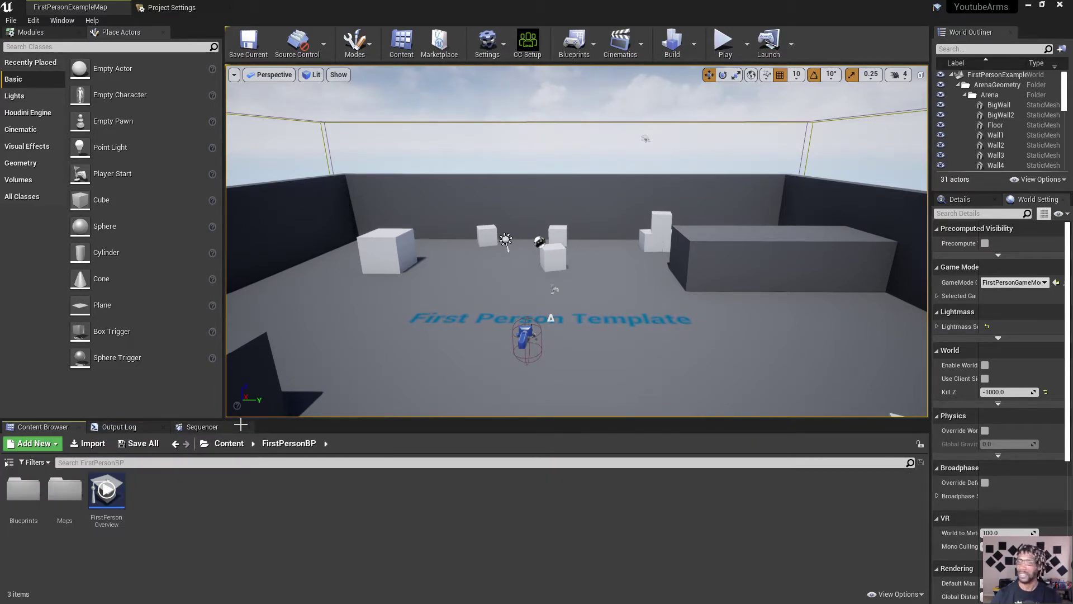
Open the FirstPersonCharacter blueprint, dock its editor beside the Project Settings tab and return to the level.
double_click(24, 491)
double_click(23, 491)
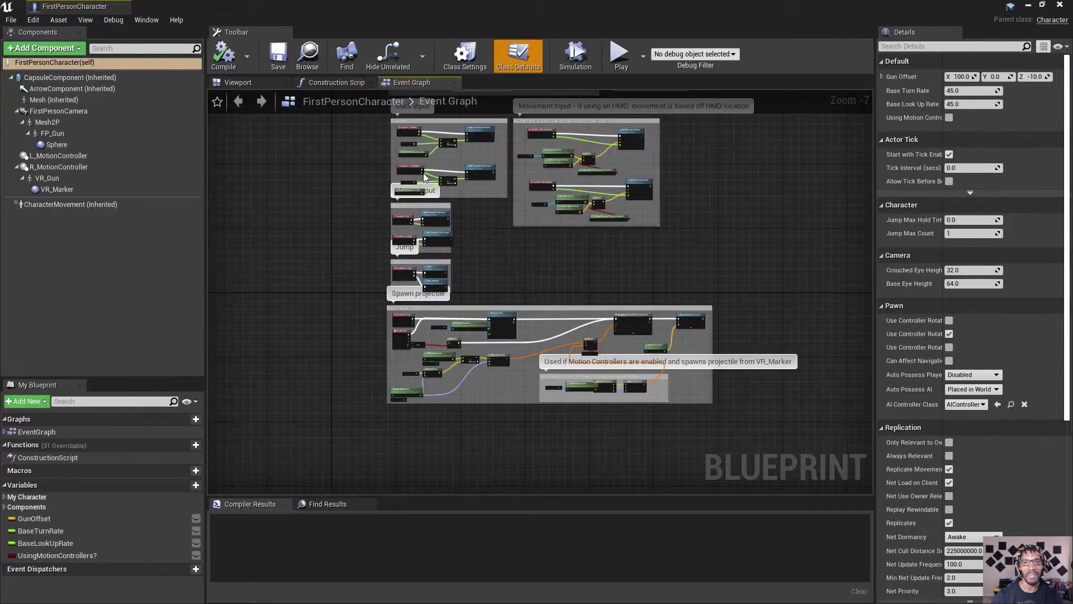
scroll(430, 164, up, 5)
scroll(431, 167, down, 1)
click(642, 187)
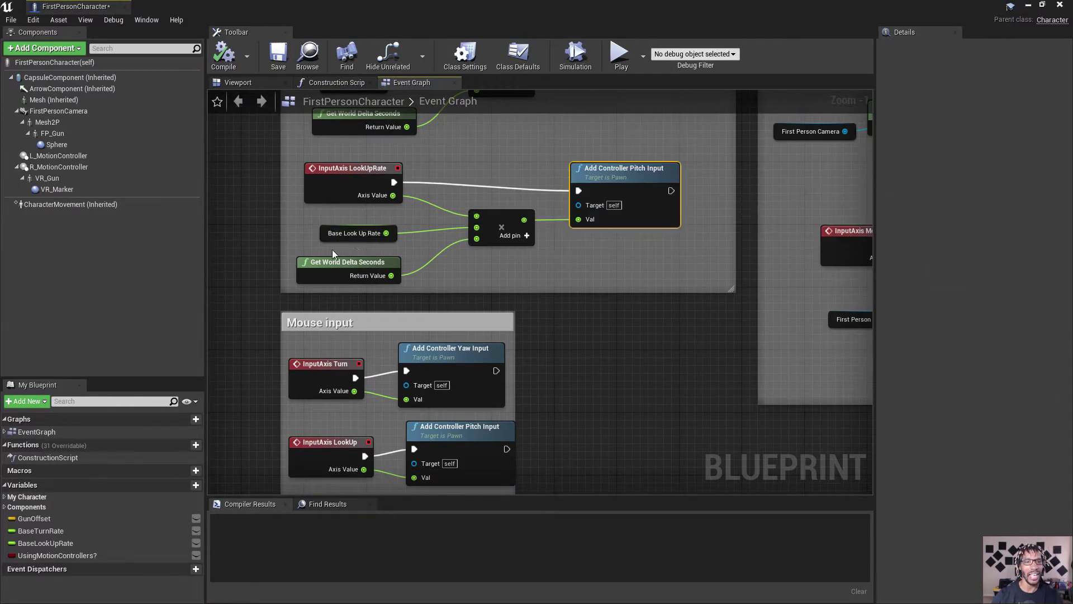
drag(51, 5, 295, 12)
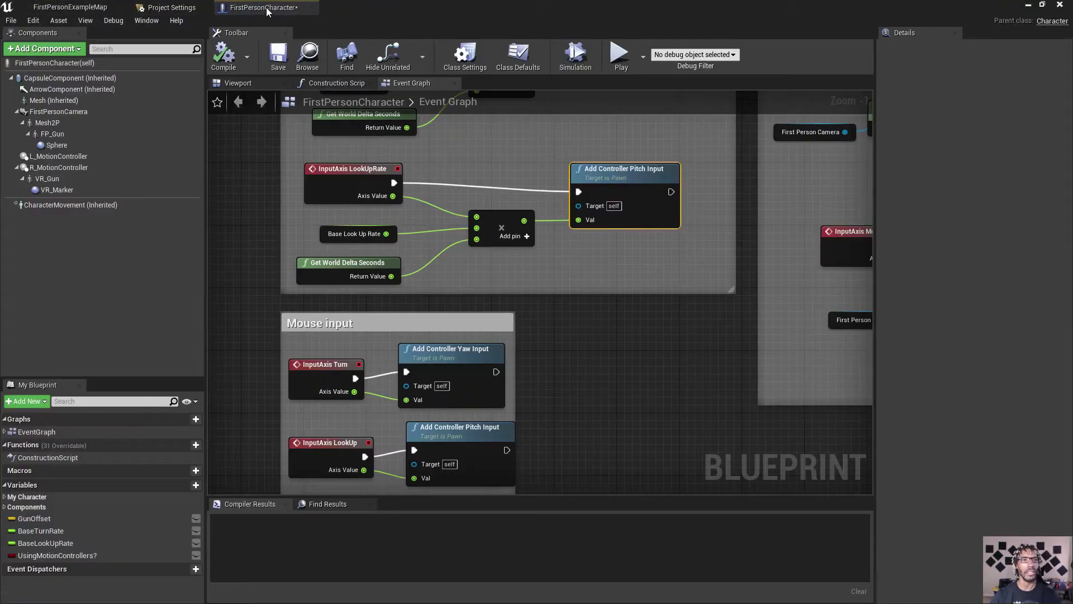
click(77, 7)
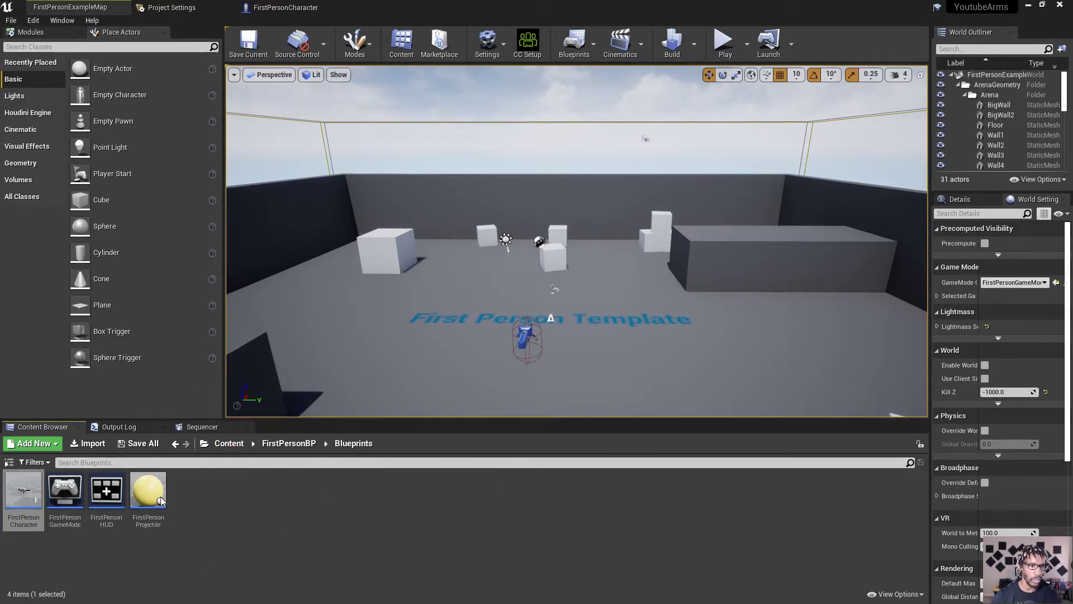
Show the source folder tree and create a folder named Meshes in the root Content folder.
click(9, 461)
click(53, 502)
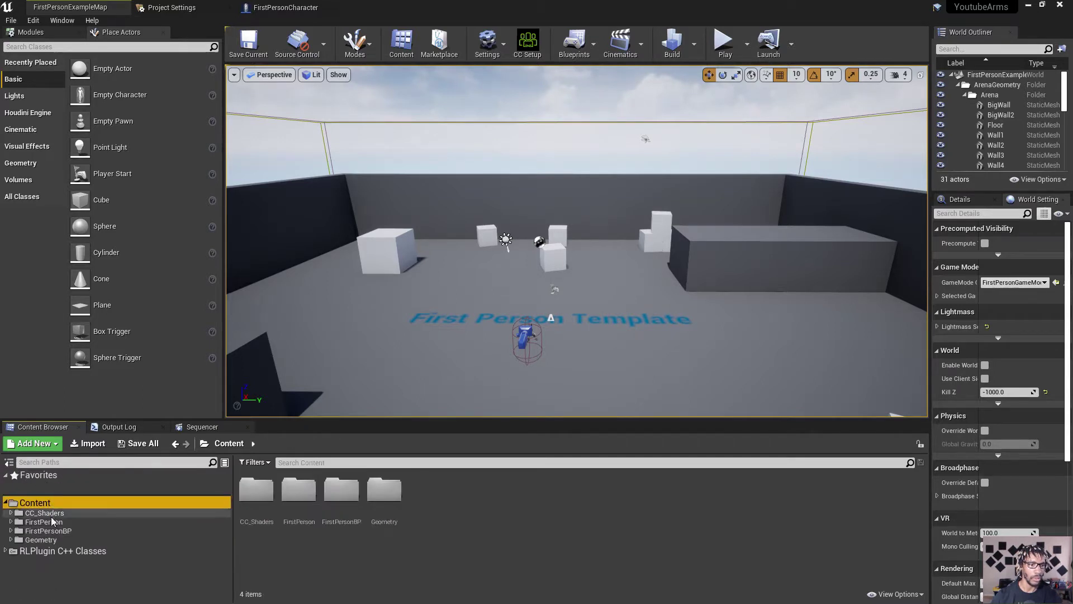
right_click(529, 491)
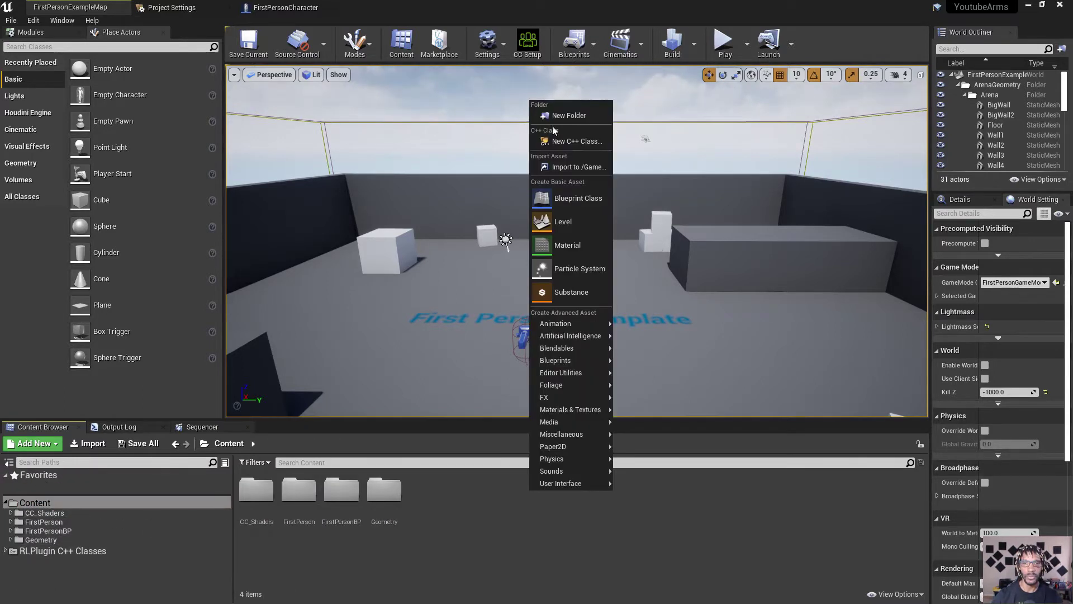
click(559, 110)
key(BackSpace)
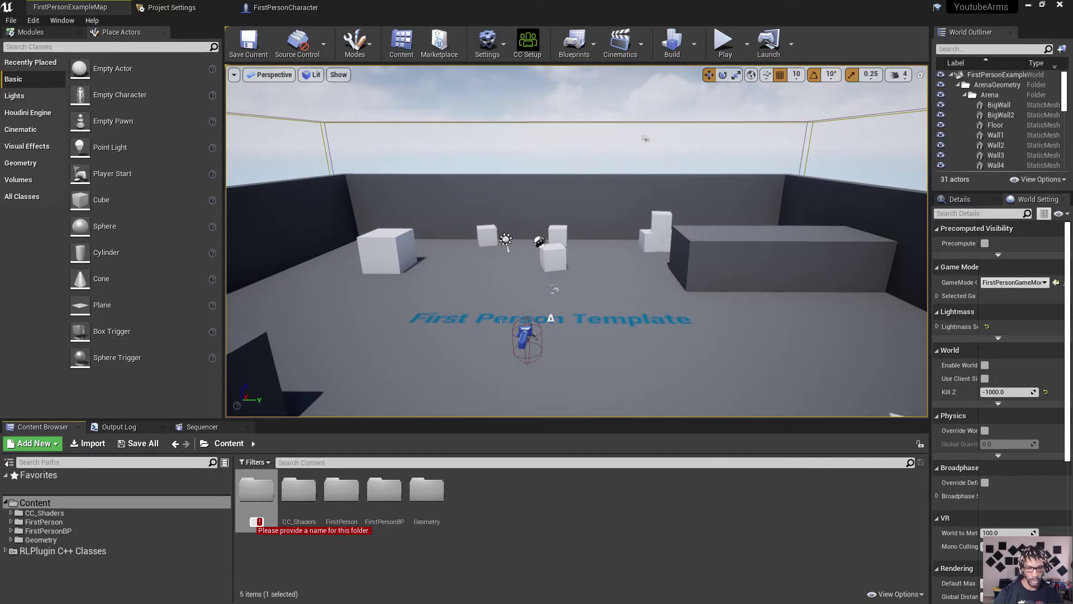
text(Me)
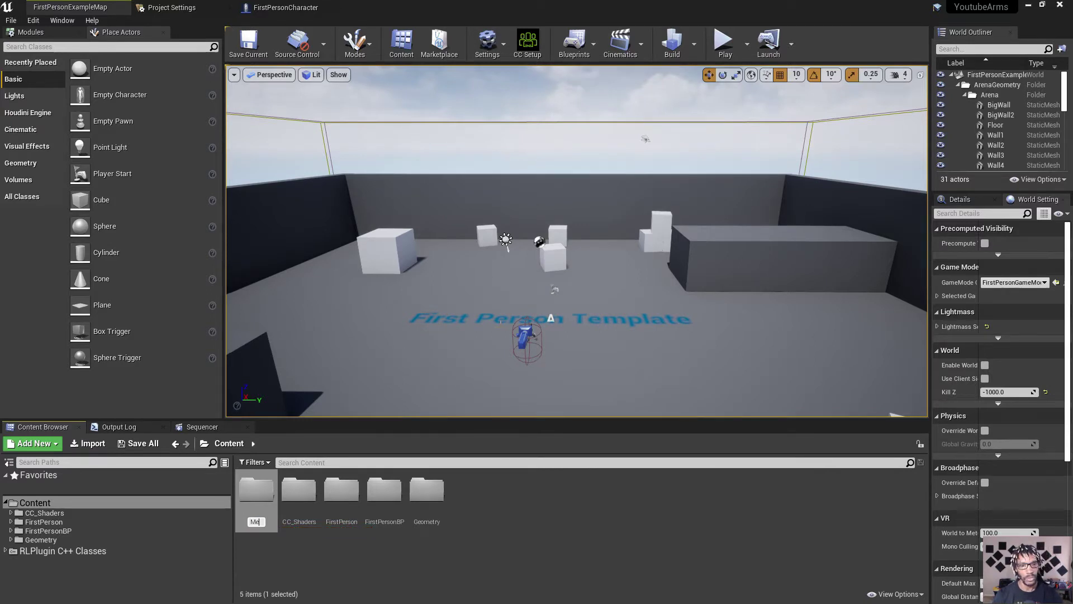
text(shes)
key(Return)
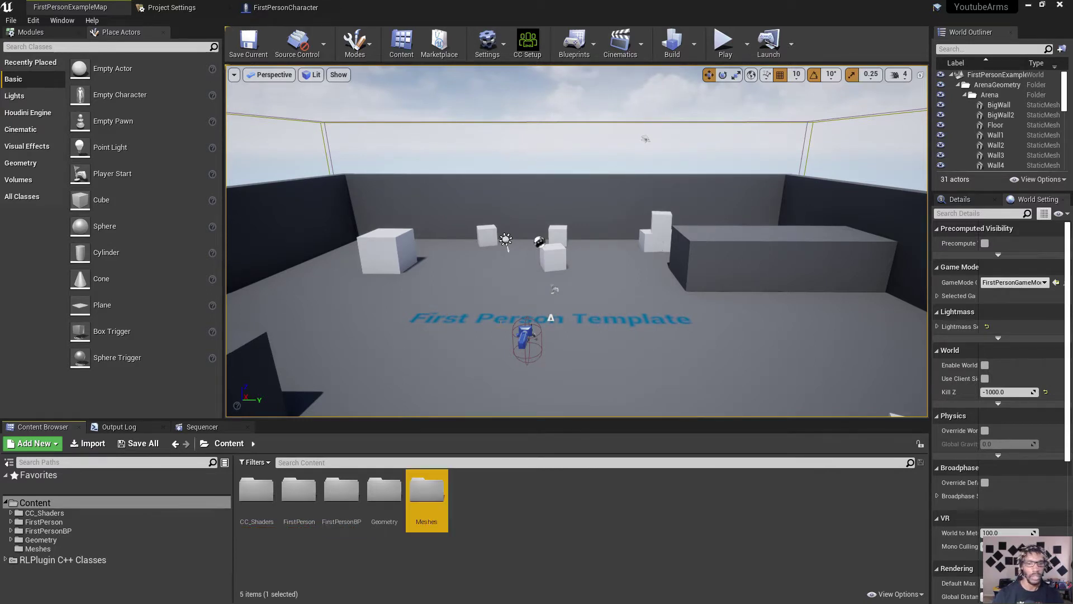
Create a subfolder named FPS_ARMS inside the Meshes folder.
double_click(427, 490)
right_click(403, 492)
mouse_move(425, 486)
click(440, 118)
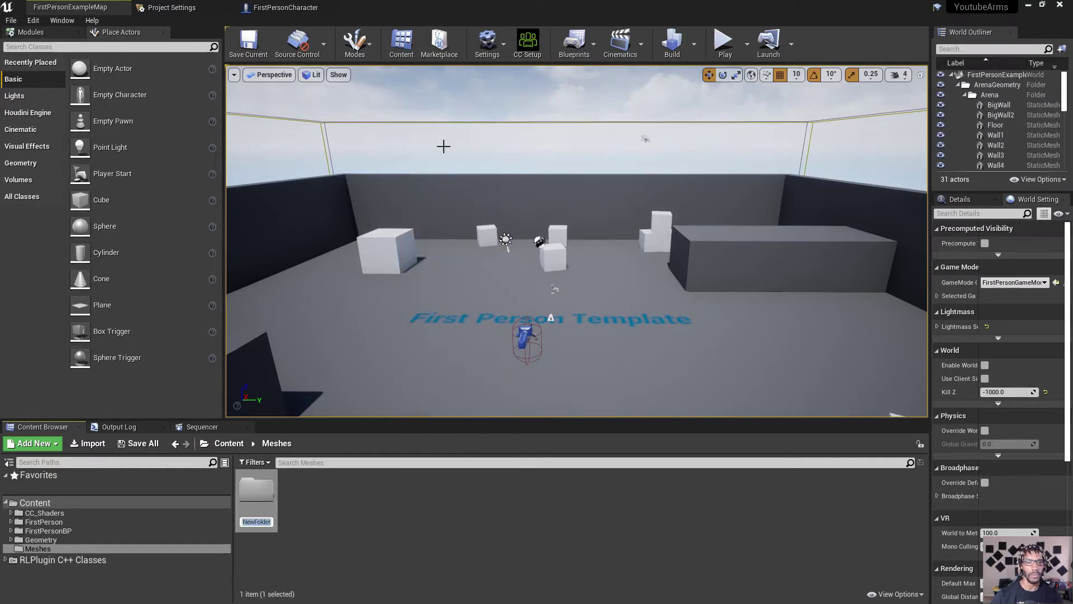
text(A)
key(BackSpace)
text(FPS_A)
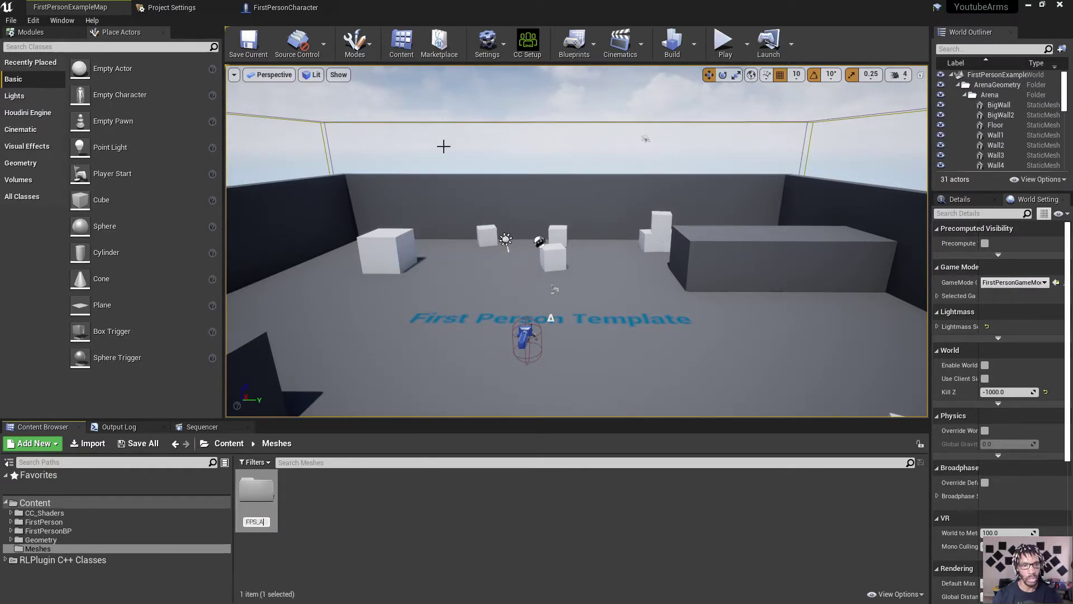
text(RMS)
key(Return)
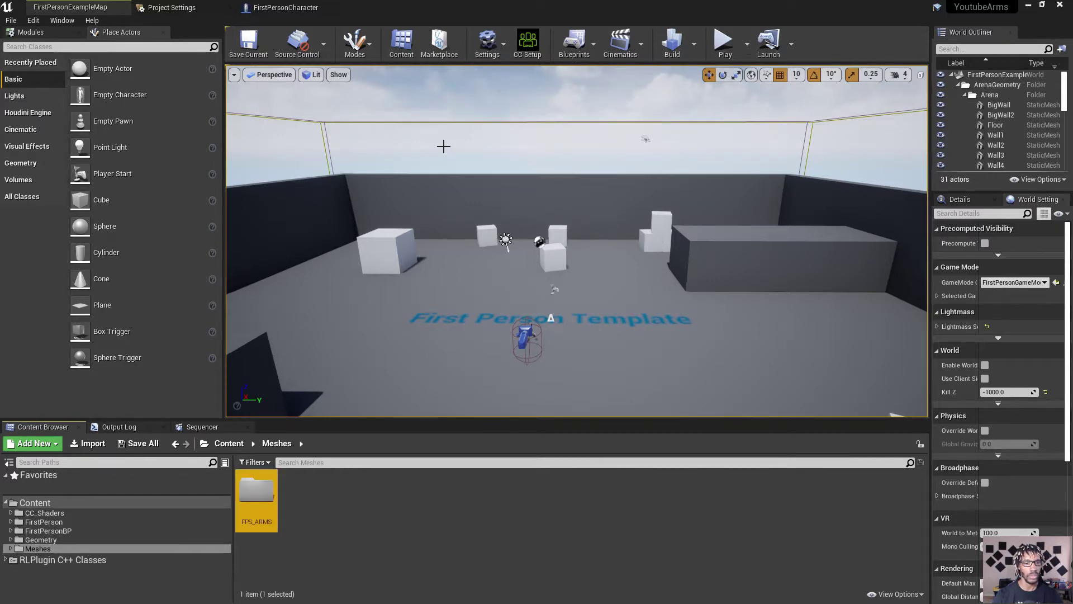
Open the FPS_ARMS folder, start an asset import into it and browse to the _ProjectMagus\Tutorial folder on drive D.
double_click(262, 507)
right_click(265, 505)
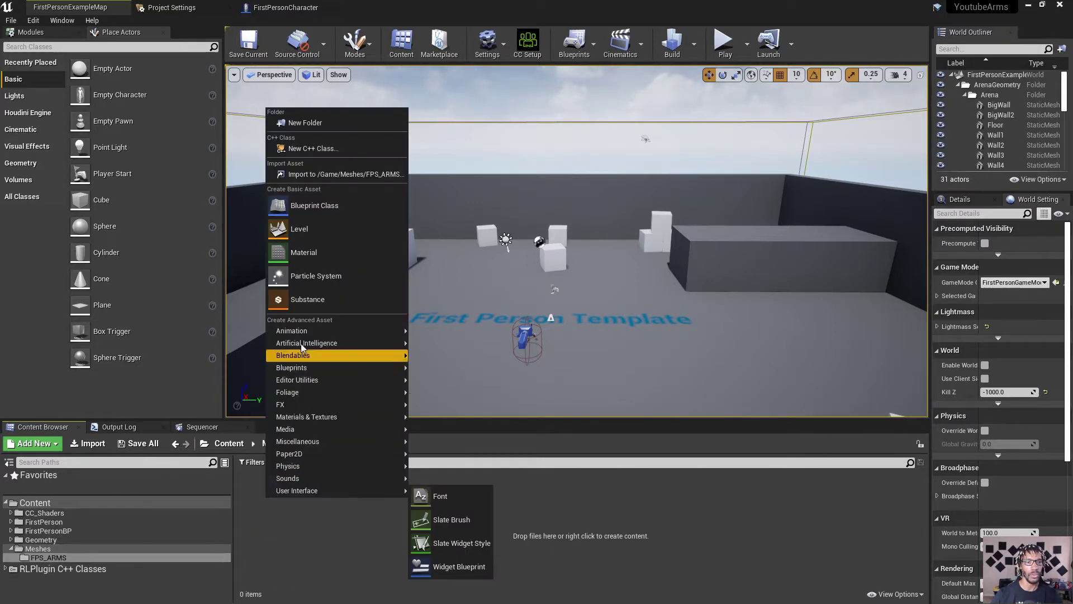
click(313, 186)
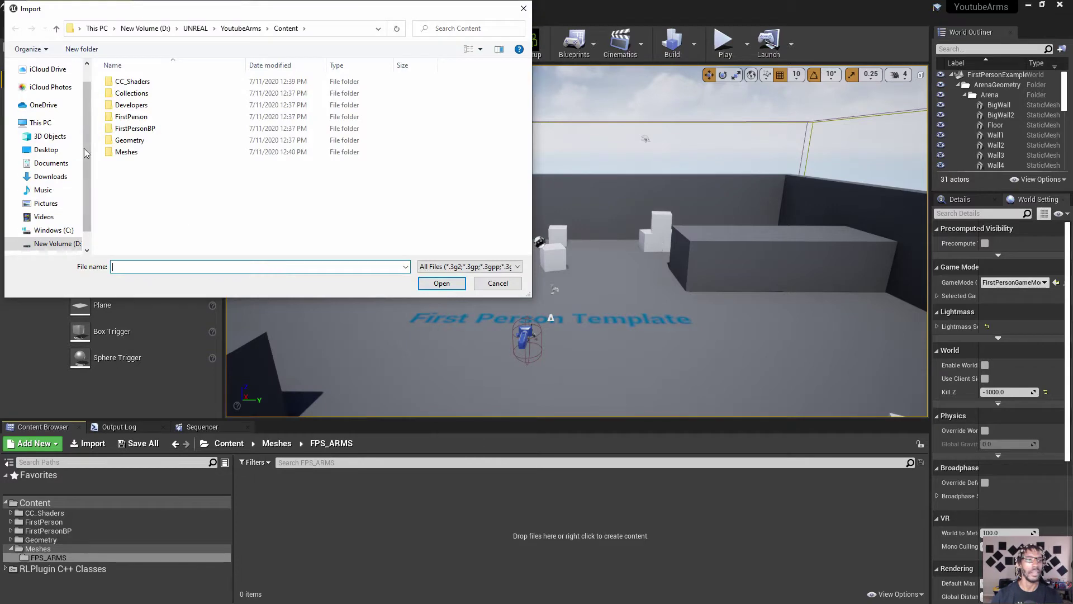
scroll(67, 226, down, 1)
click(53, 230)
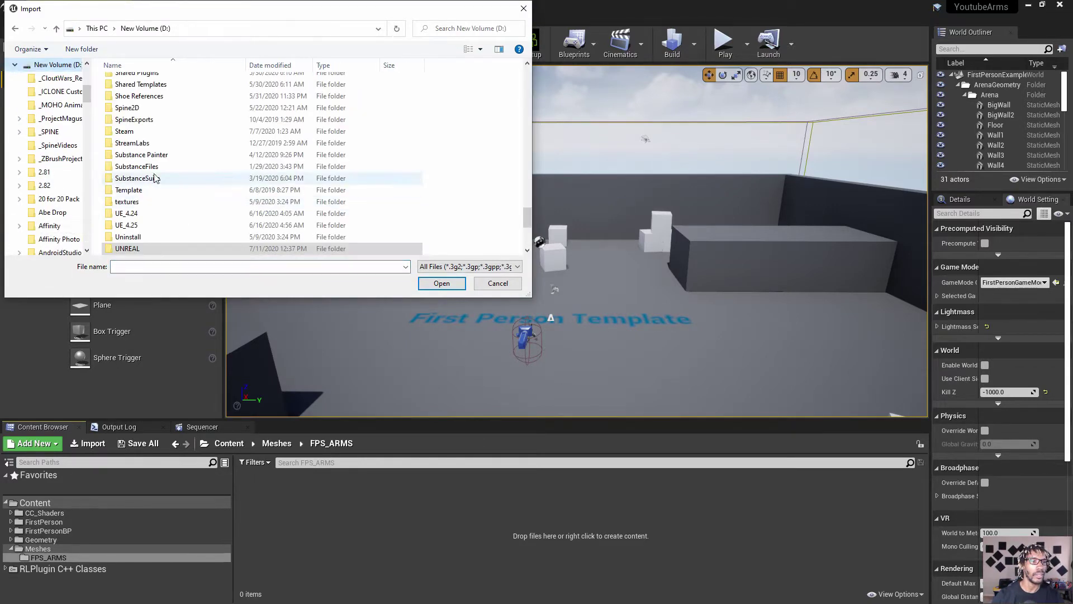
scroll(151, 190, down, 1)
scroll(159, 202, up, 2)
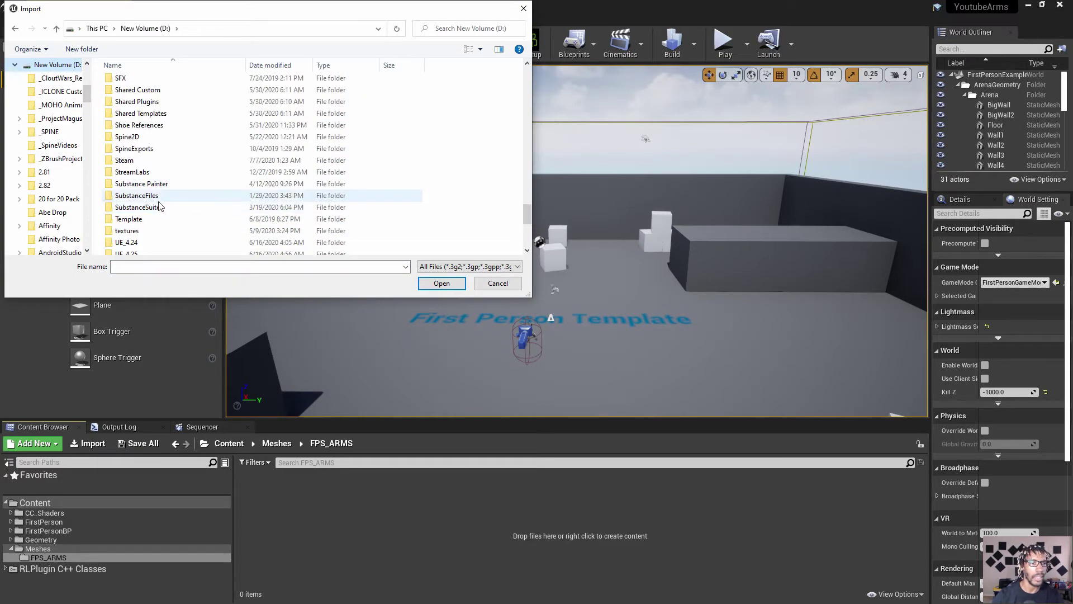
scroll(159, 202, up, 4)
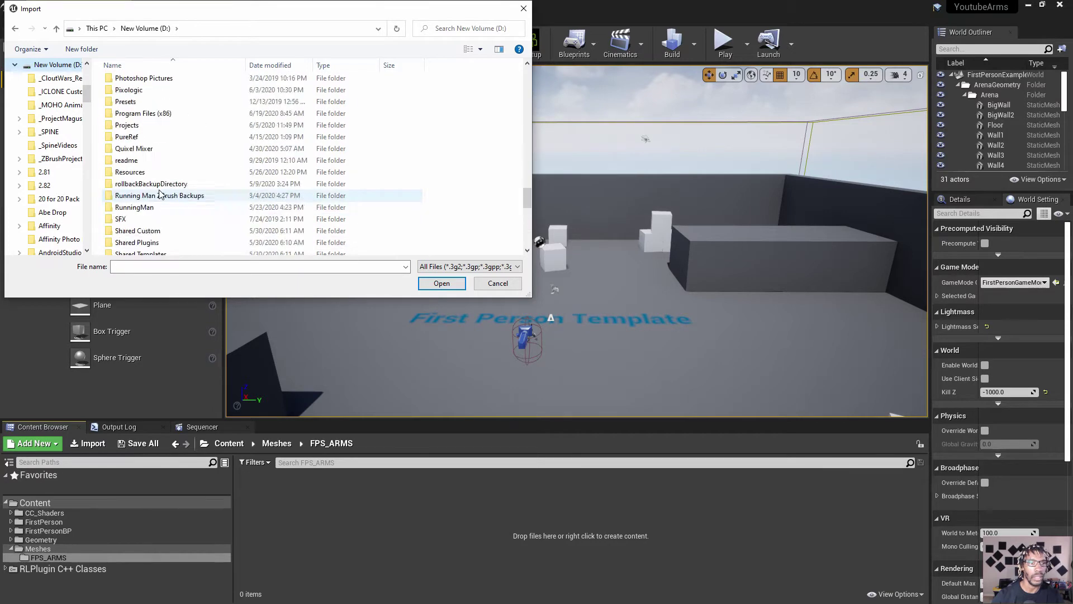
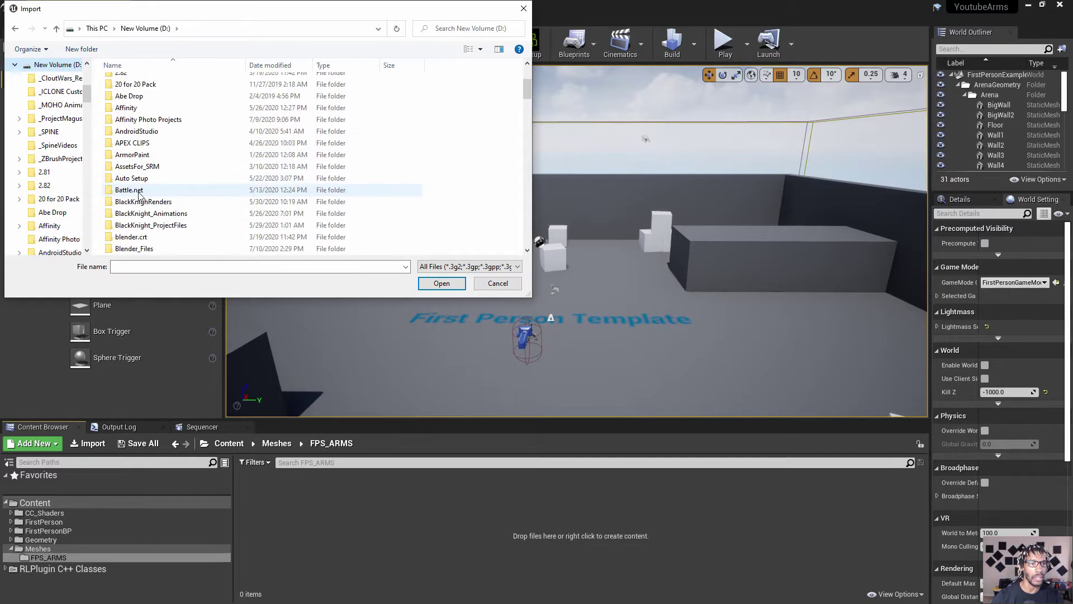
scroll(137, 148, up, 5)
double_click(138, 118)
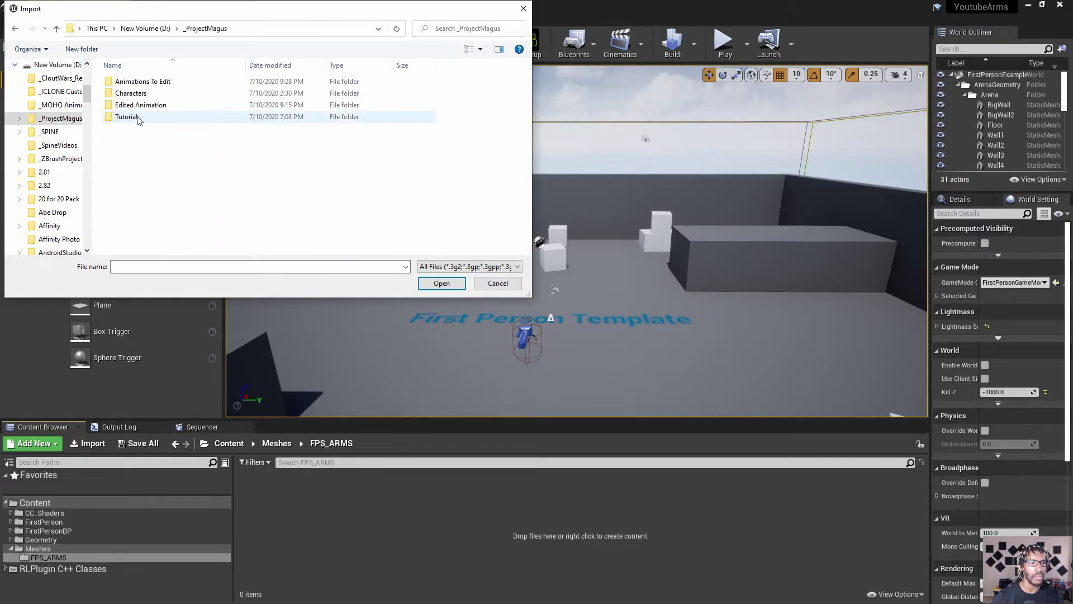
double_click(144, 117)
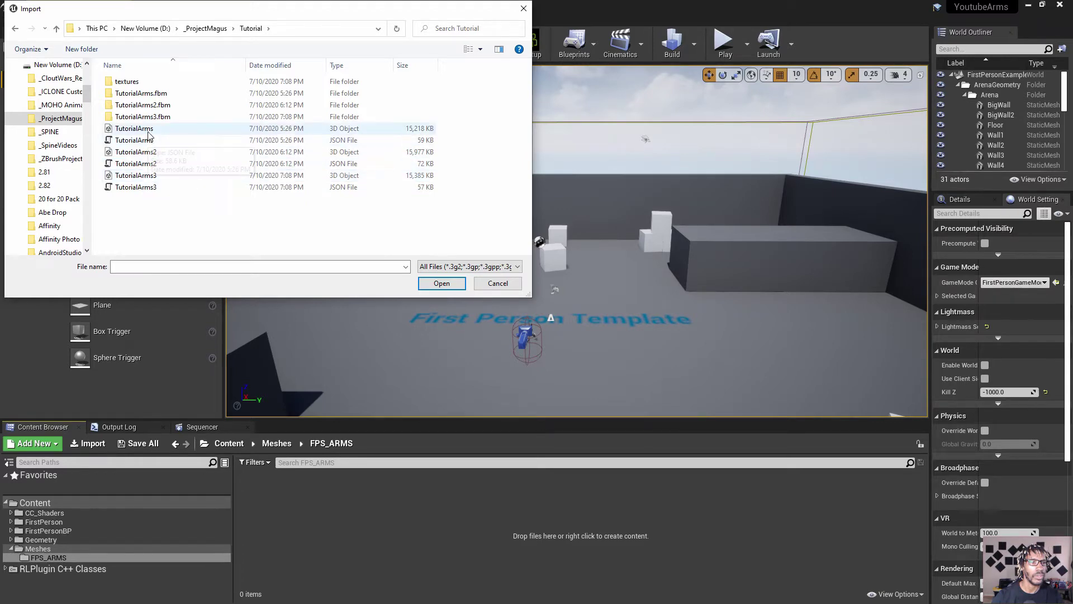
Choose the TutorialArms 3D object for import and accept Character Creator & iClone Auto Setup with the HQ Shader.
double_click(136, 175)
click(410, 320)
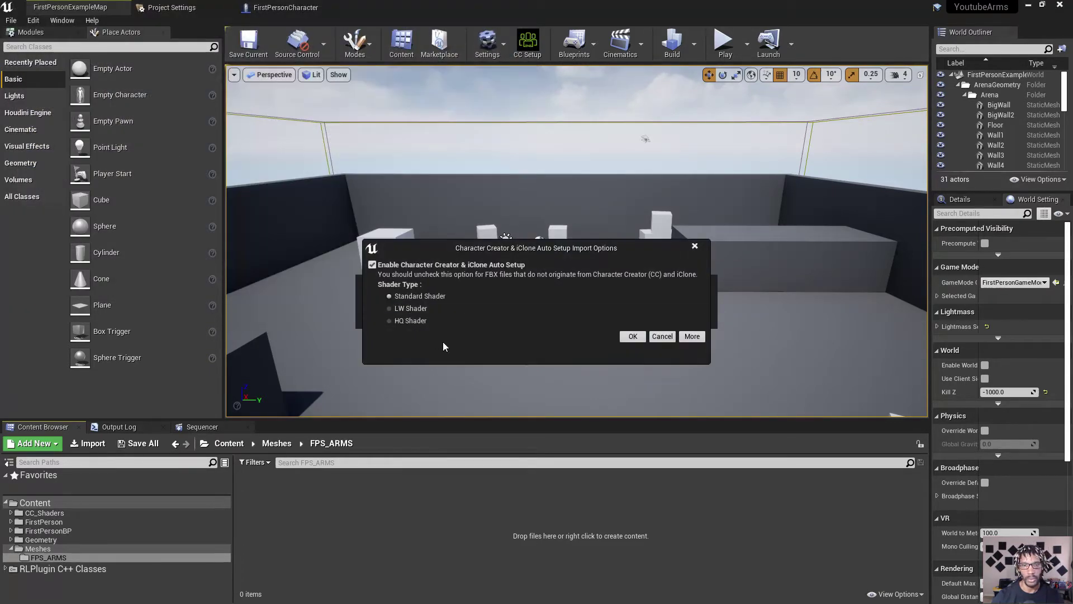
click(632, 336)
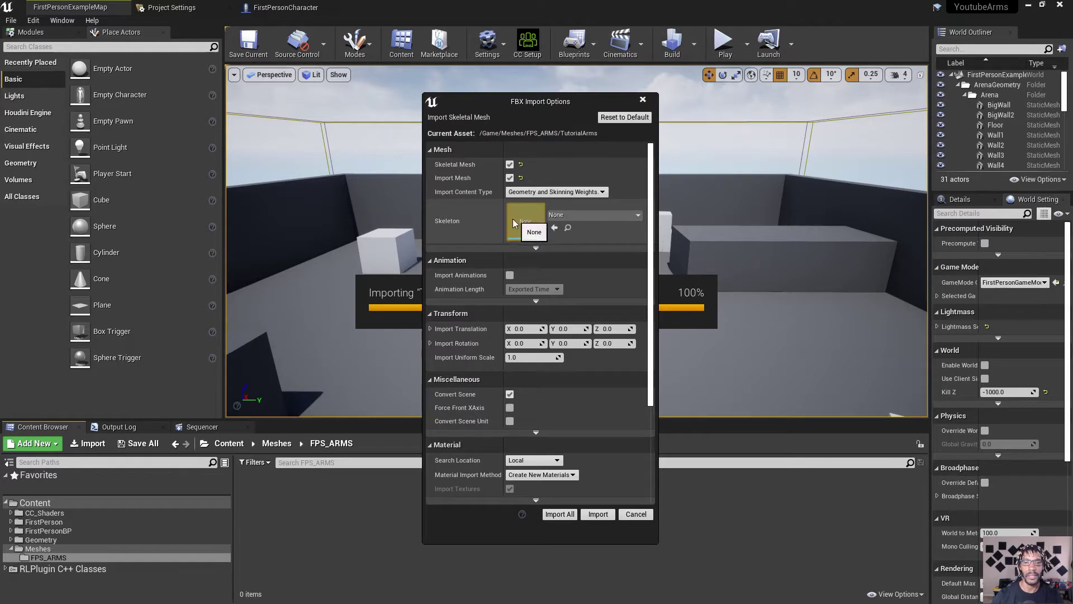
Expand the advanced Animation and Mesh import options and enable Use T0 As Ref Pose.
scroll(531, 239, down, 2)
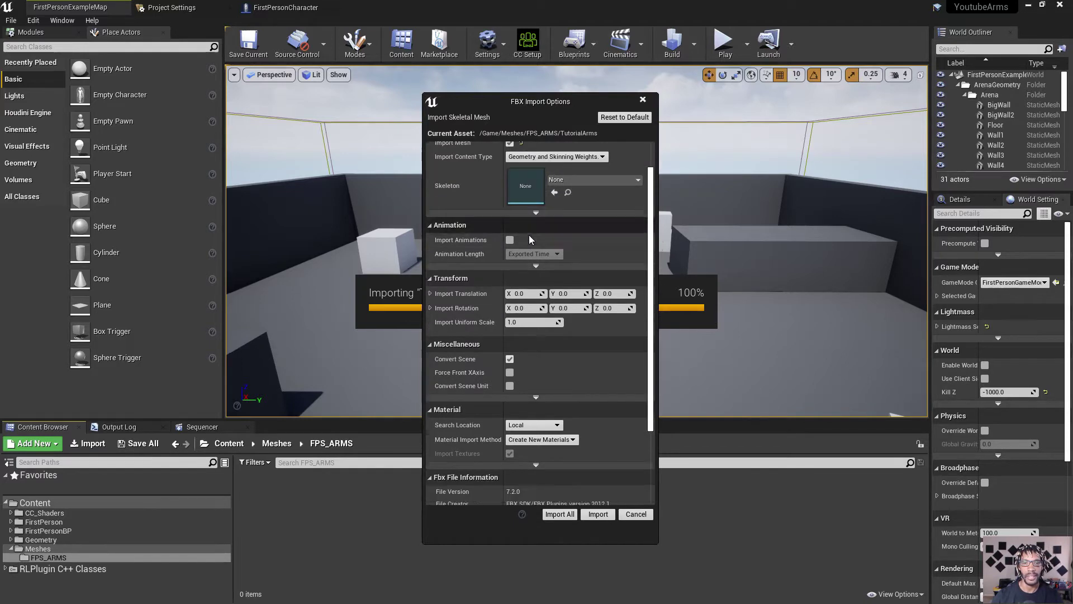
scroll(531, 239, down, 1)
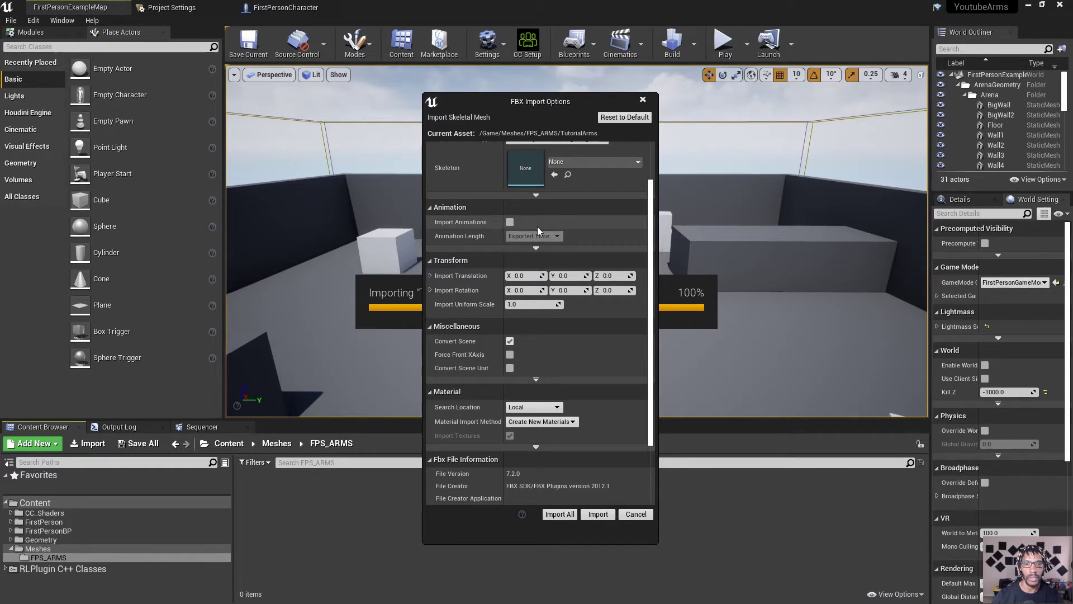
click(536, 249)
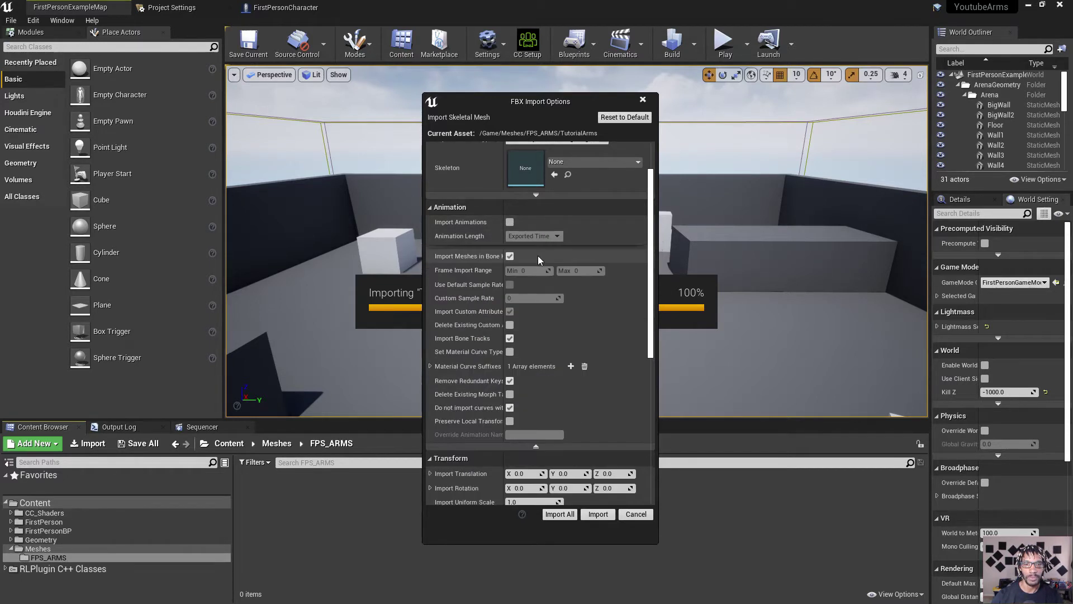
click(535, 195)
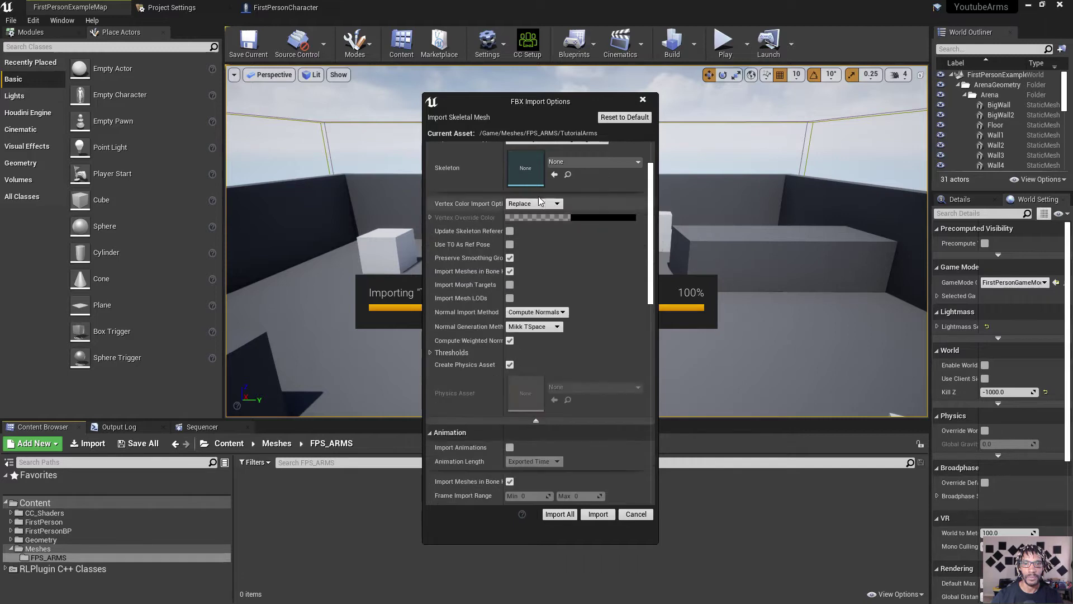
click(511, 244)
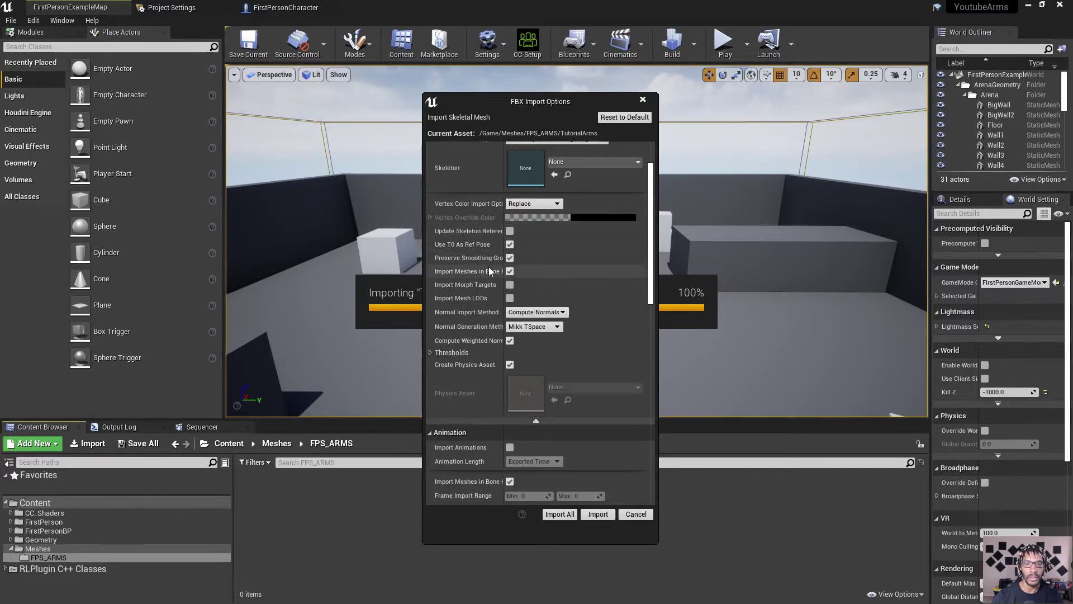
Set the Material Import Method to Do Not Create Material in the FBX import options.
scroll(491, 271, down, 2)
scroll(494, 243, down, 12)
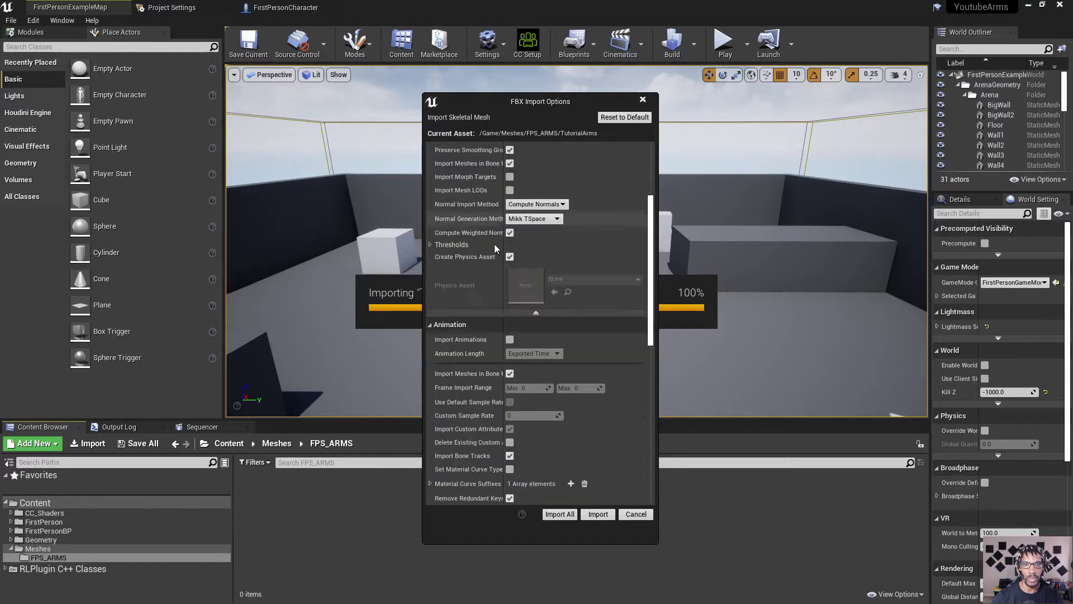
scroll(497, 267, down, 4)
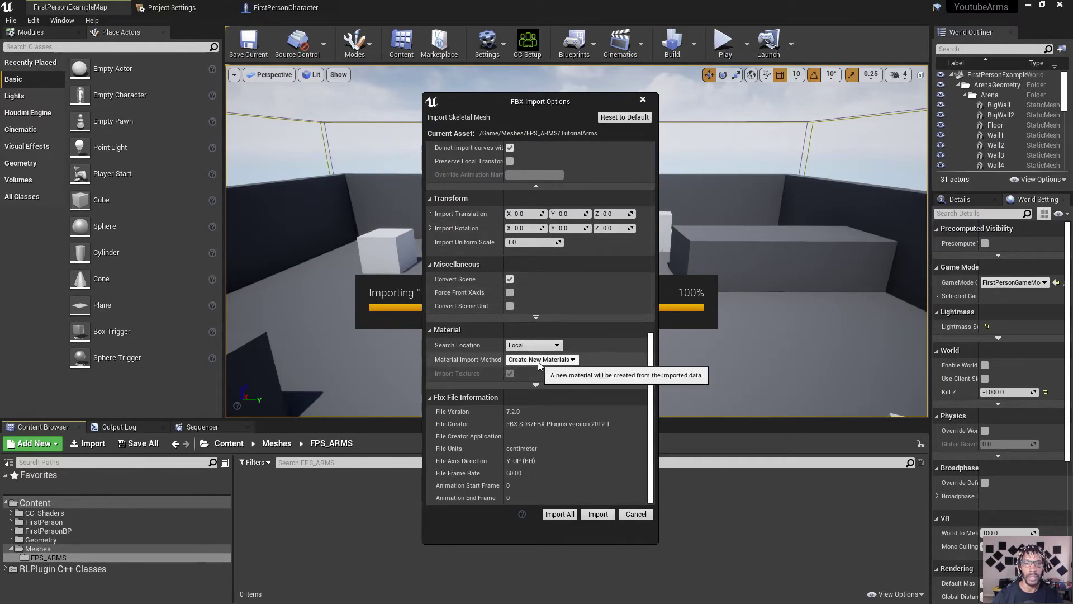
click(539, 361)
click(539, 384)
Enable Import Morph Targets for the mesh and widen the option name column to show the full labels.
scroll(536, 371, up, 1)
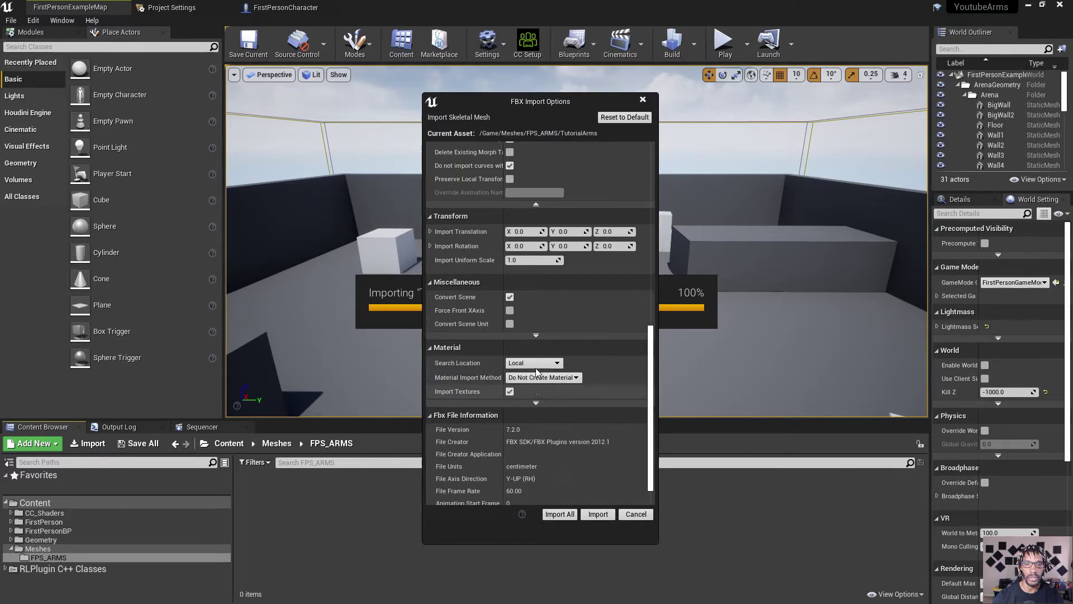
scroll(536, 372, up, 15)
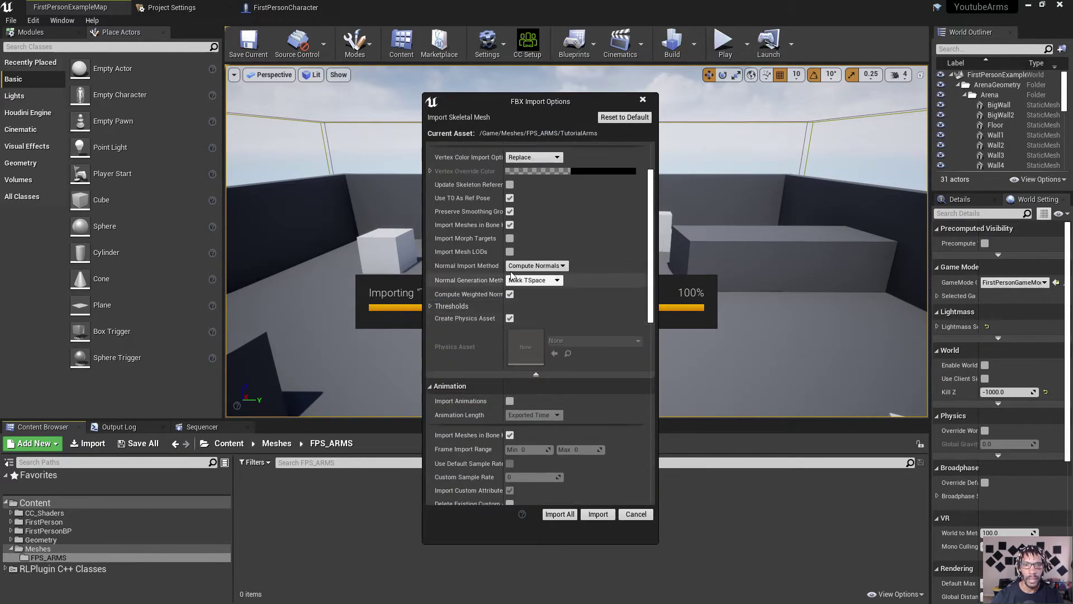
click(509, 238)
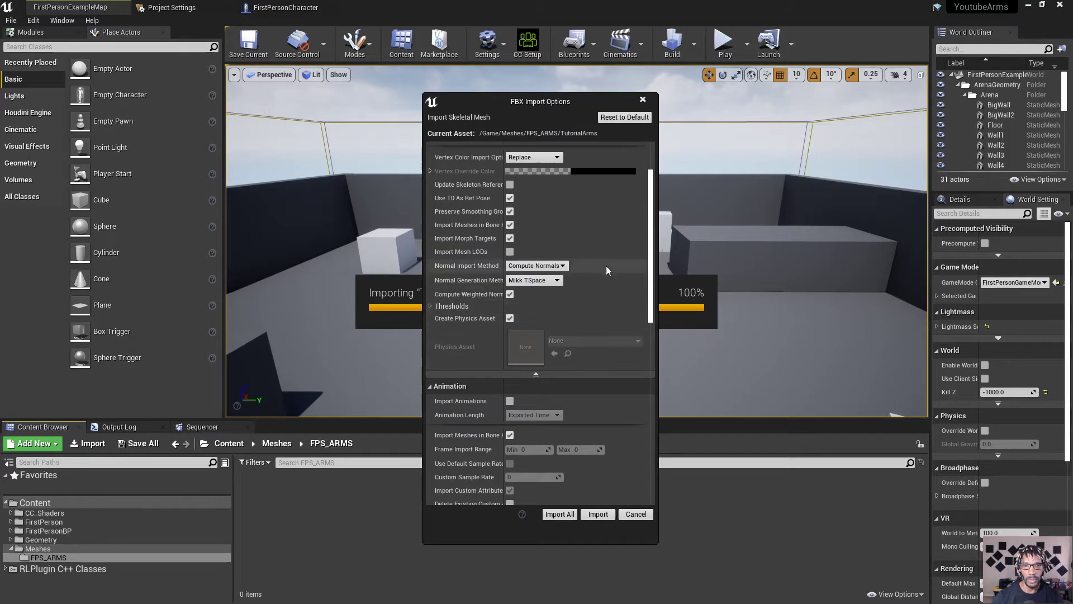
scroll(537, 269, up, 5)
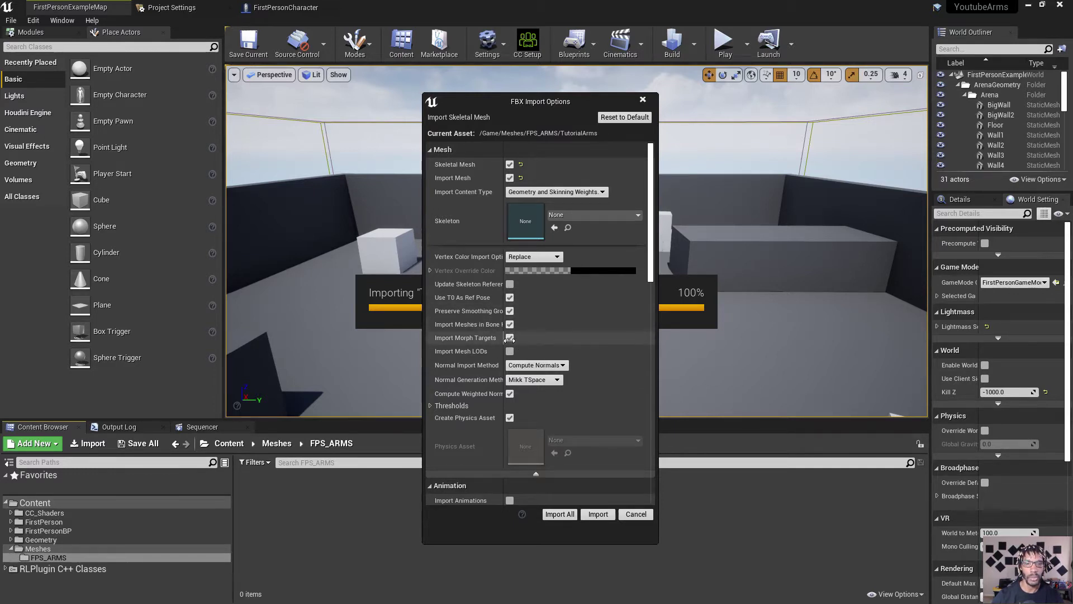
drag(509, 337, 546, 338)
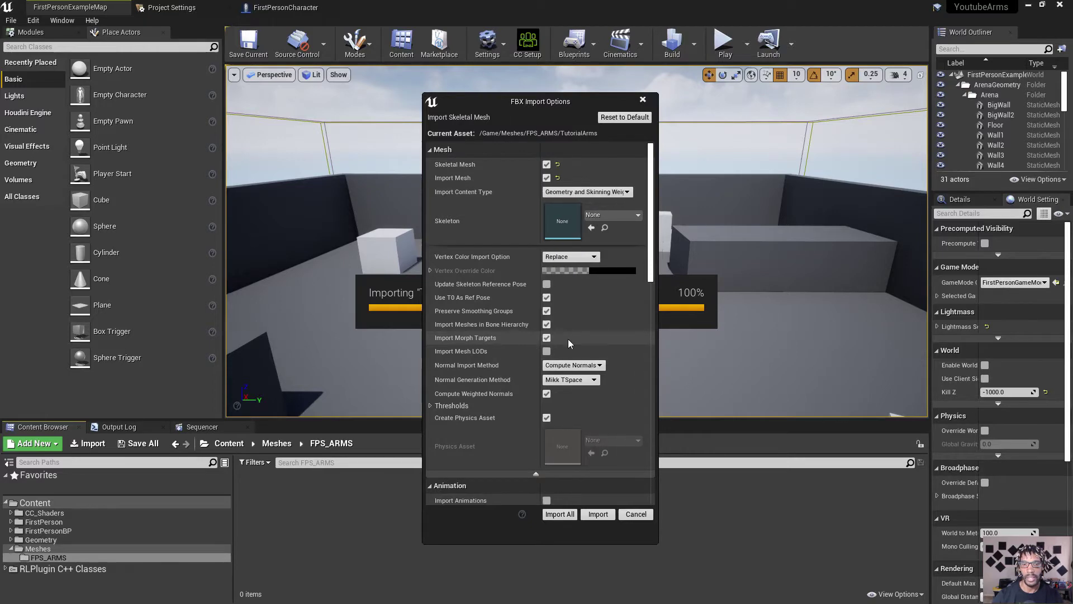
Disable Import Textures and import all of the TutorialArms FBX content.
scroll(518, 361, down, 15)
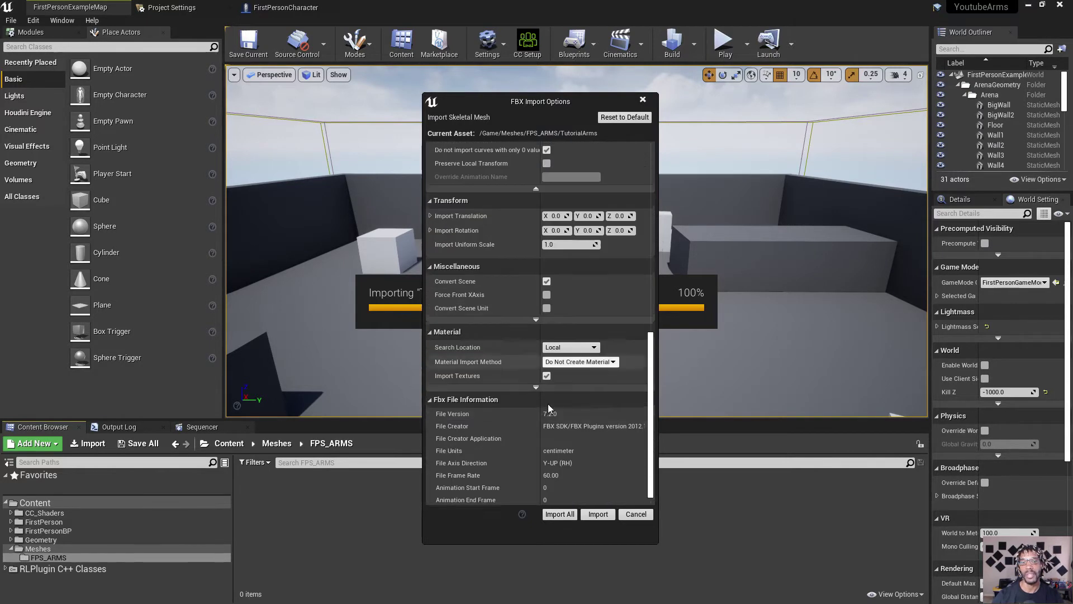
click(546, 374)
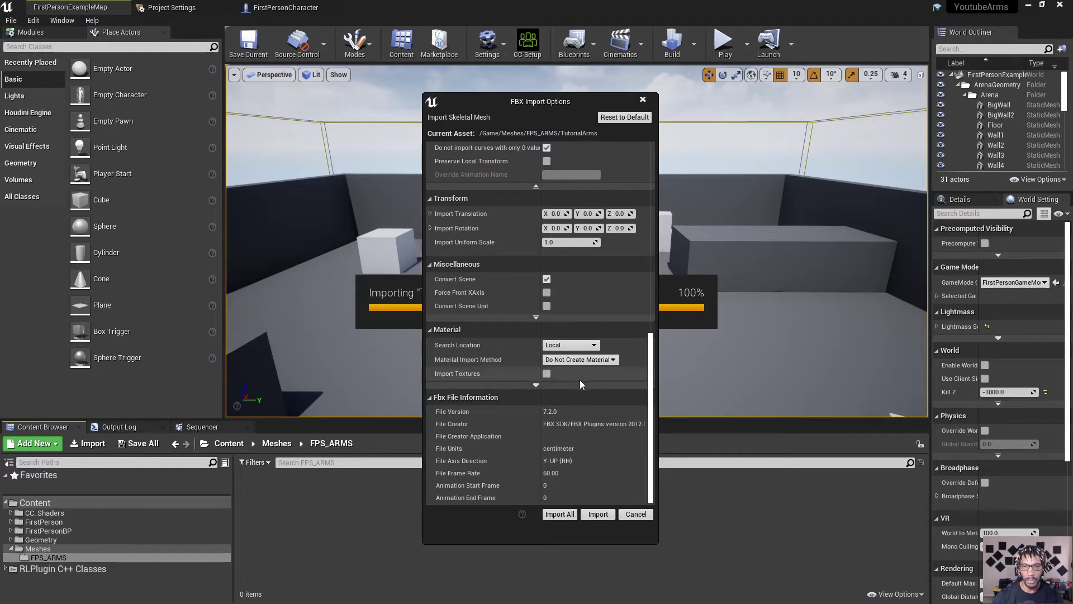
click(560, 514)
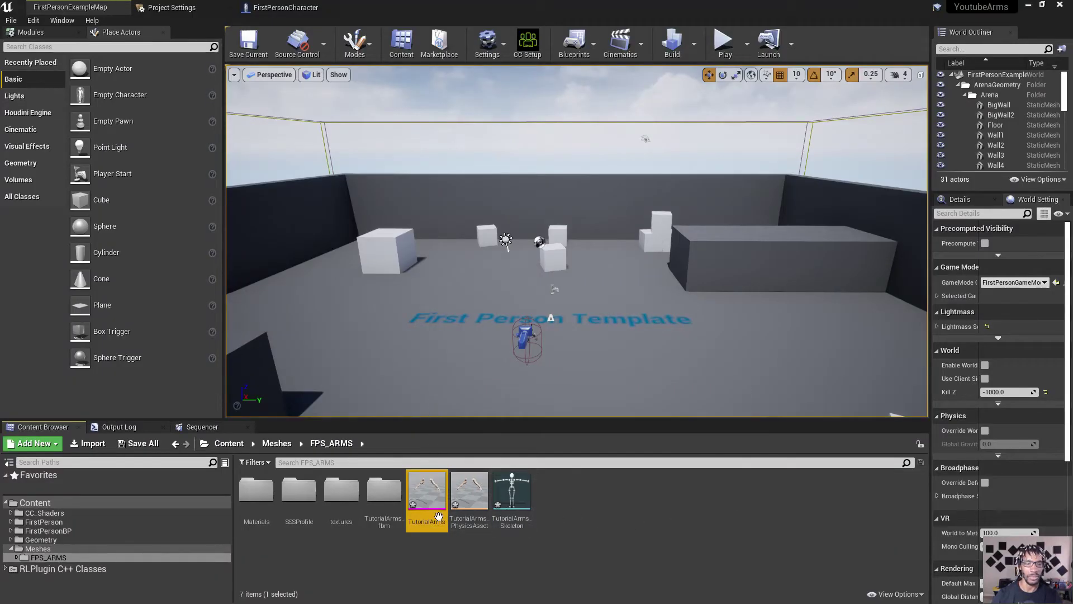
Save all imported assets and open the TutorialArms_Skeleton asset in the skeleton editor.
key(ctrl+shift+s)
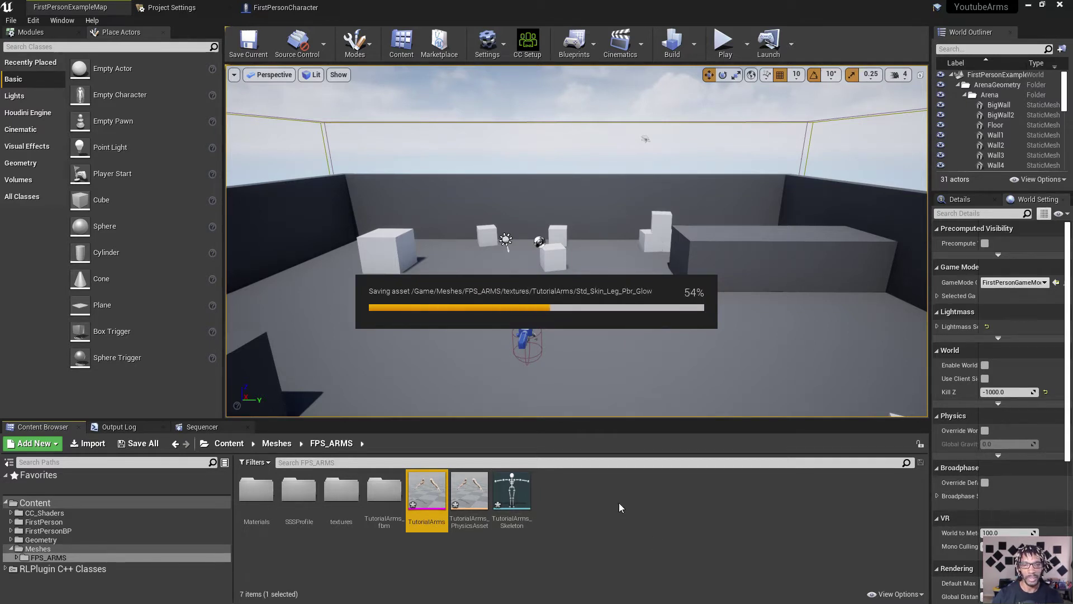
click(521, 500)
double_click(521, 499)
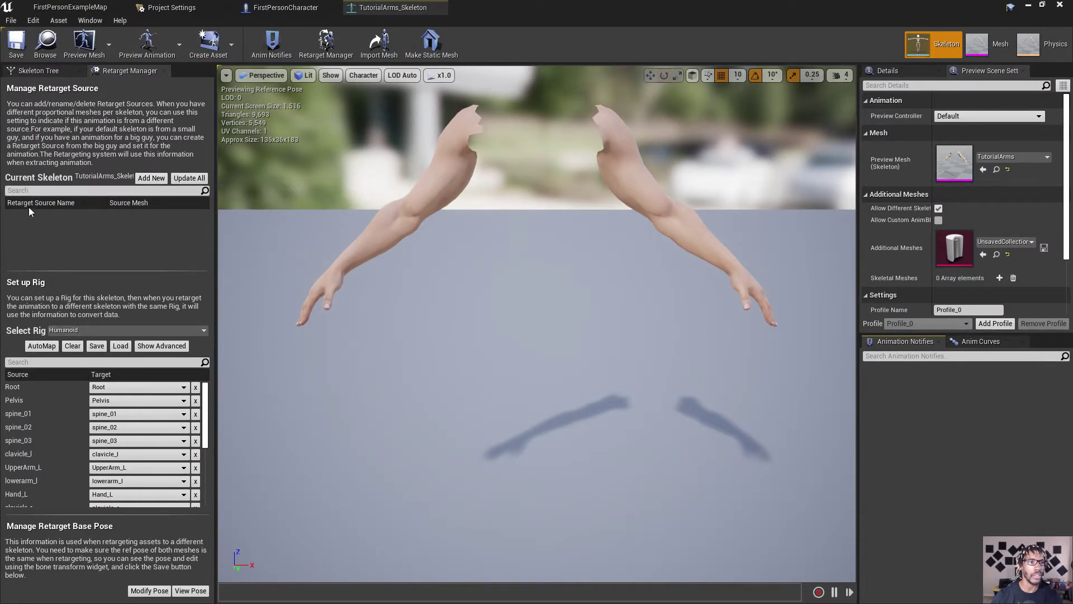
Add the TutorialArms mesh as a retarget source for the current skeleton.
click(151, 177)
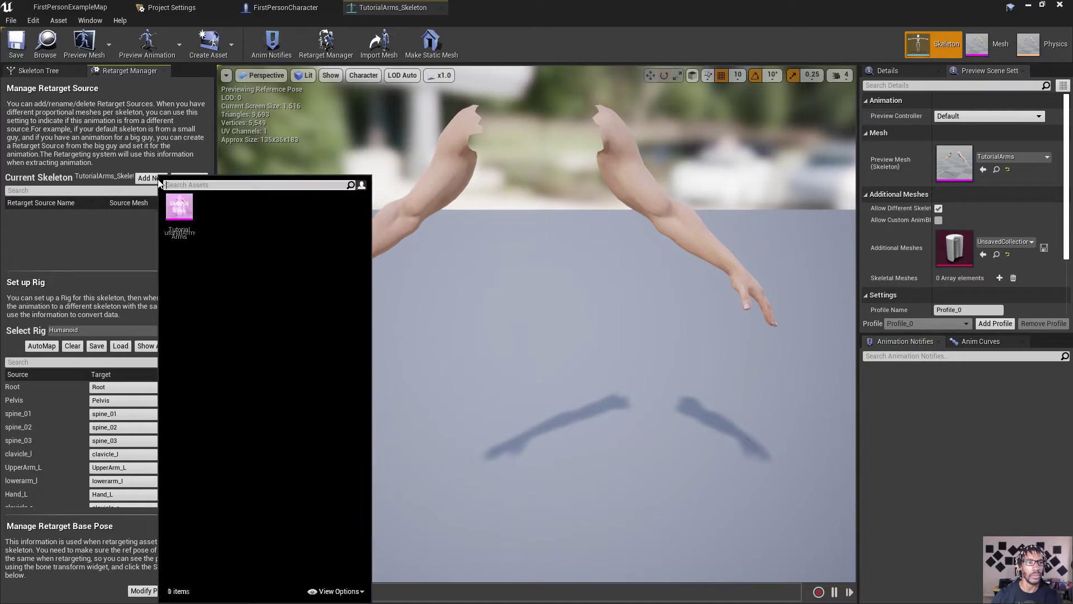
click(185, 215)
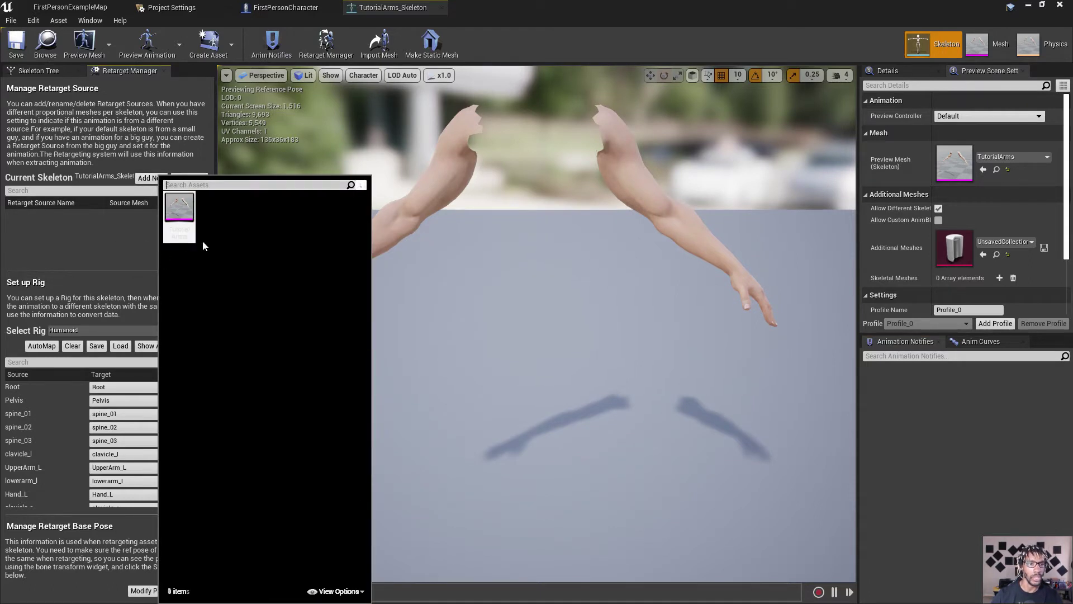
click(189, 219)
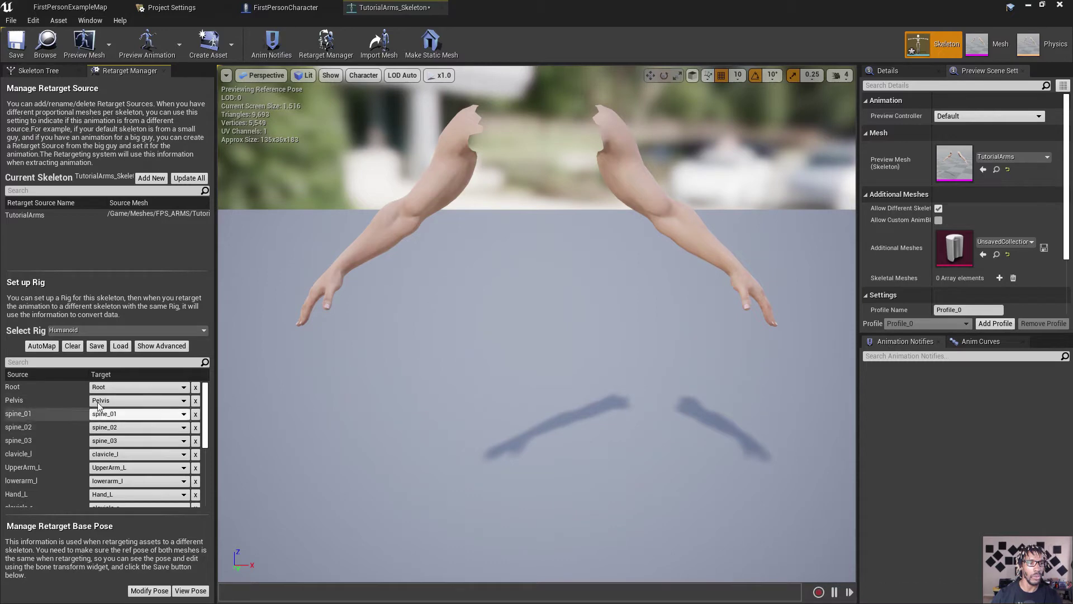
Show the advanced Humanoid rig mapping and review the finger, IK and custom bone assignments.
click(161, 346)
scroll(135, 415, down, 5)
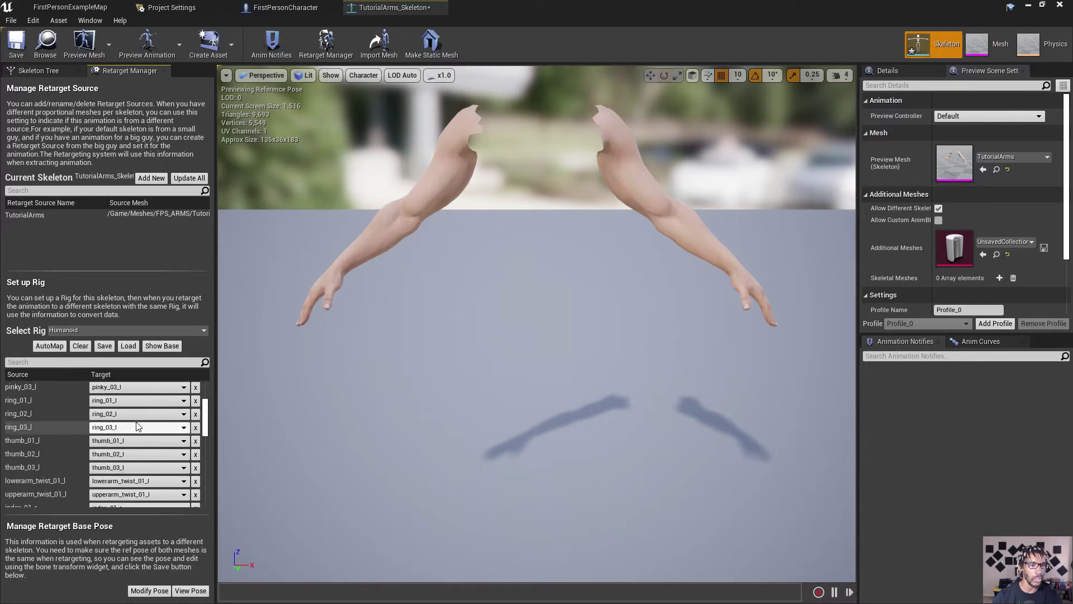
scroll(123, 416, down, 6)
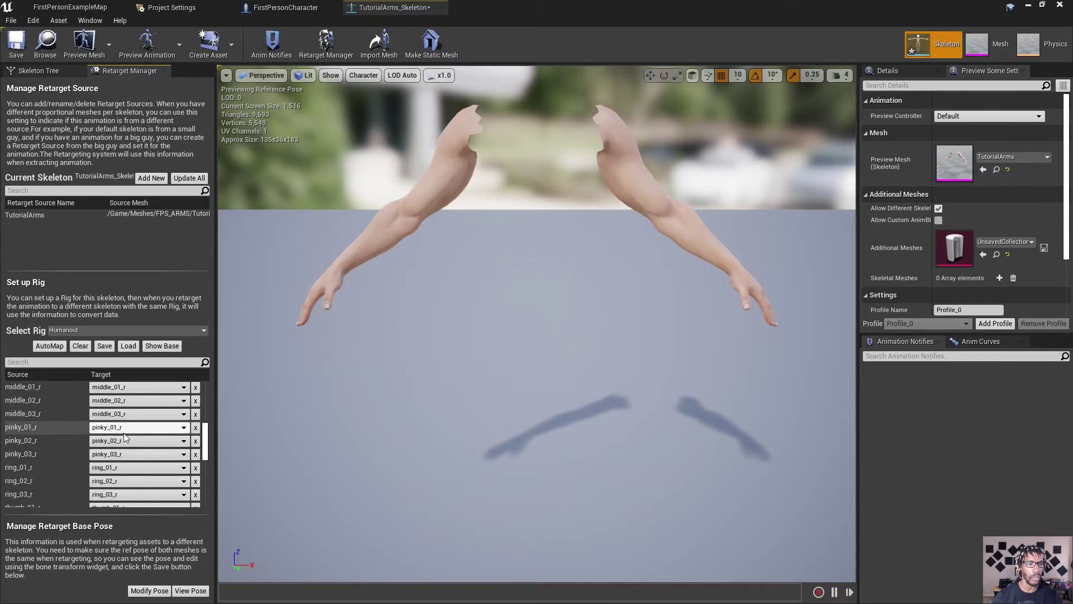
scroll(124, 432, down, 5)
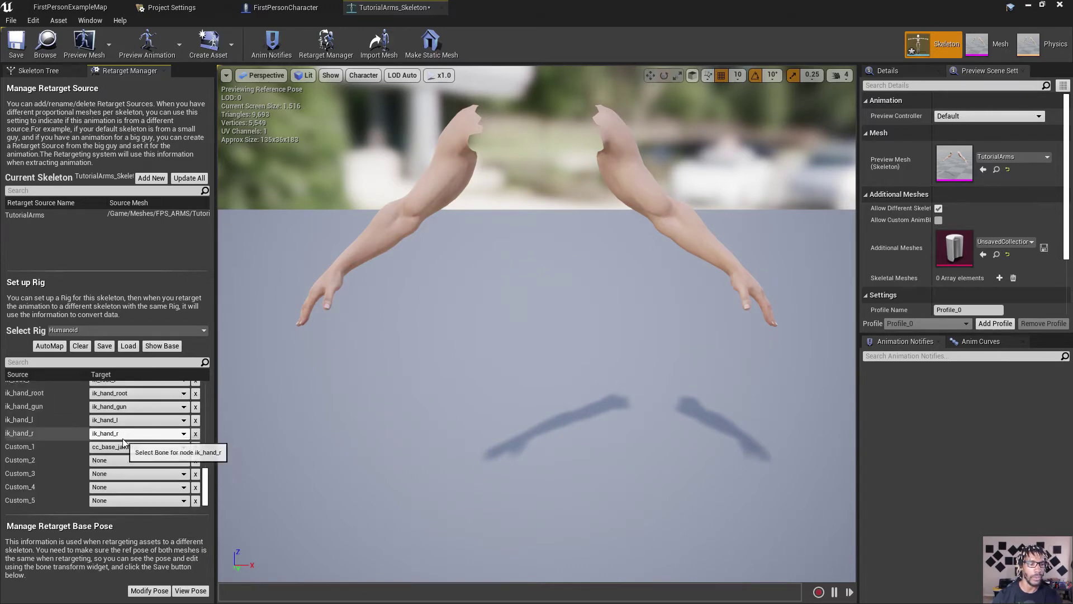
scroll(114, 447, up, 4)
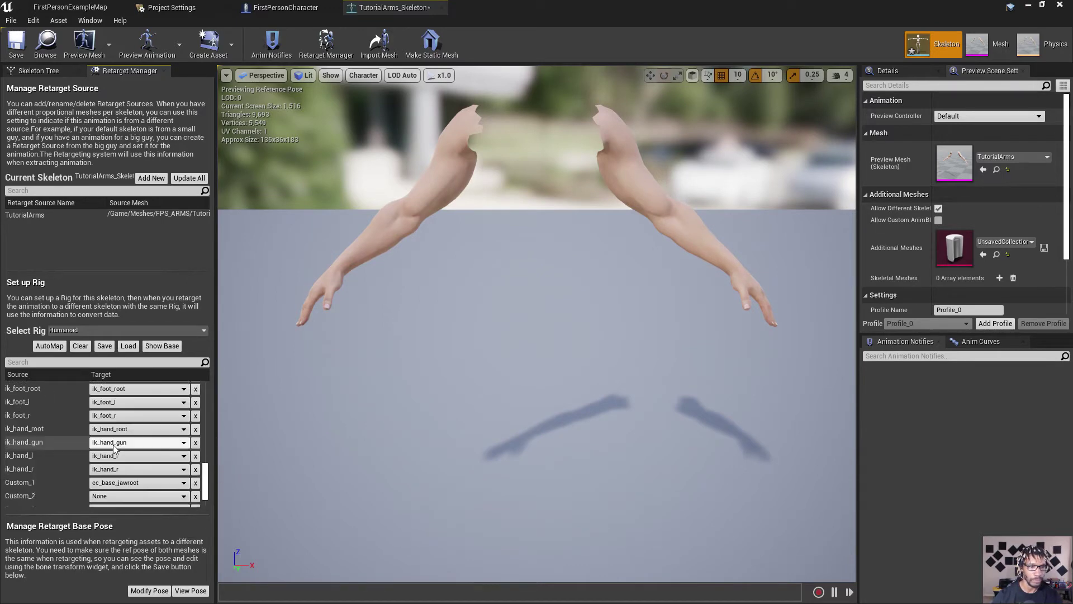
scroll(114, 447, up, 6)
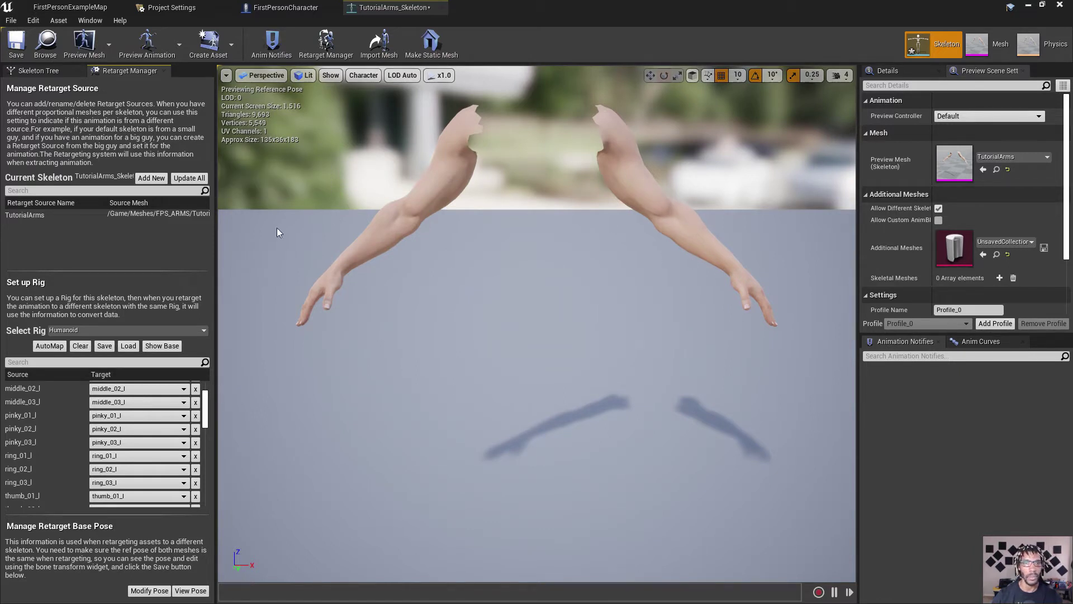
Display the full bone hierarchy over the arms in the preview and open the TutorialArms mesh editor.
scroll(491, 247, down, 5)
scroll(491, 246, up, 2)
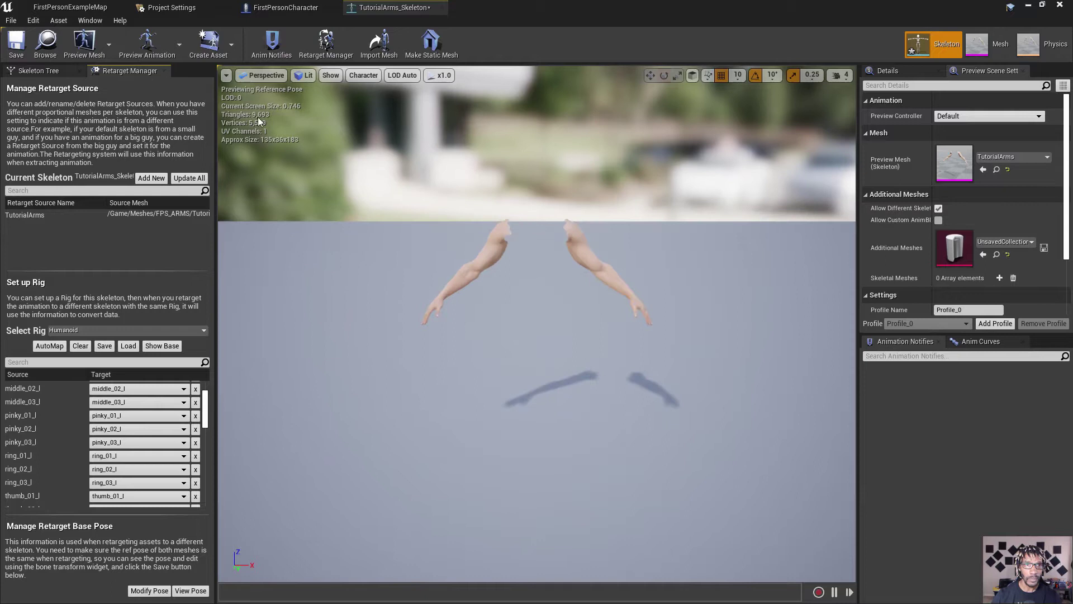
click(363, 74)
mouse_move(370, 105)
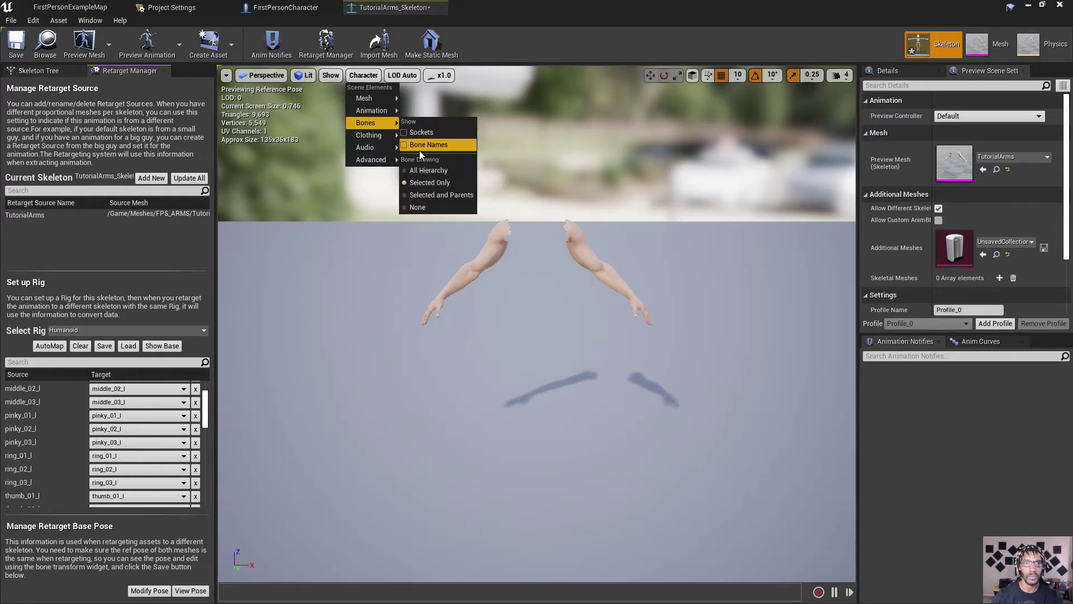
click(422, 170)
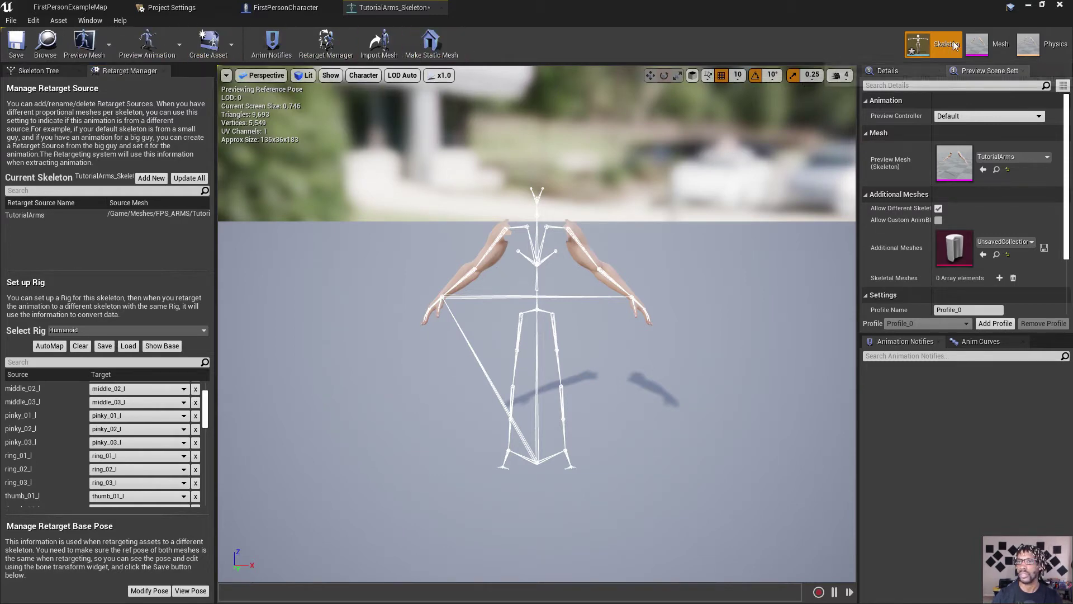
click(972, 50)
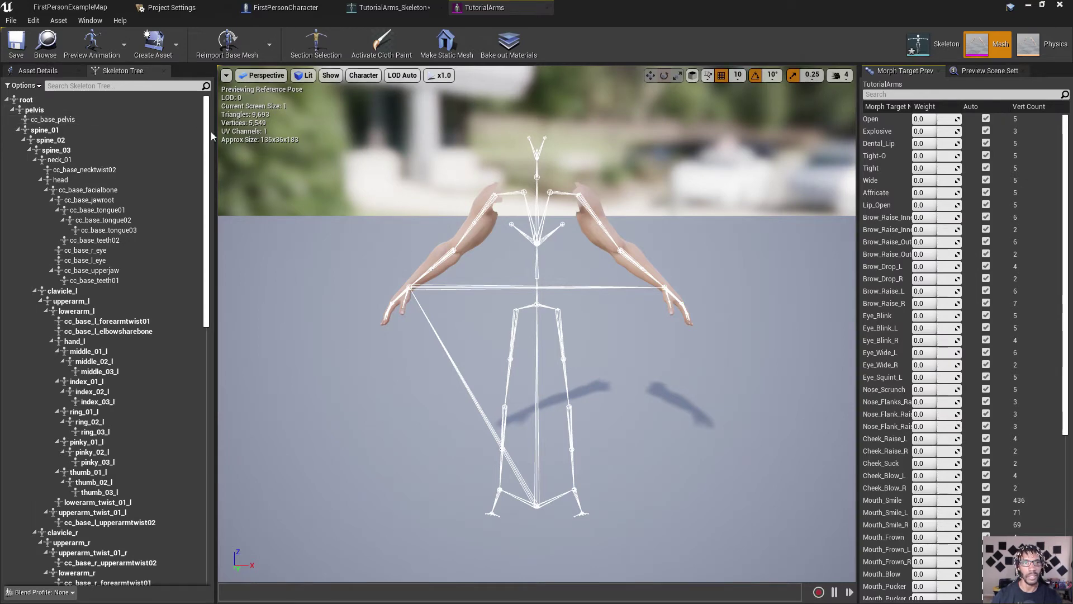
Return to the TutorialArms_Skeleton editor and save the skeleton's changes.
click(69, 8)
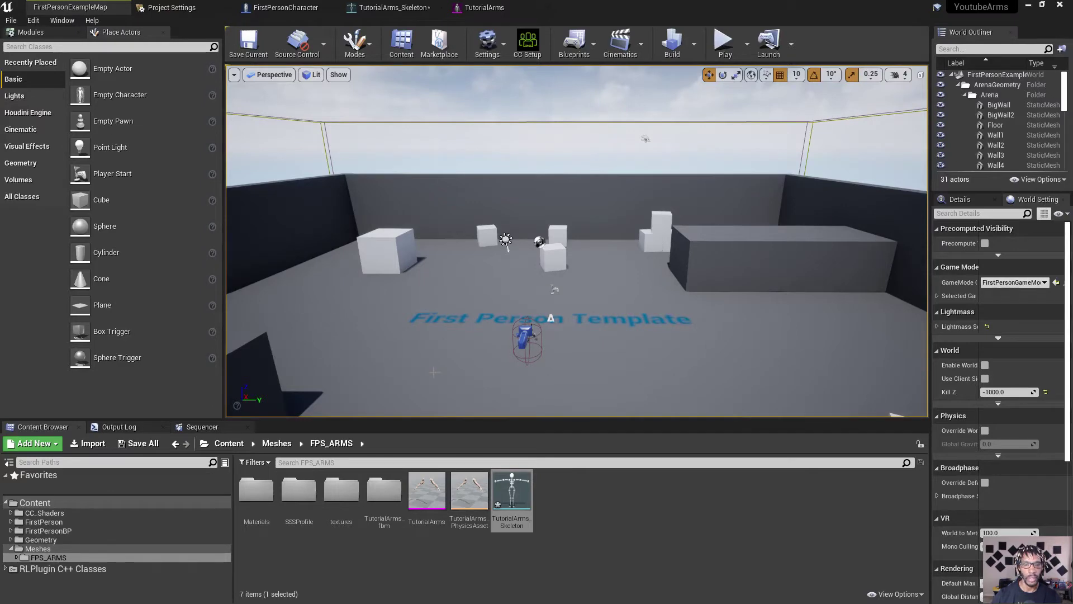
click(518, 505)
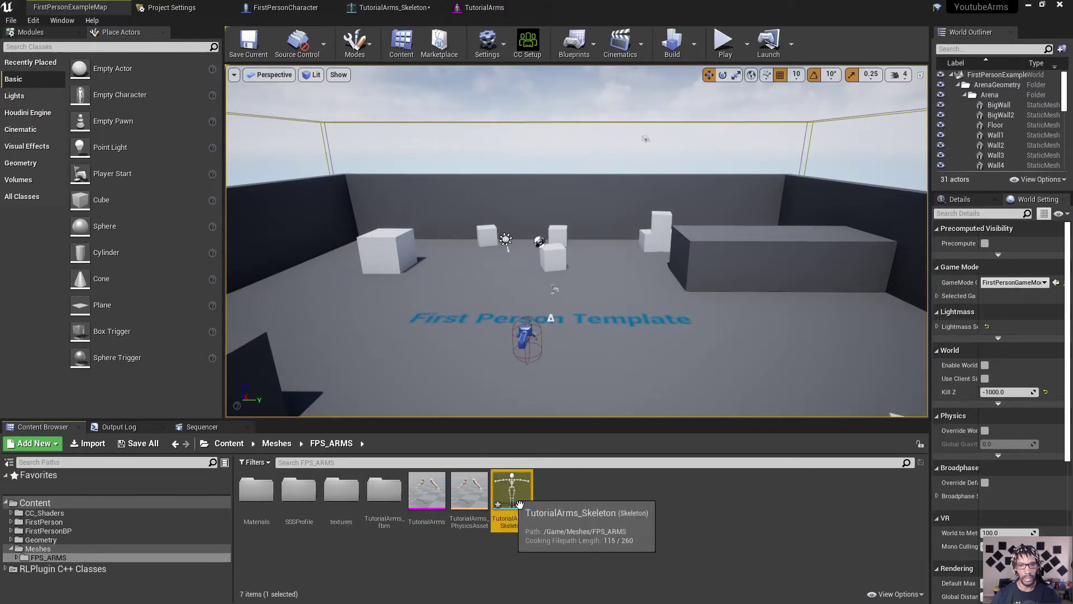
click(384, 8)
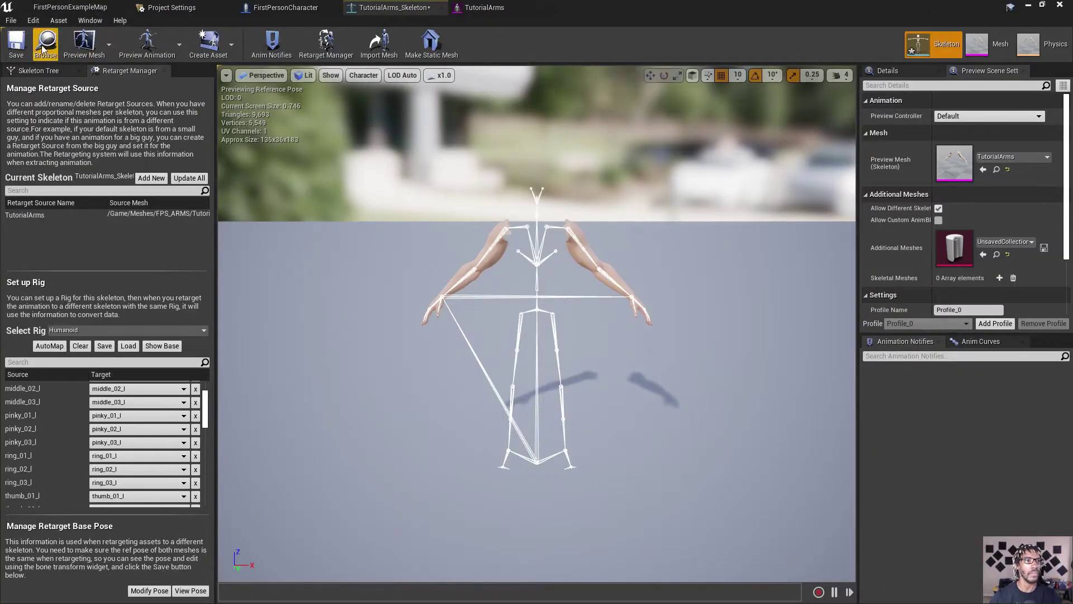
Open the SK_Mannequin_Arms_Skeleton asset from the FirstPerson/Character/Mesh folder.
click(71, 7)
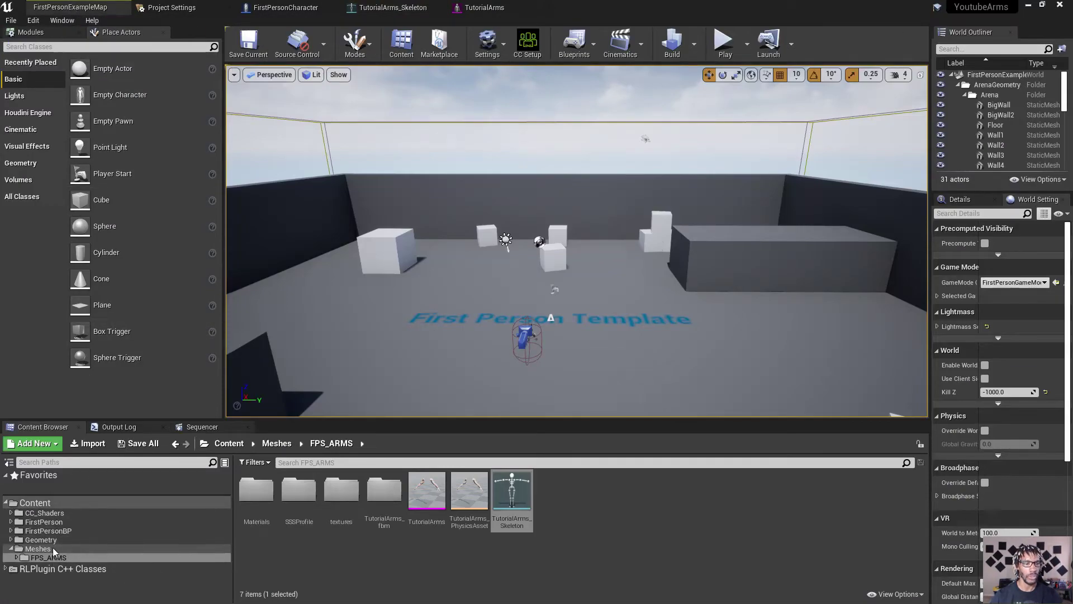
click(45, 521)
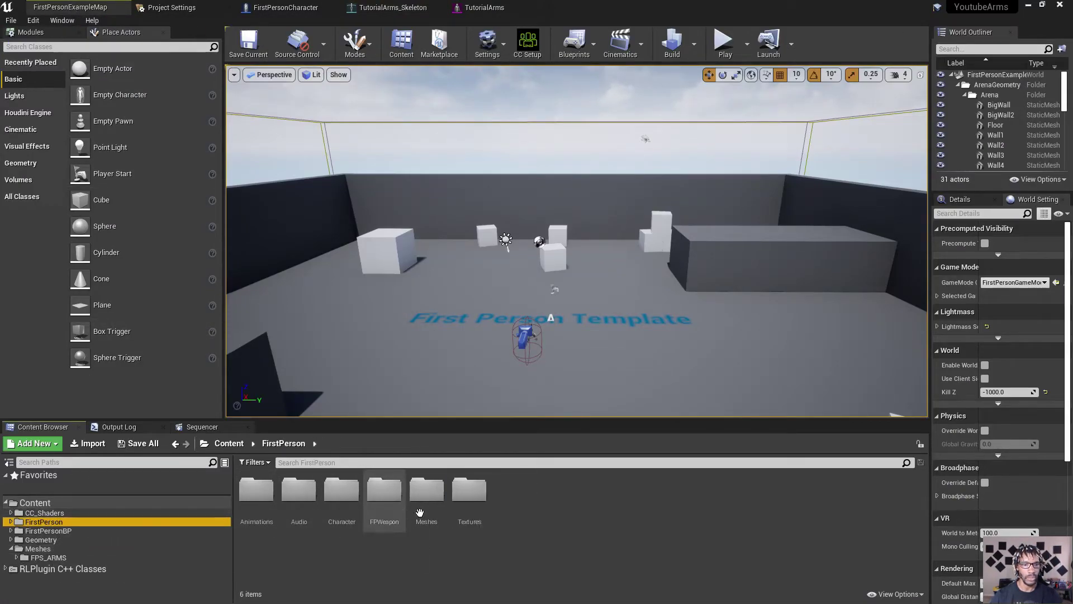
double_click(342, 491)
double_click(299, 491)
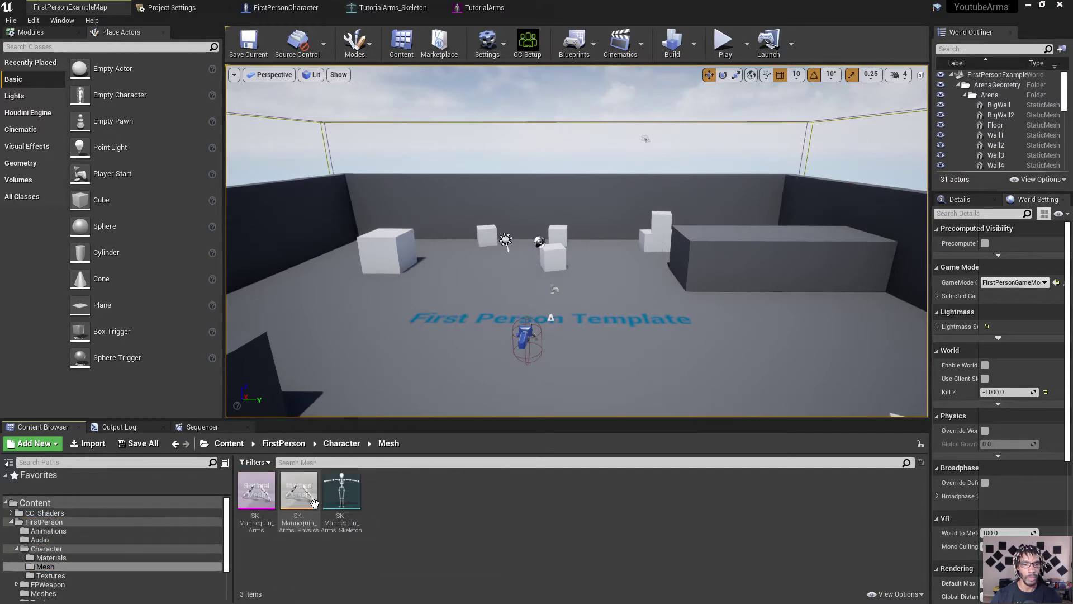
double_click(341, 491)
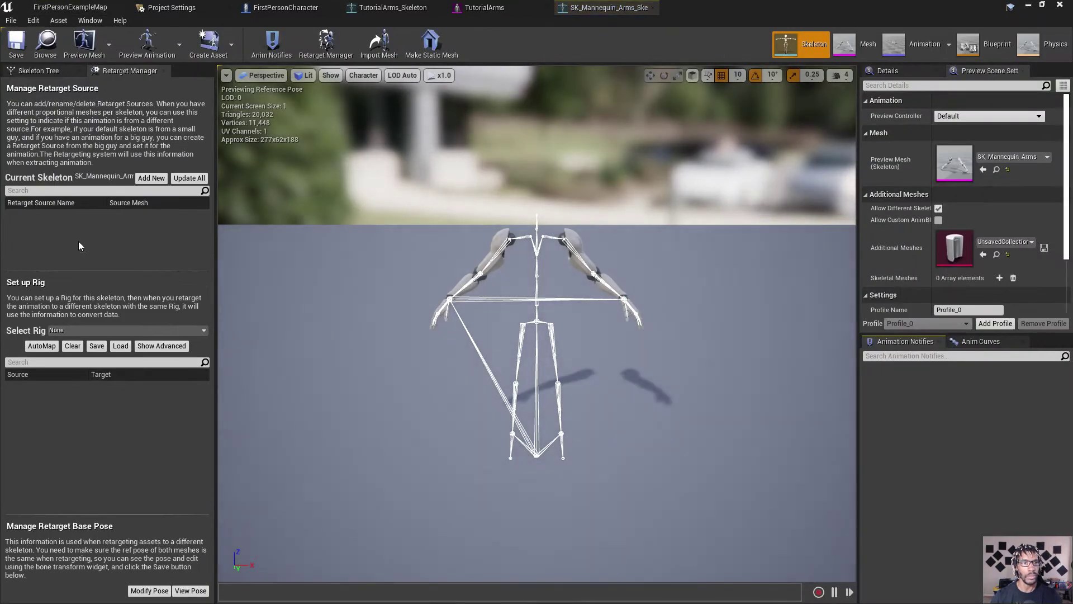
Add SK_Mannequin_Arms as a retarget source for the mannequin skeleton and assign it the Humanoid rig.
click(142, 179)
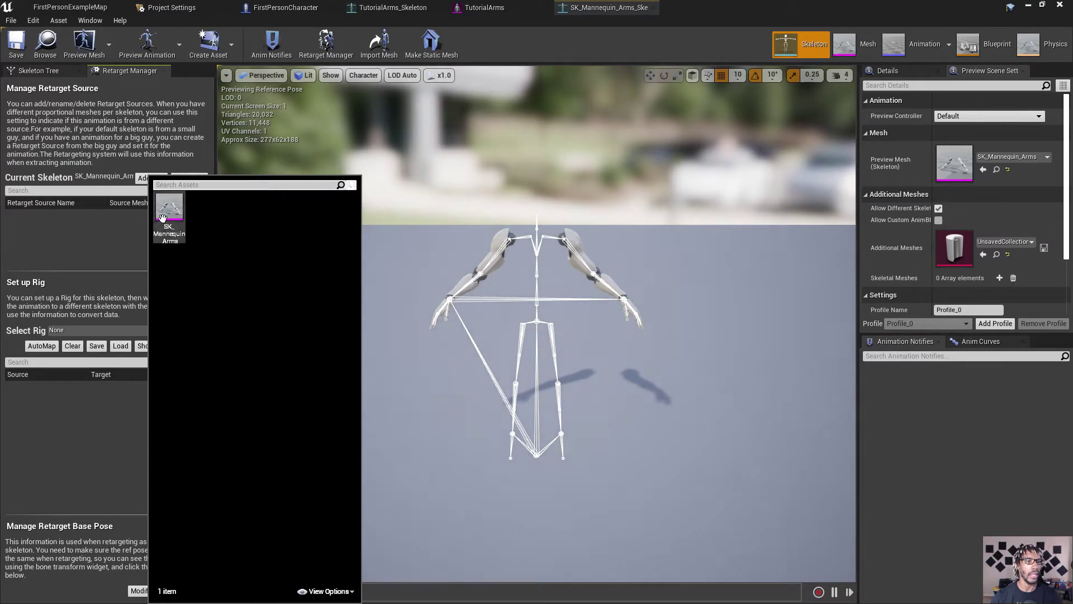
click(168, 212)
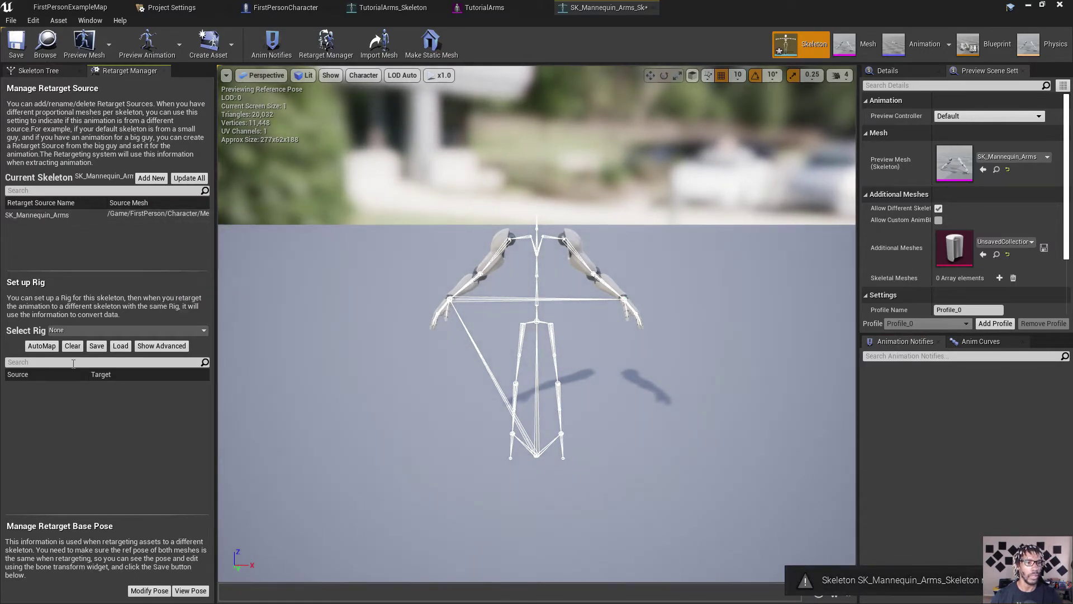
click(102, 330)
click(87, 353)
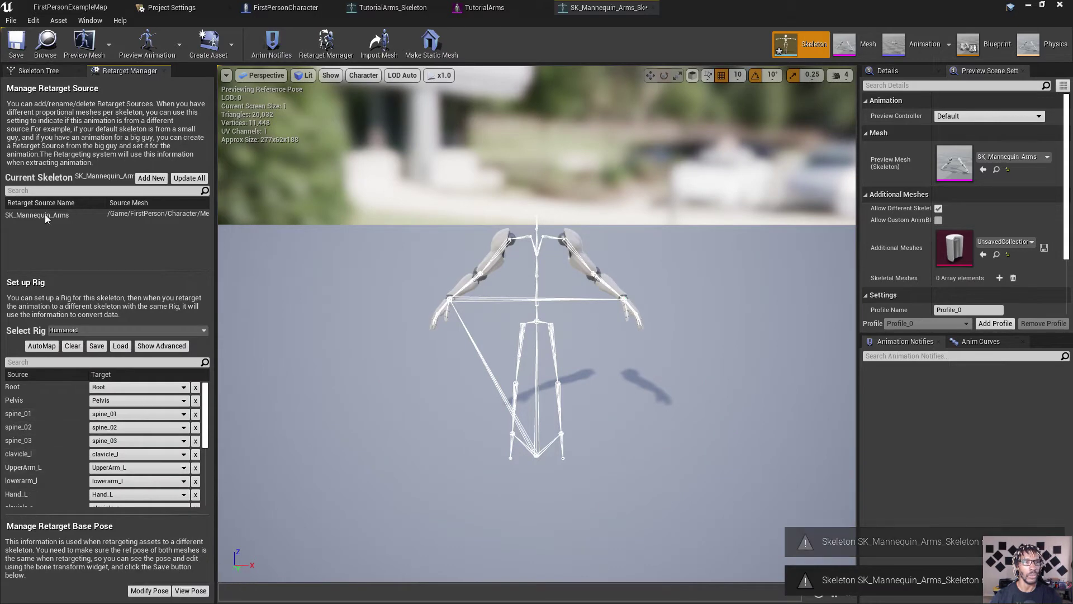
Save the mannequin arms skeleton and close the open TutorialArms and mannequin skeleton and mesh editors.
click(100, 8)
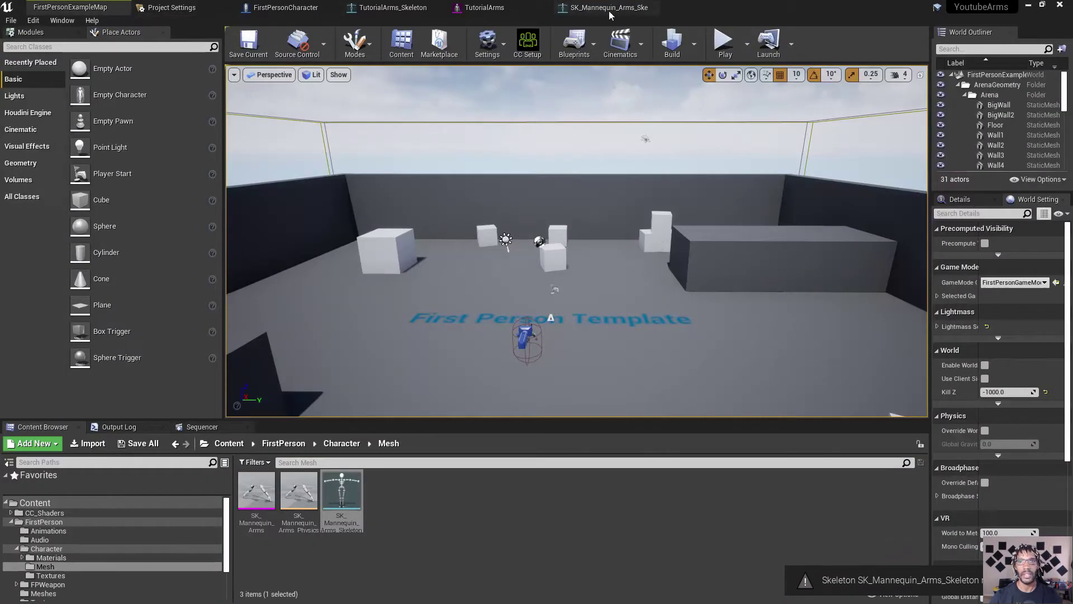
click(653, 7)
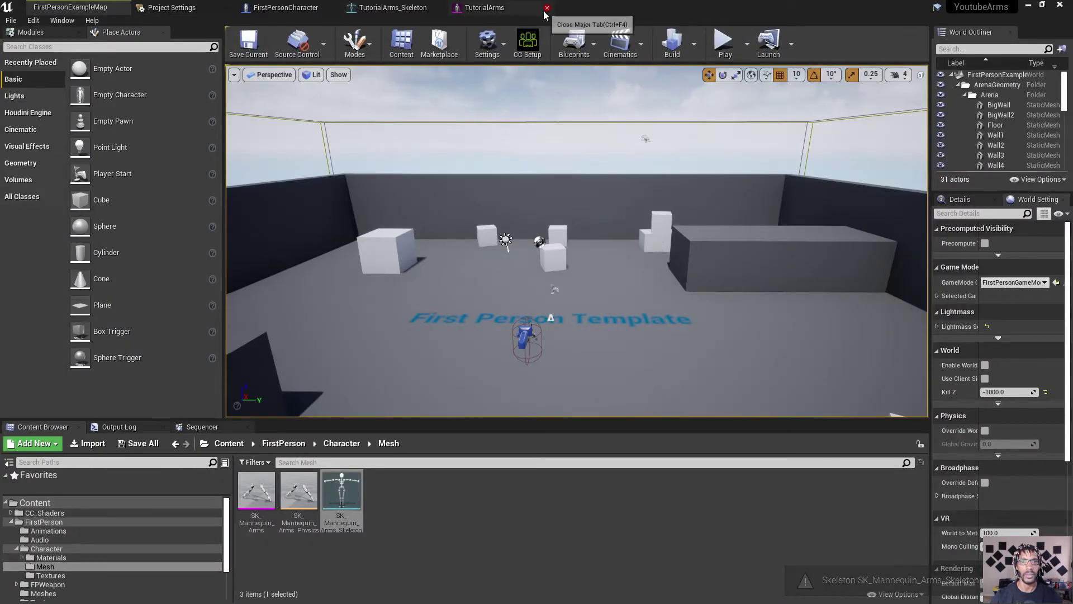
click(442, 8)
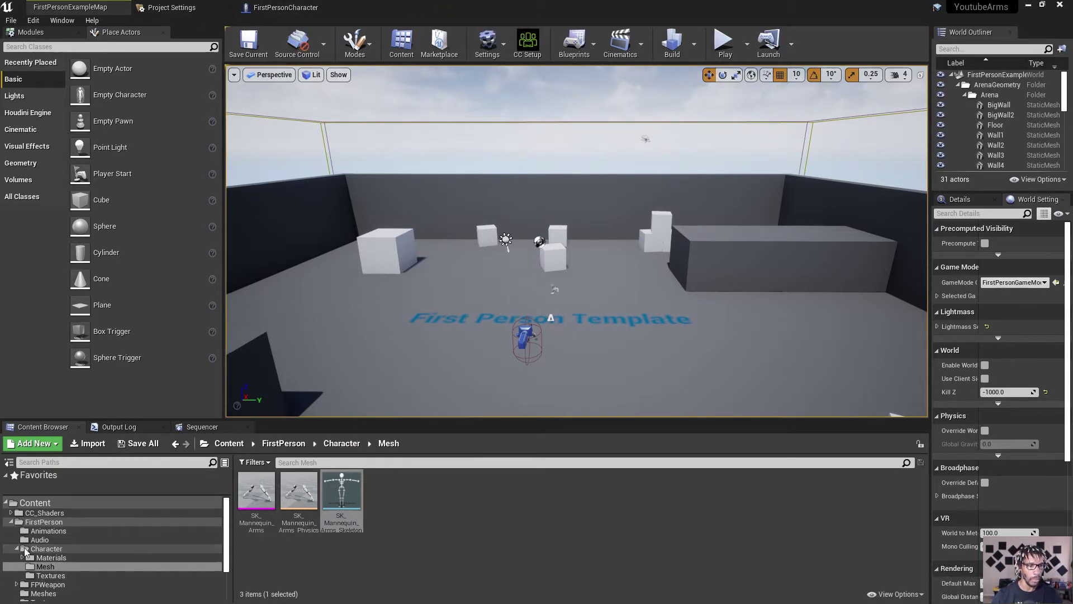
Collapse the FirstPerson folder and reopen TutorialArms_Skeleton from the Meshes/FPS_ARMS folder.
click(66, 522)
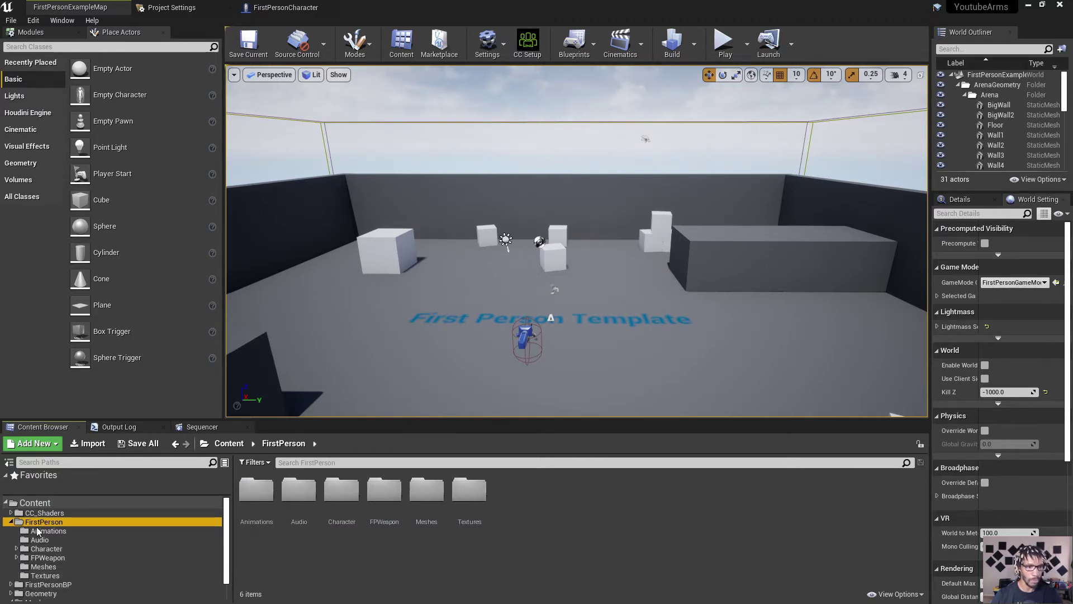
click(10, 522)
click(10, 522)
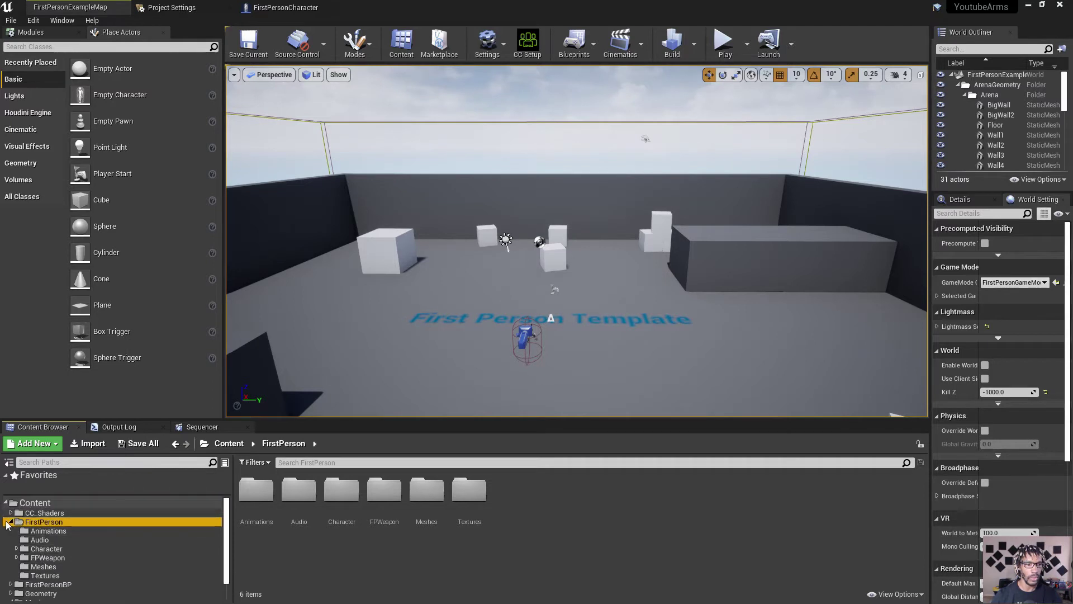
click(10, 522)
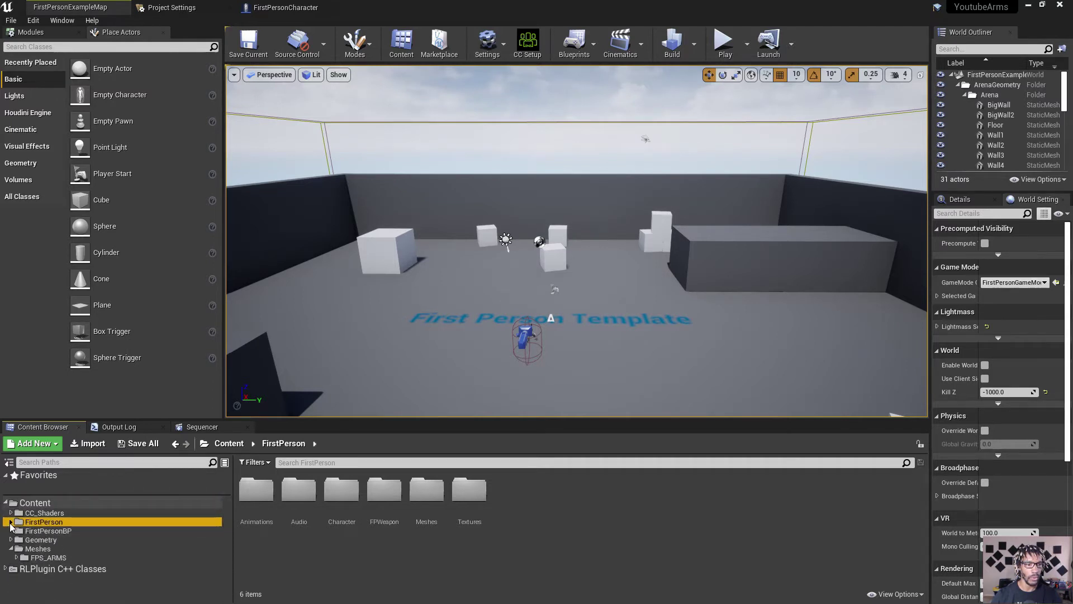
click(45, 557)
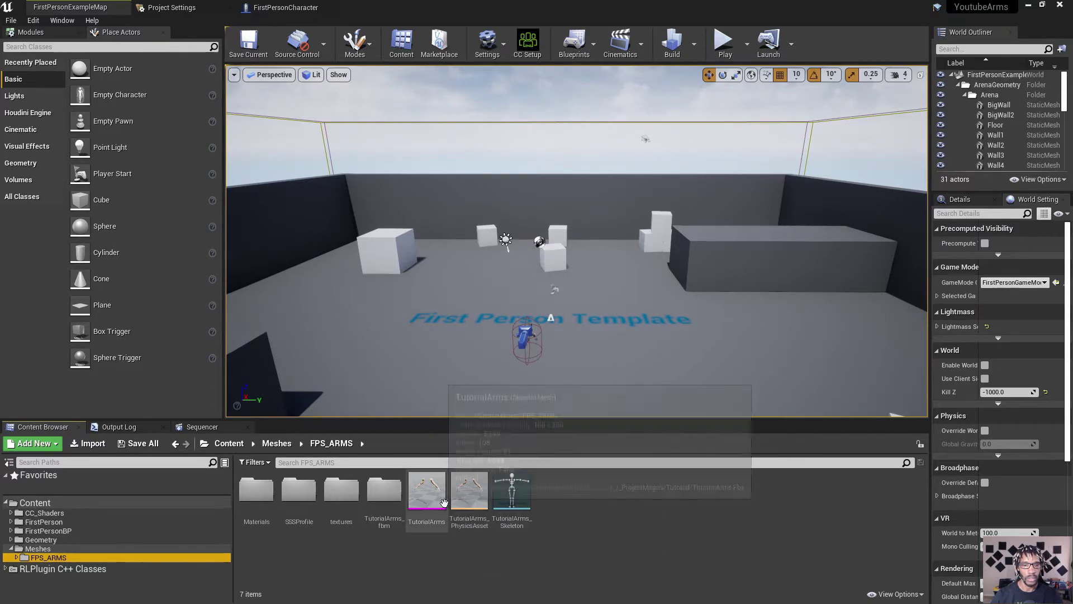
double_click(511, 492)
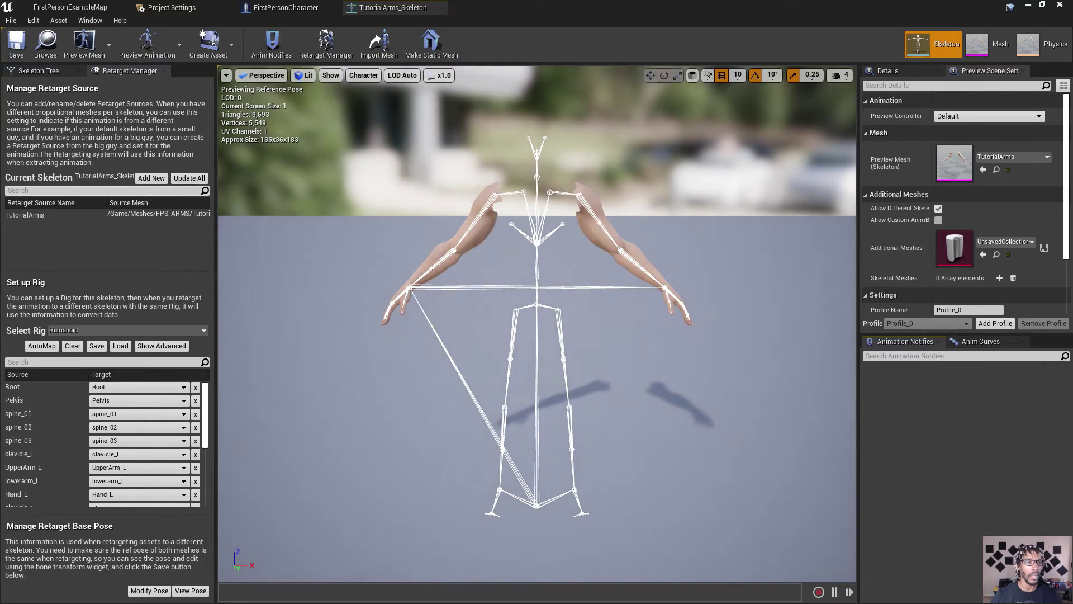
Find the hand_r bone in the TutorialArms skeleton tree and add a socket to it, keeping the default name.
click(52, 70)
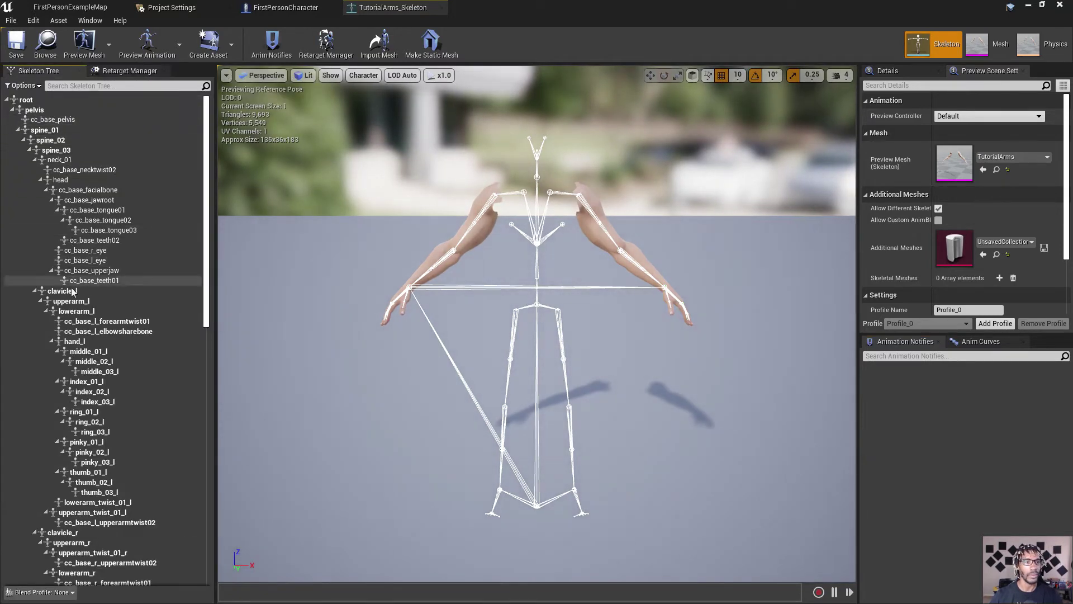
scroll(77, 305, down, 3)
scroll(77, 305, down, 10)
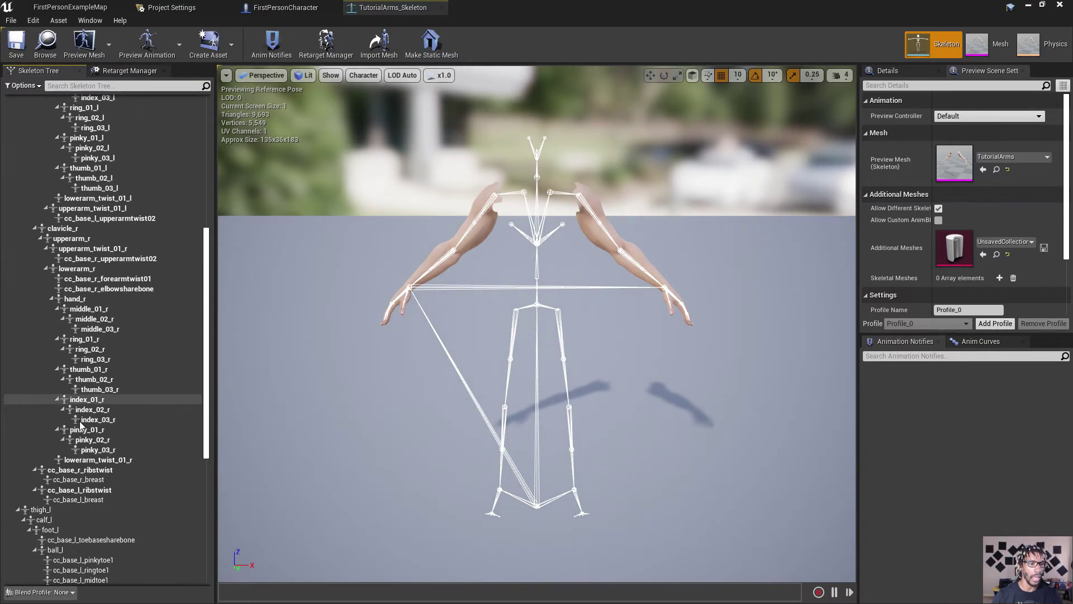
scroll(70, 335, up, 8)
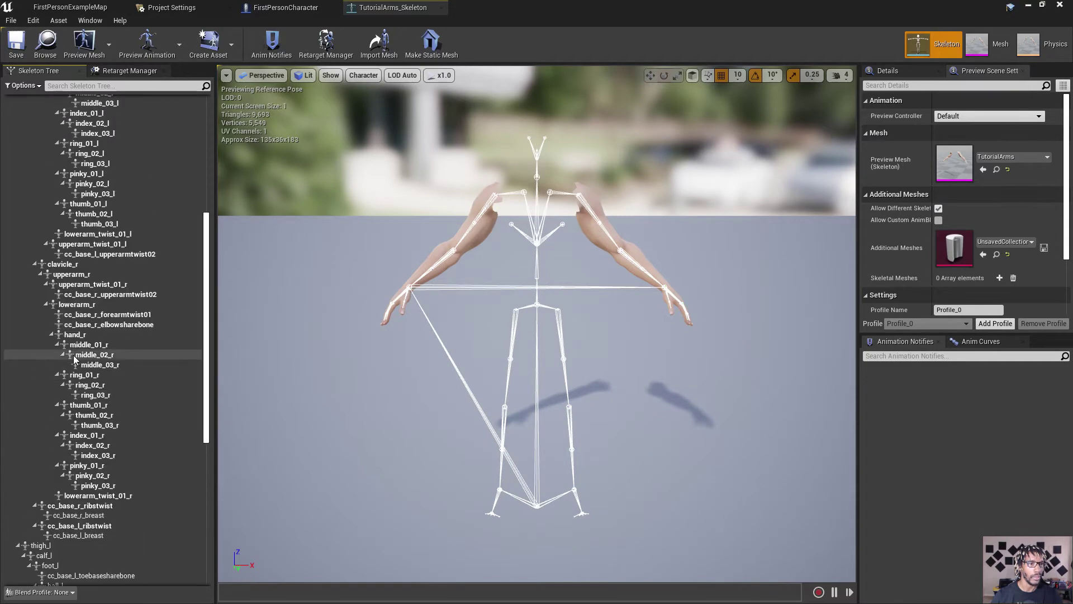
scroll(65, 297, up, 6)
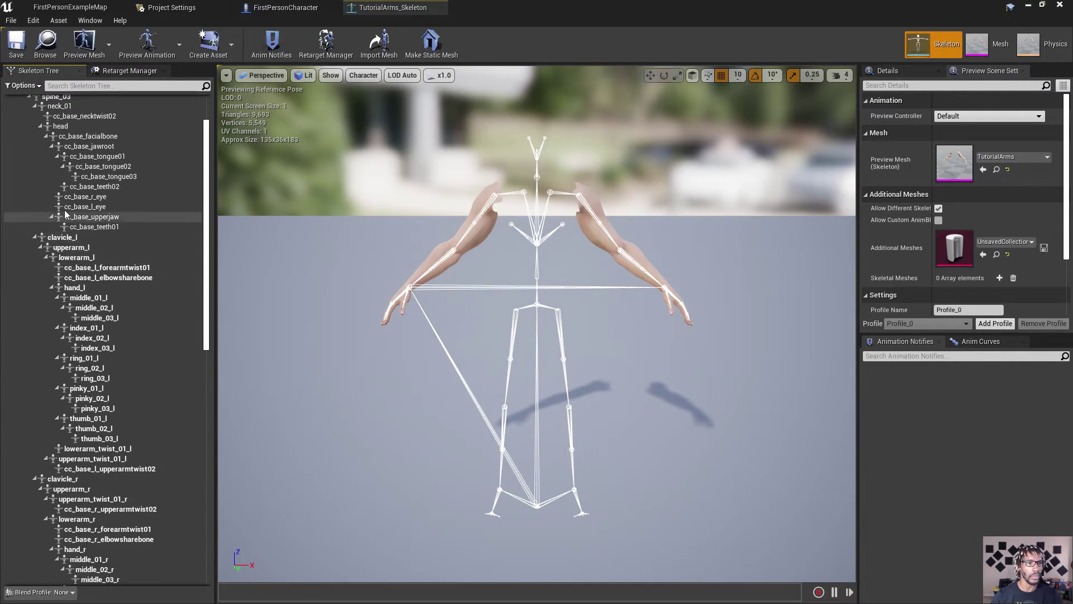
scroll(67, 201, down, 6)
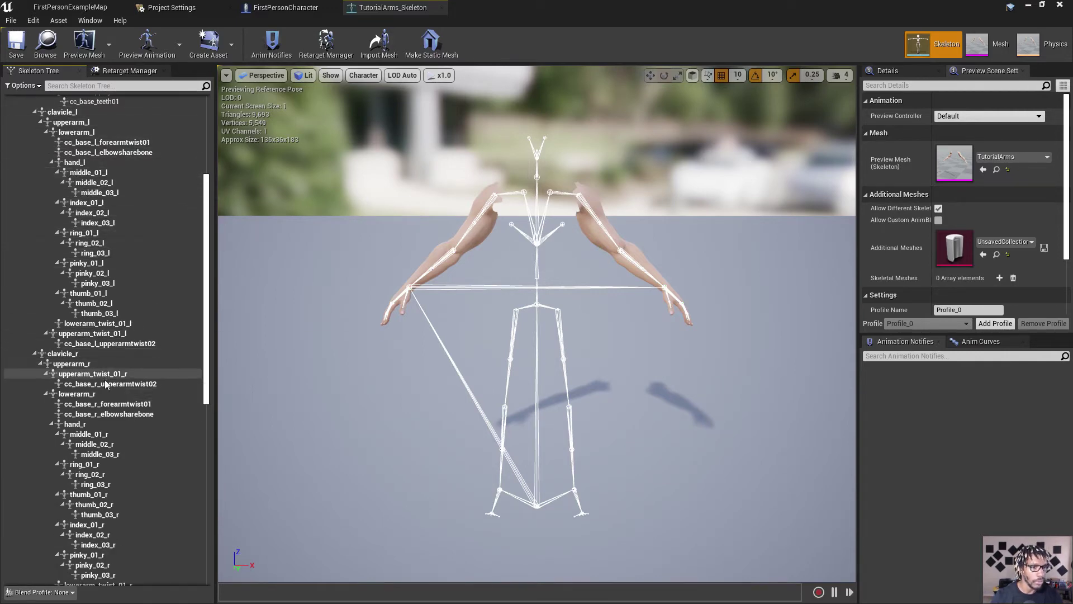
scroll(100, 391, down, 1)
click(91, 406)
right_click(91, 407)
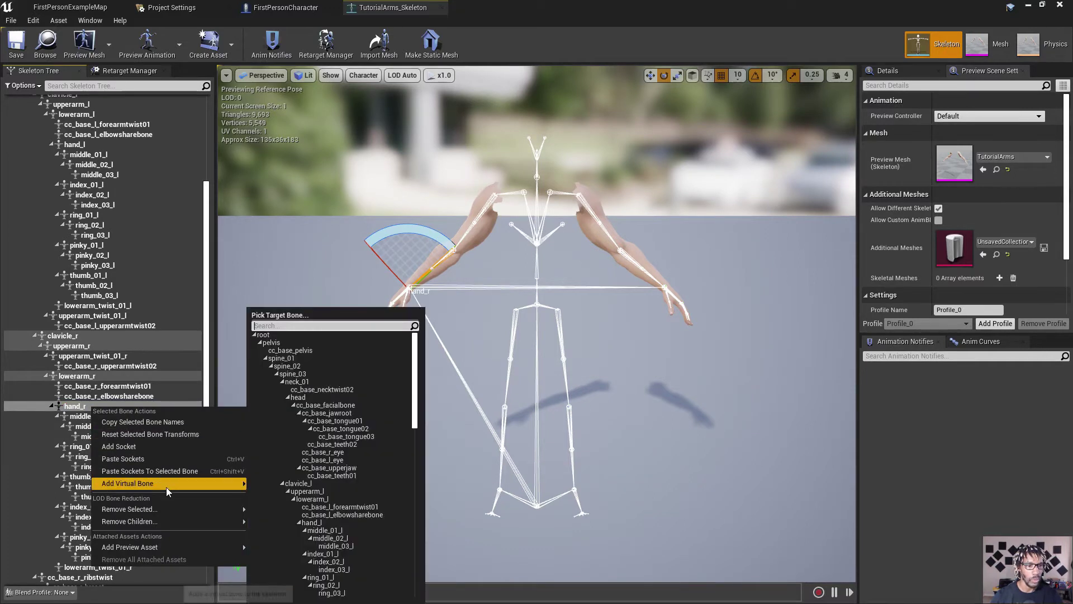
click(148, 446)
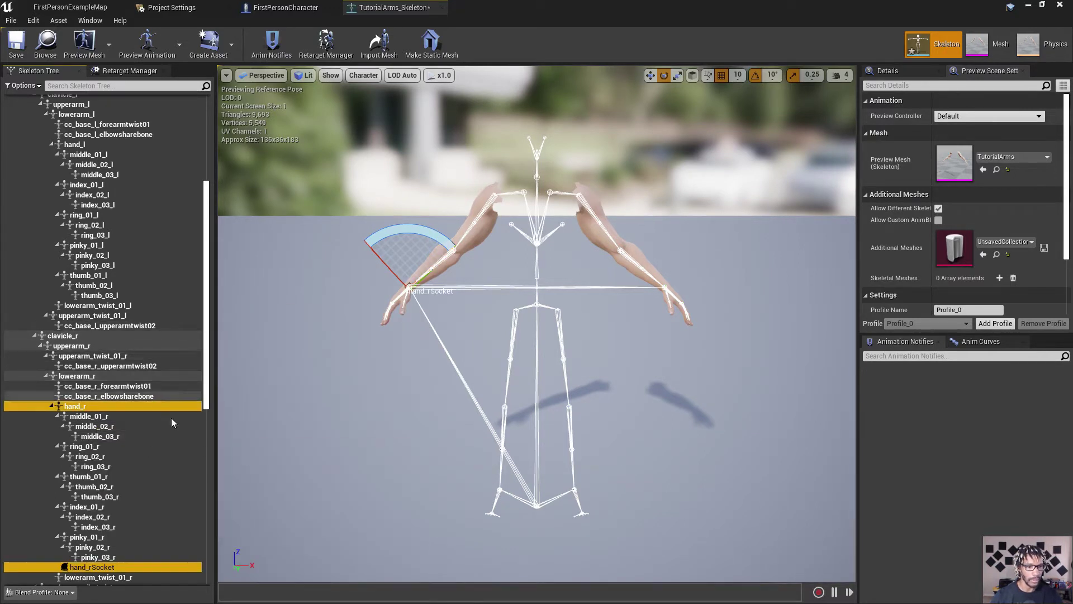
click(91, 568)
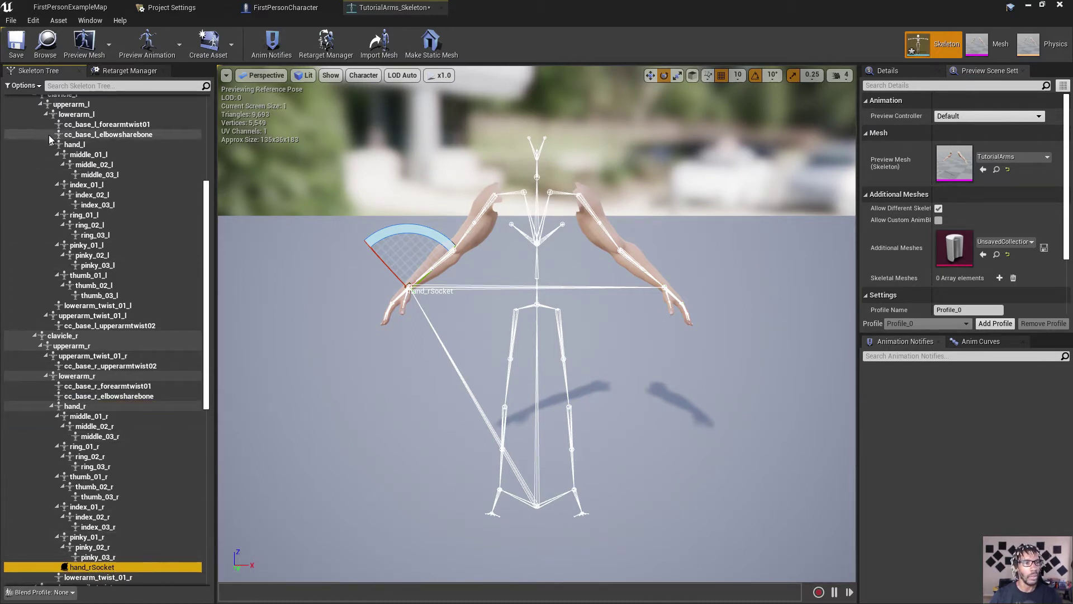
Show the translation retargeting options for the skeleton's bones, review them and save TutorialArms_Skeleton.
scroll(64, 132, up, 3)
scroll(64, 132, up, 3)
click(23, 85)
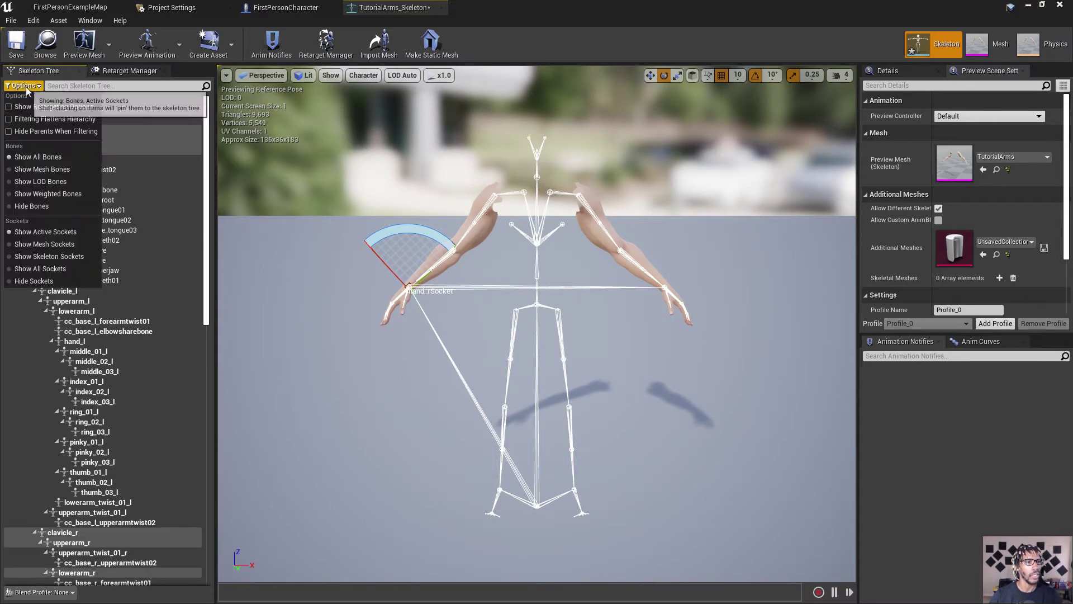
click(40, 106)
scroll(144, 186, down, 6)
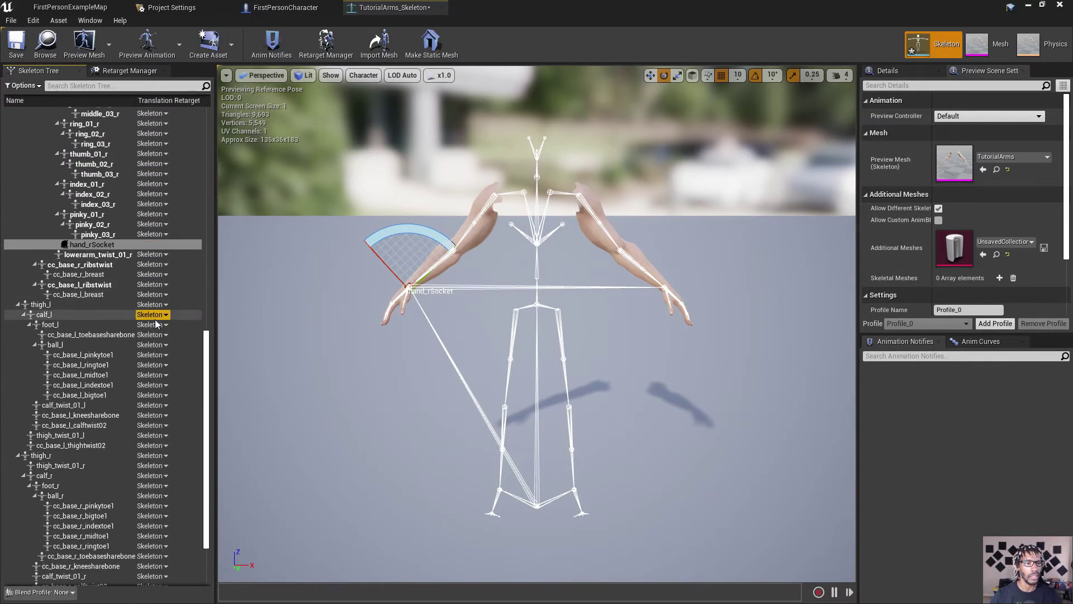
scroll(145, 553, up, 15)
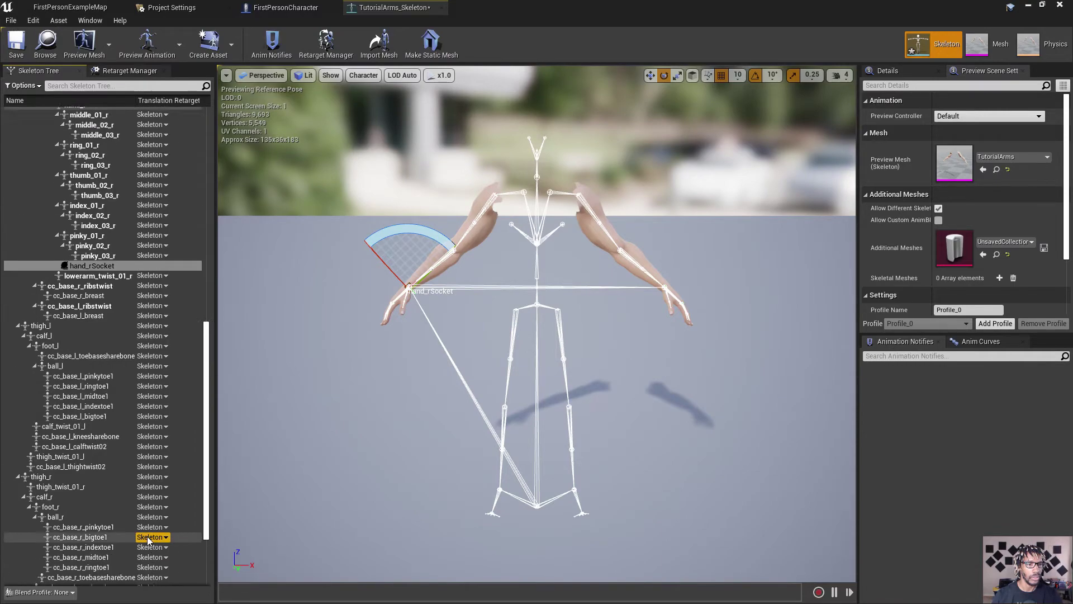
scroll(114, 179, up, 1)
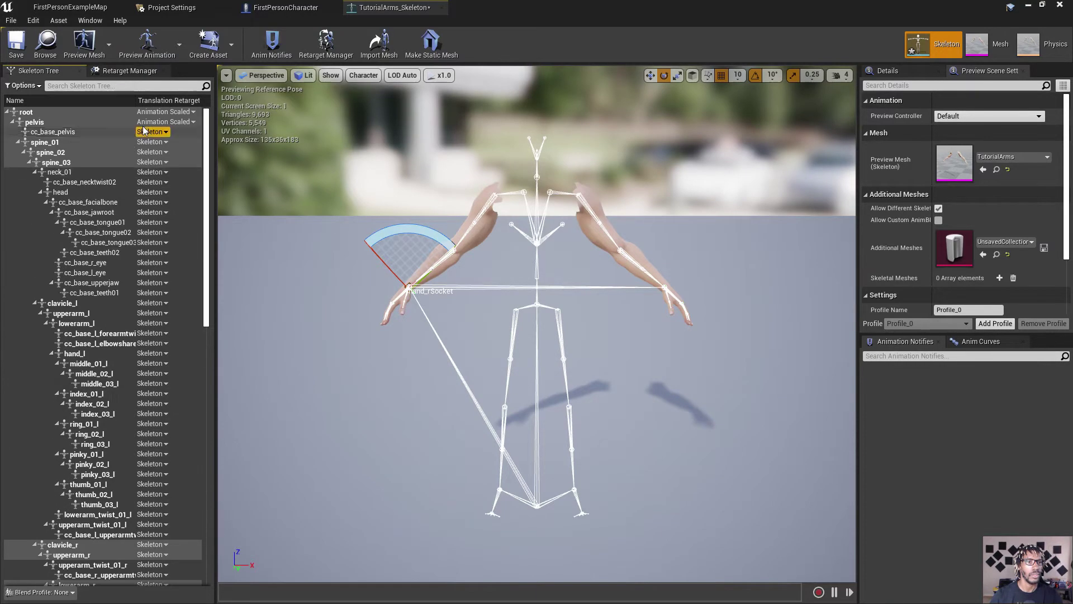
click(4, 41)
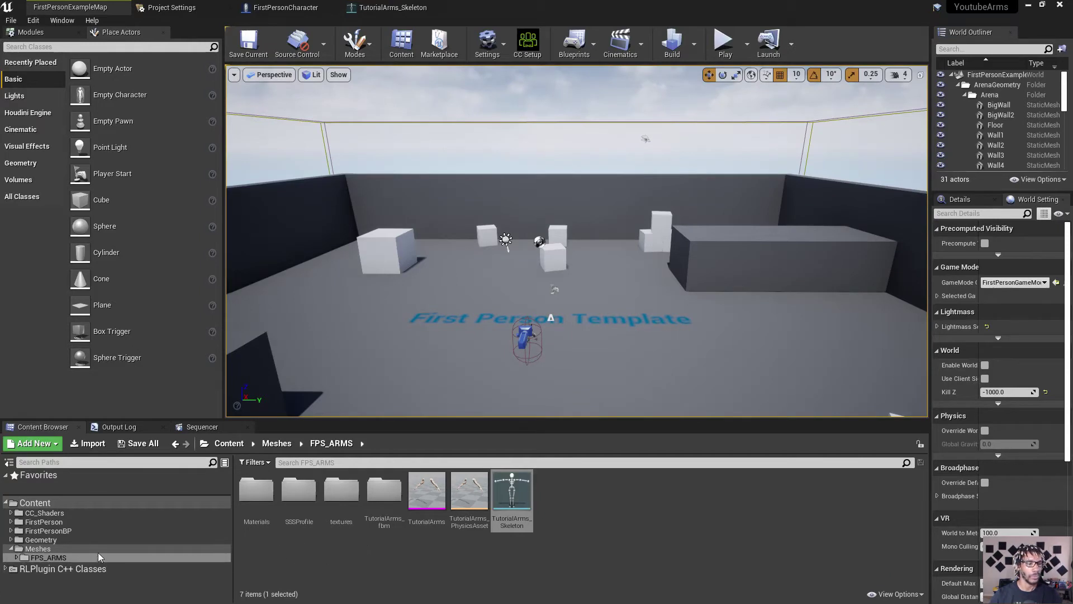
Open the Animations folder inside the FirstPerson content folder.
click(69, 531)
click(62, 522)
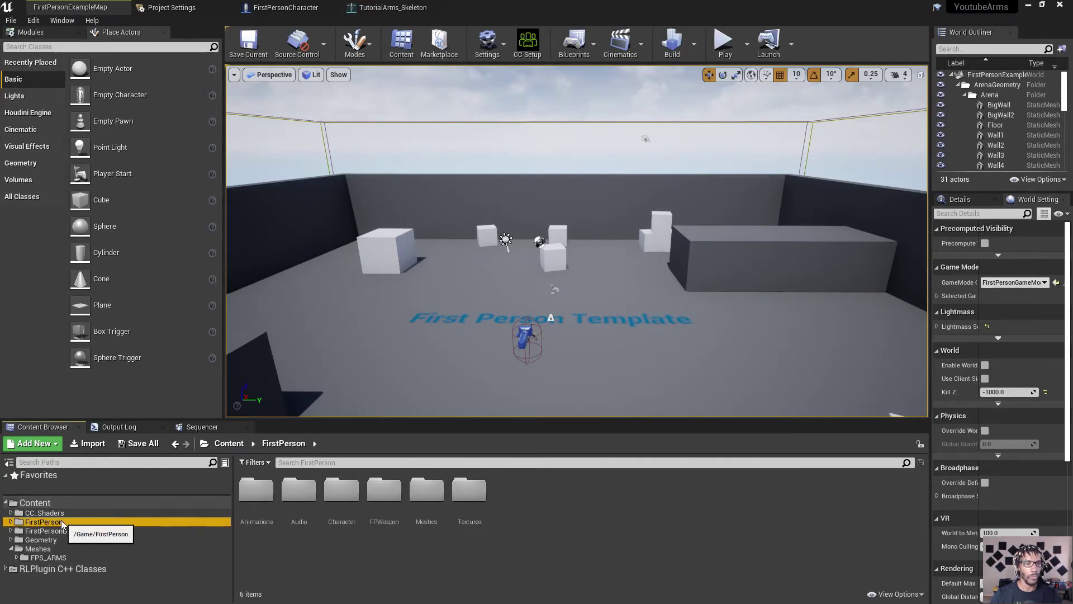
double_click(256, 490)
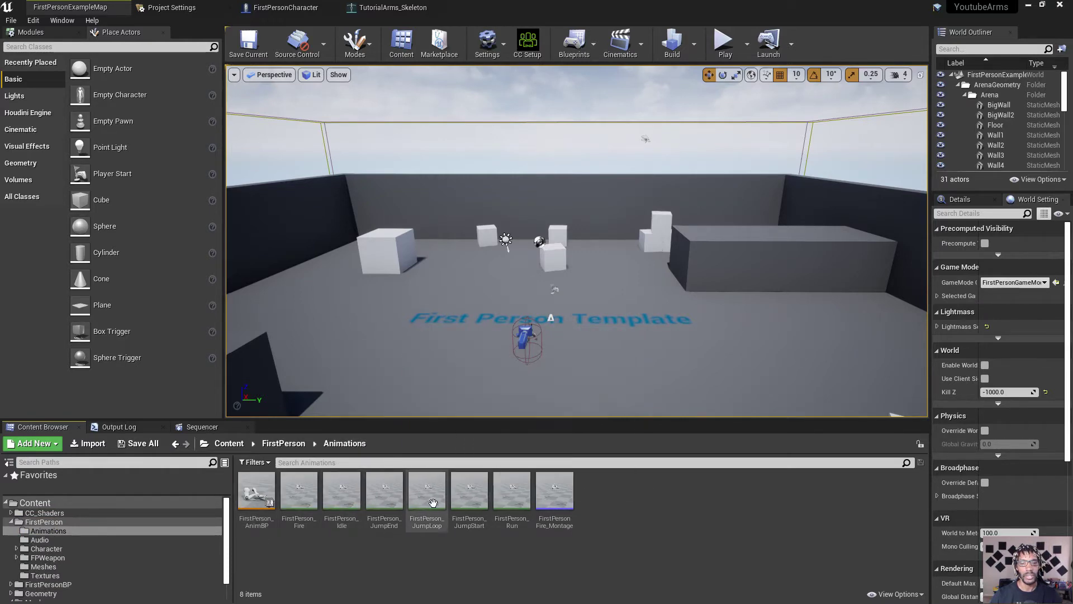
click(491, 506)
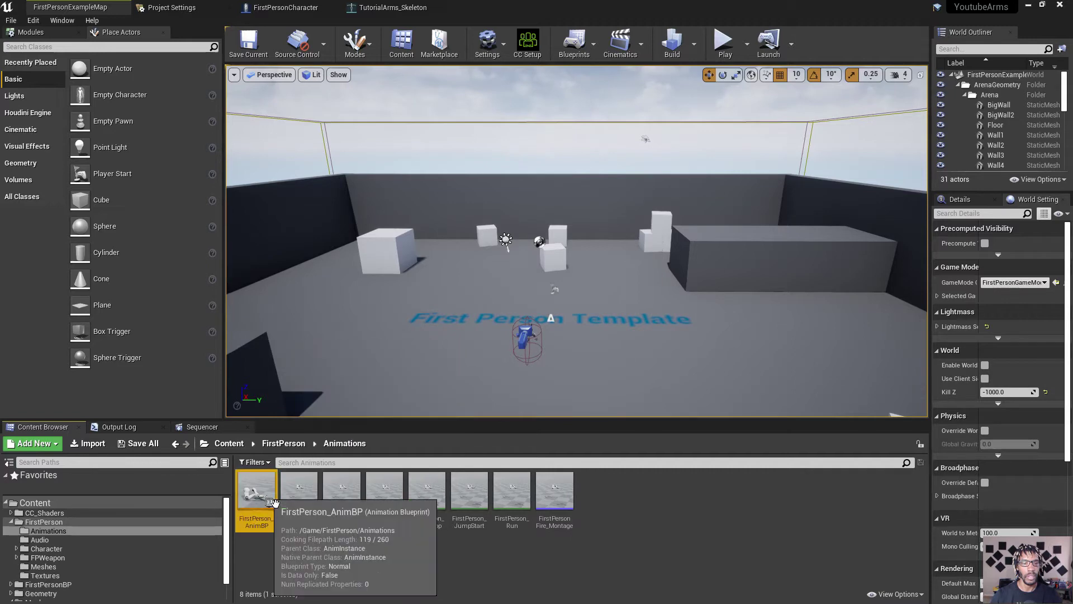
Duplicate the FirstPerson_AnimBP blueprint and retarget it to TutorialArms_Skeleton, keeping the default retarget options that remap referenced assets.
click(262, 521)
right_click(262, 521)
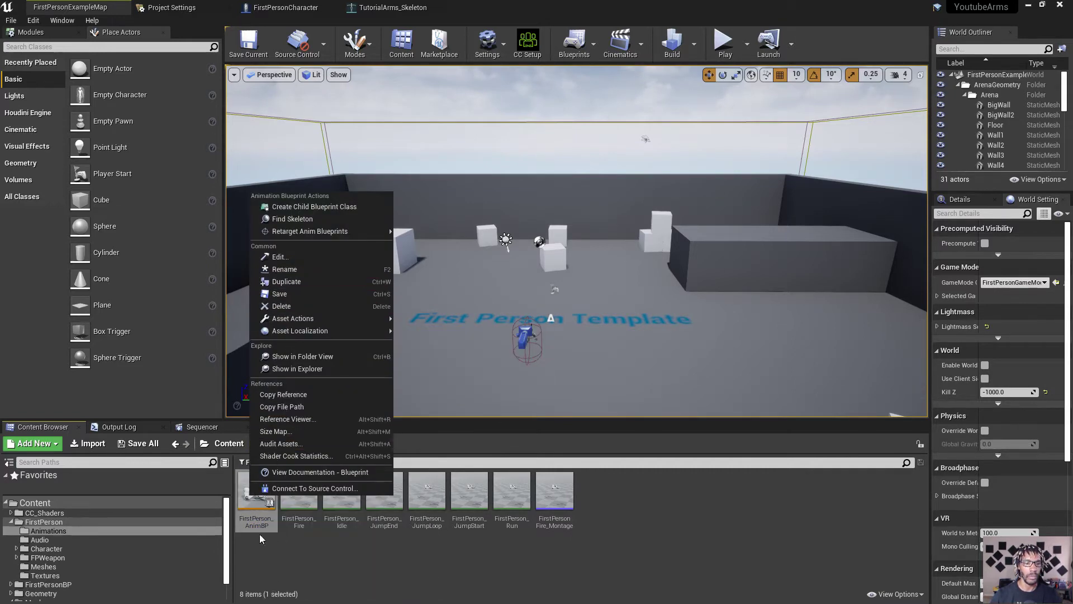
mouse_move(311, 231)
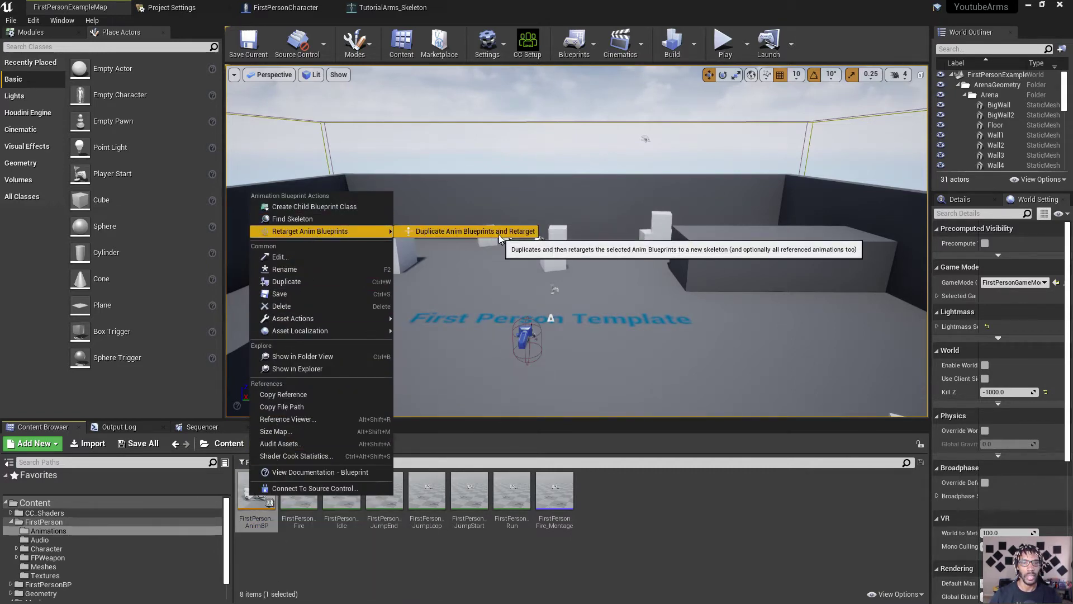
click(501, 238)
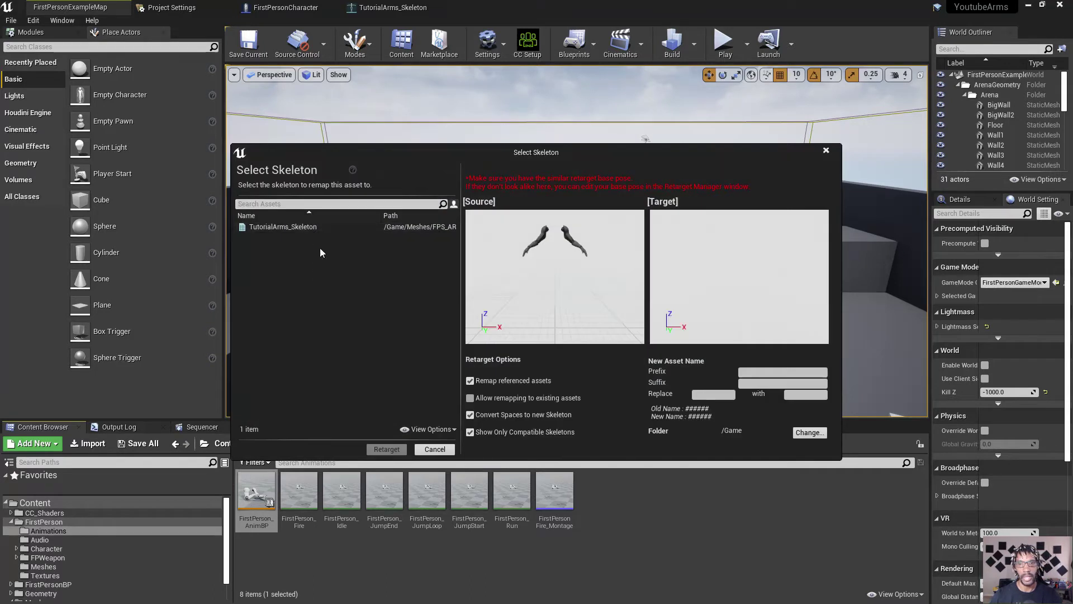
click(307, 228)
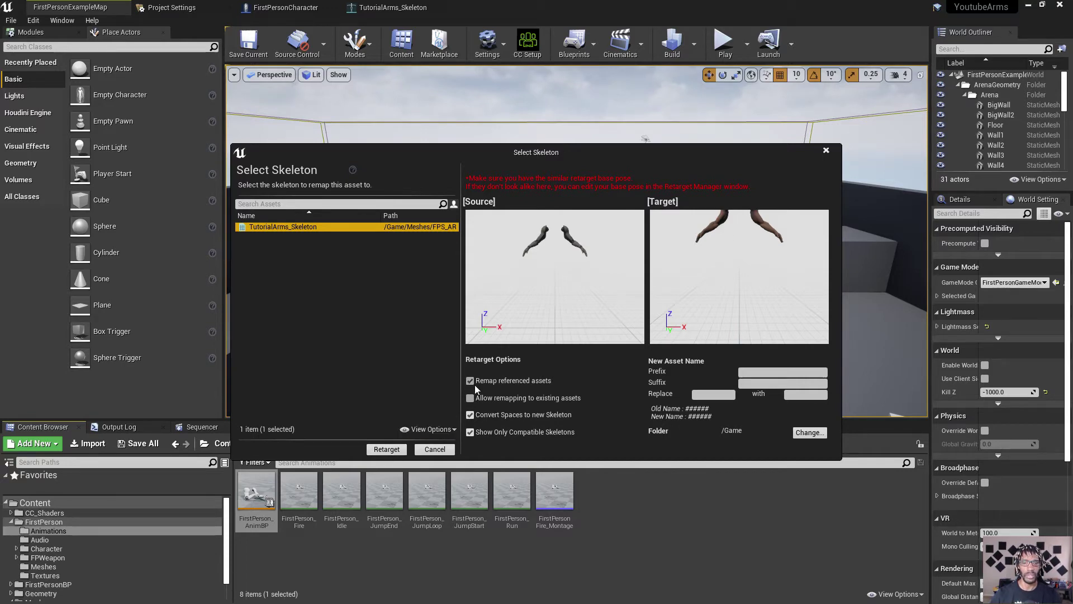
click(387, 450)
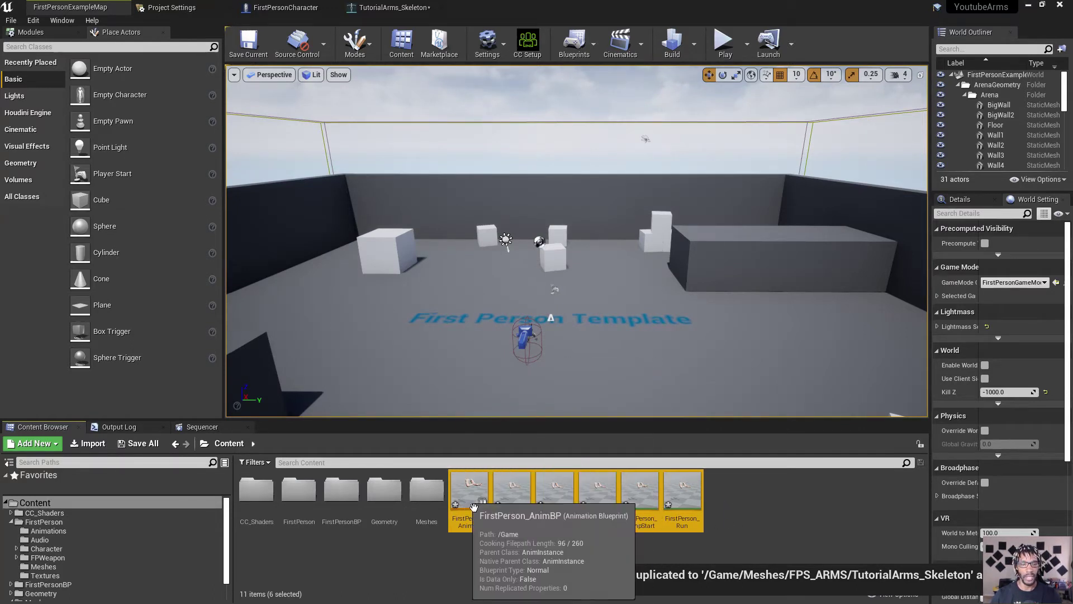
Open the retargeted FirstPerson_AnimBP in the Content folder and examine the arms' pose in its preview.
click(462, 545)
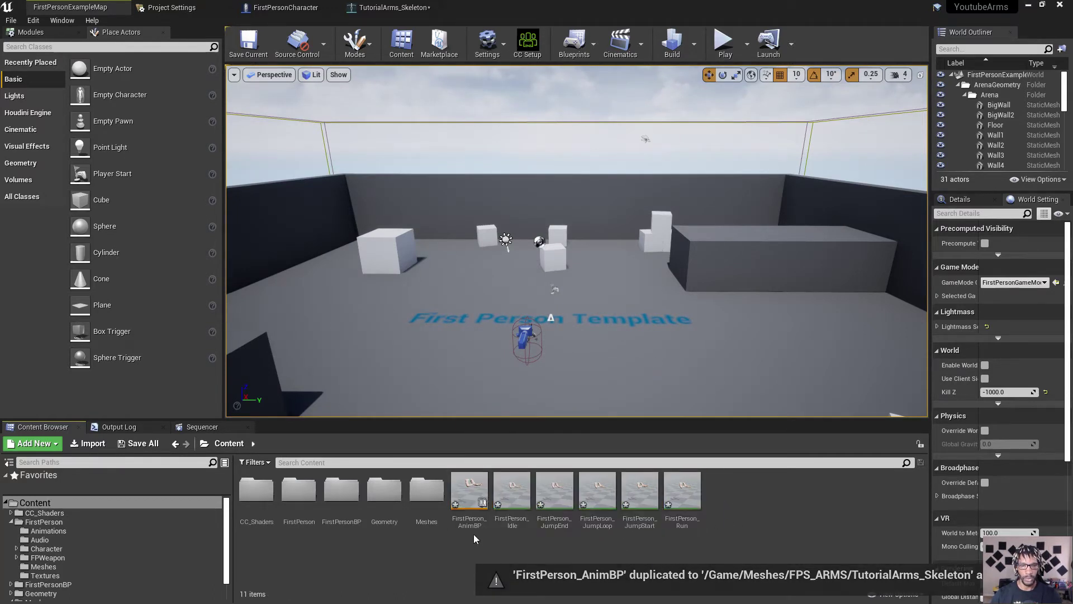
double_click(477, 503)
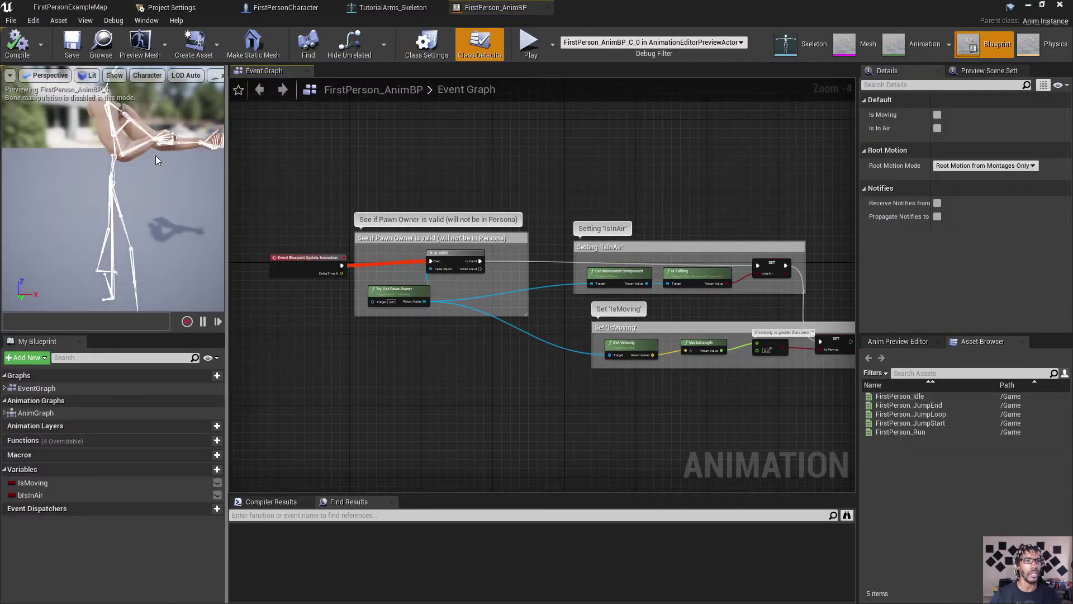
drag(156, 160, 139, 61)
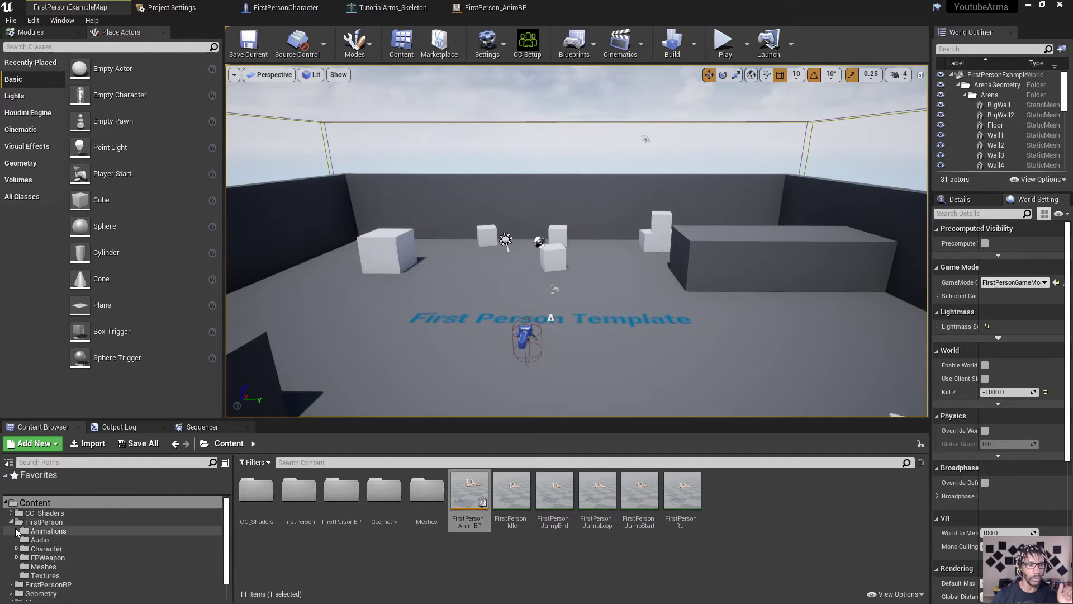
scroll(41, 585, down, 1)
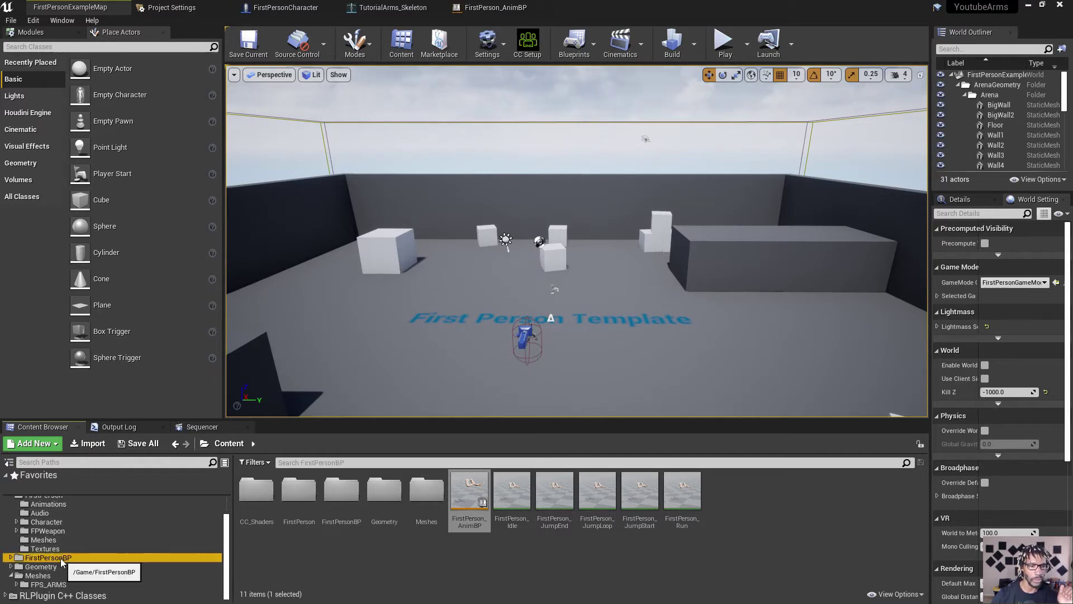
click(45, 557)
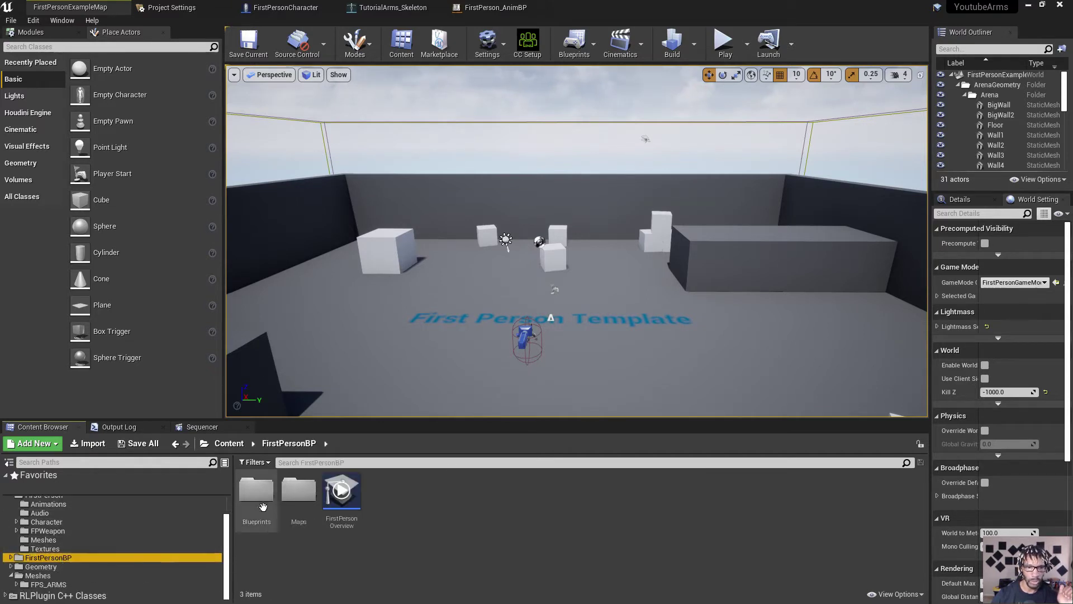
scroll(52, 544, up, 2)
click(51, 540)
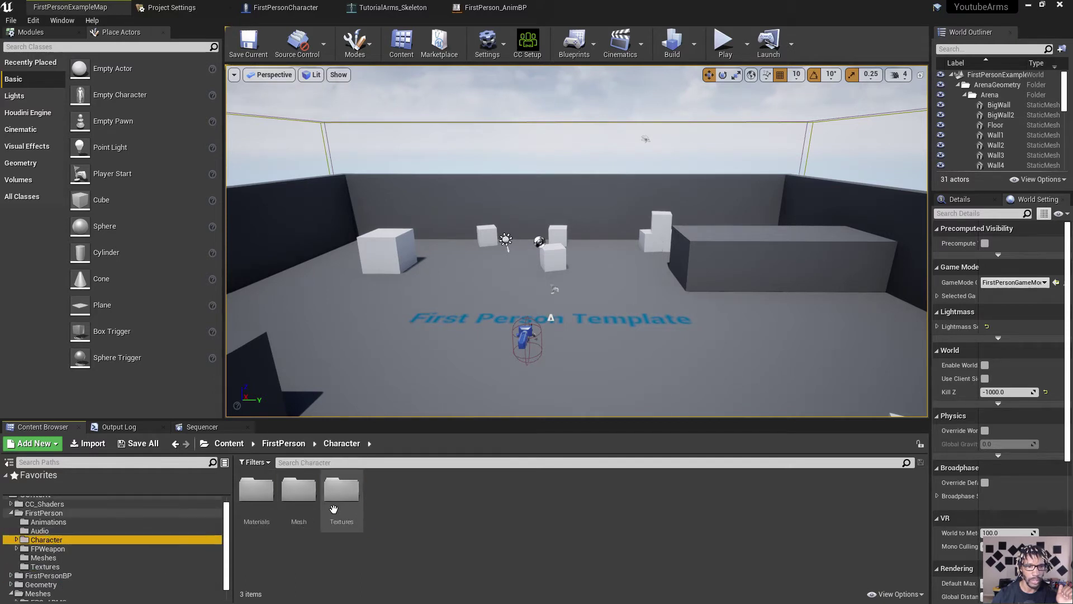
click(299, 491)
double_click(298, 492)
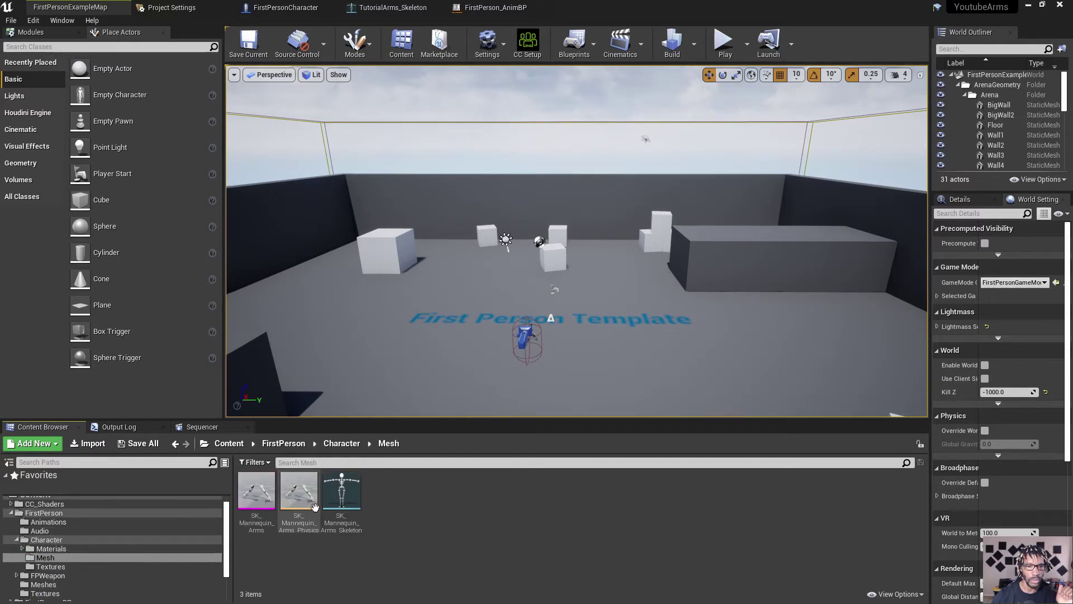
Open the original FirstPerson_Idle animation from FirstPerson/Animations and stop its playback at frame 0.
click(49, 522)
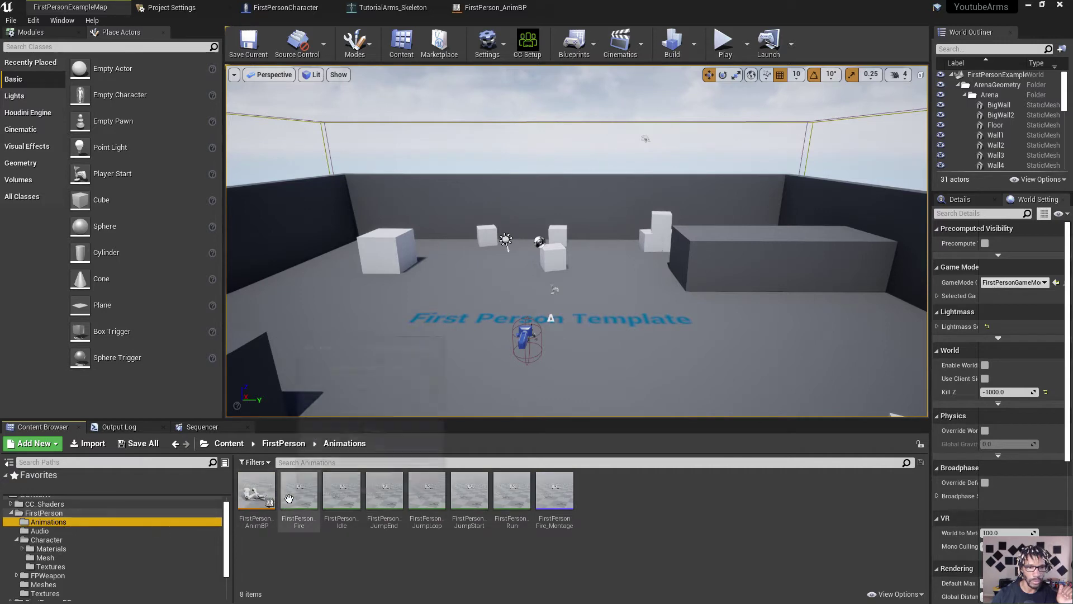
right_click(349, 501)
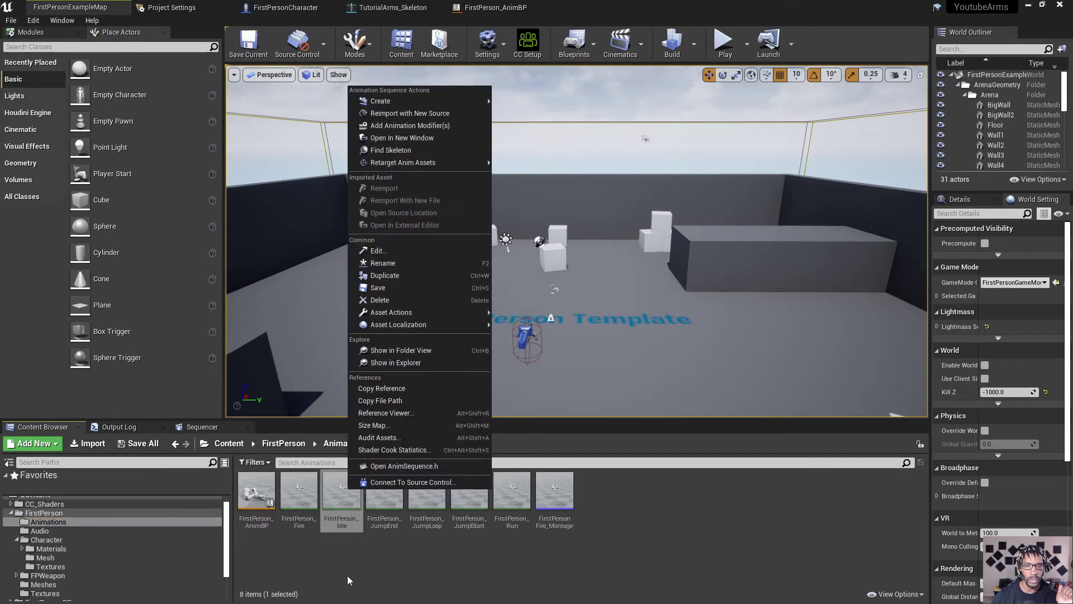
click(346, 499)
double_click(347, 499)
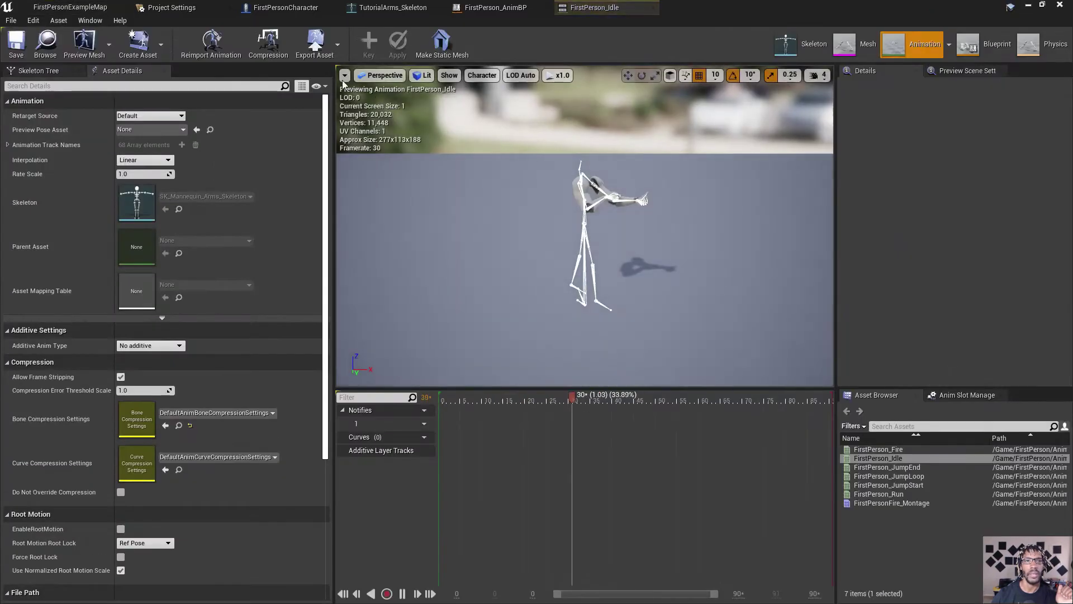
click(440, 416)
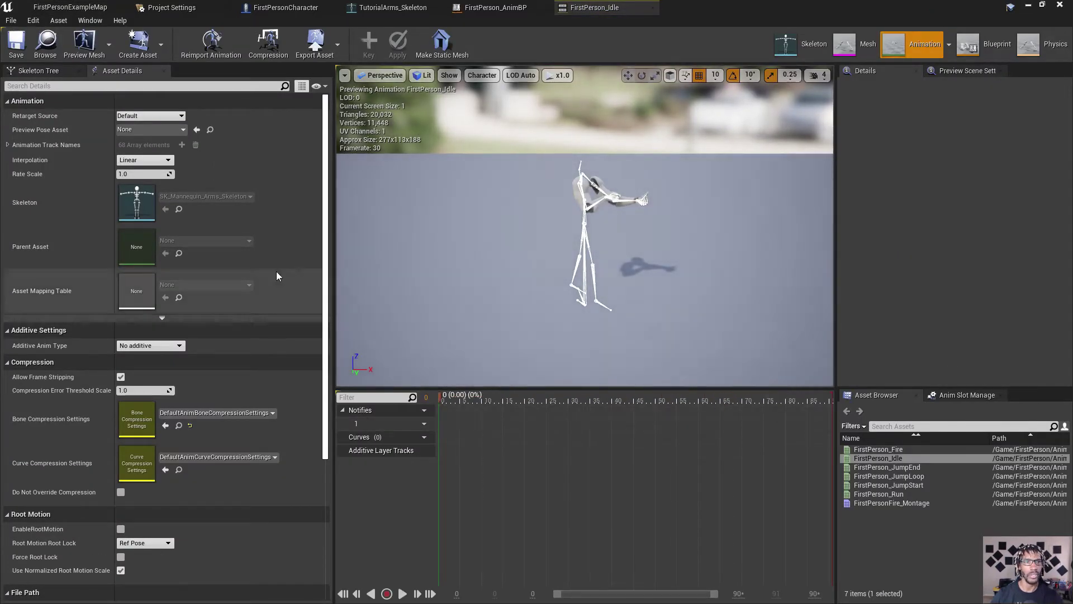
Start exporting the animation data to FBX and browse to the _ProjectMagus/Tutorial folder on the D: drive.
click(314, 49)
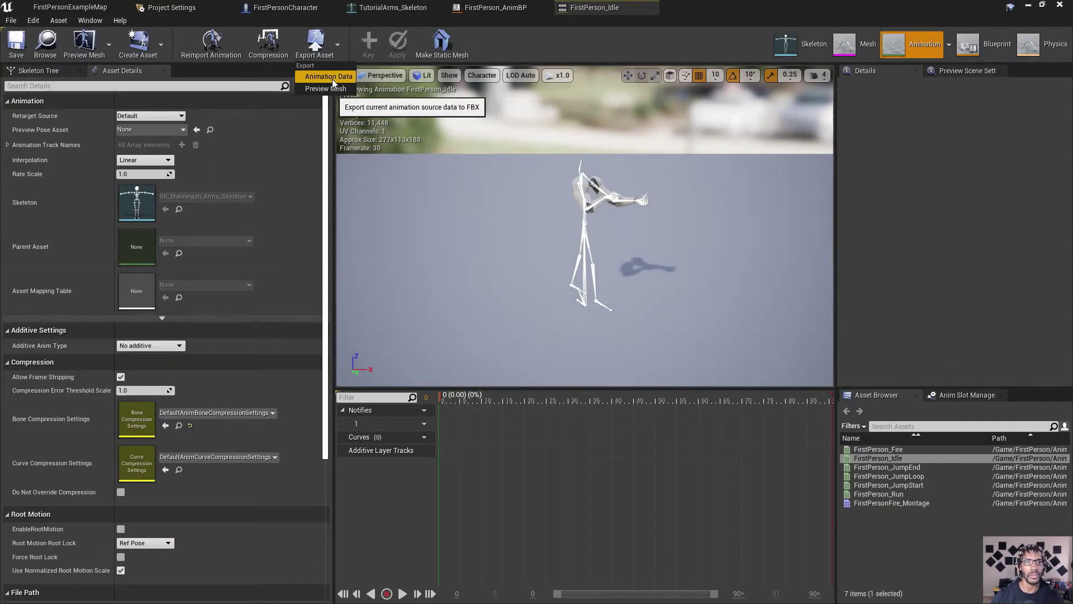
click(332, 76)
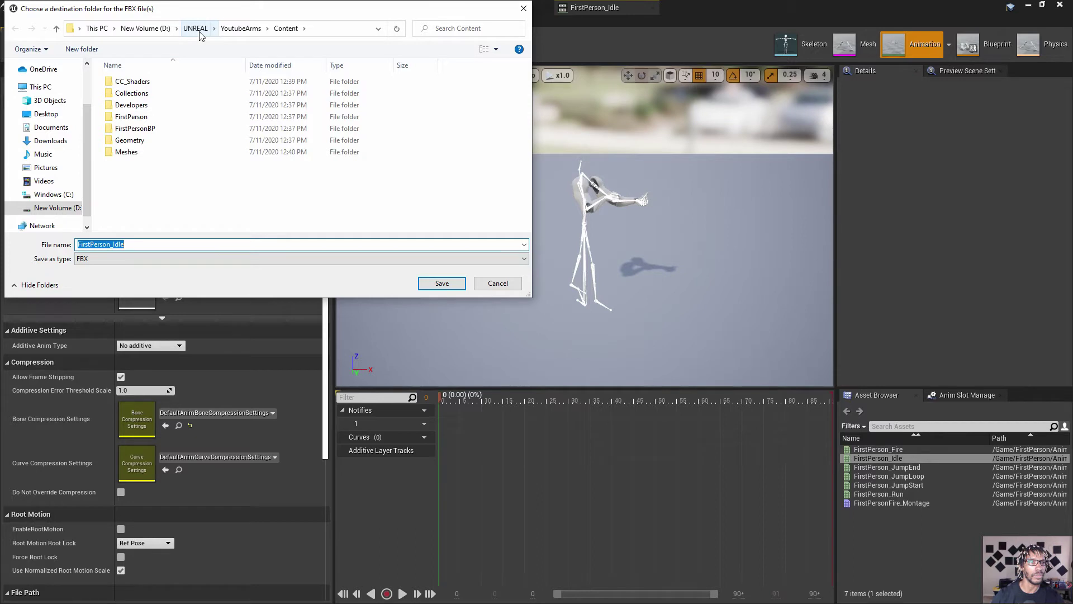
click(149, 29)
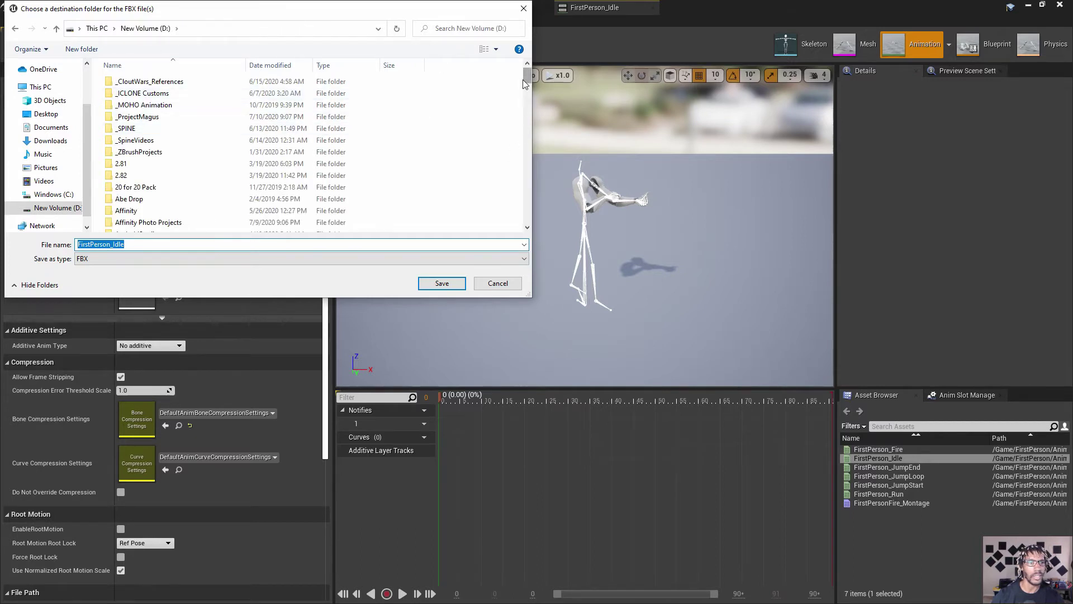
double_click(149, 115)
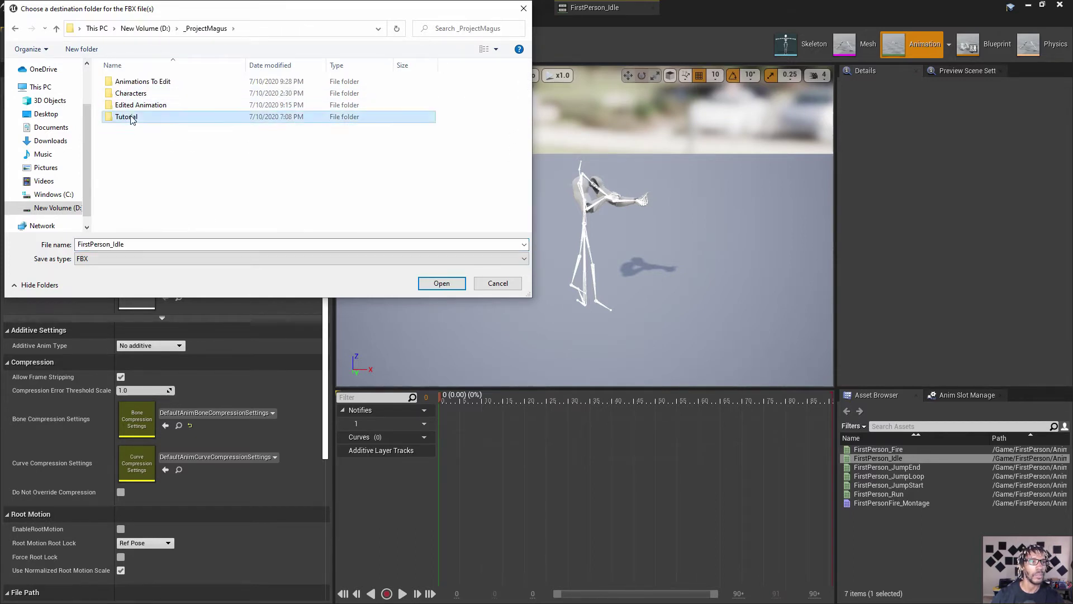
double_click(144, 117)
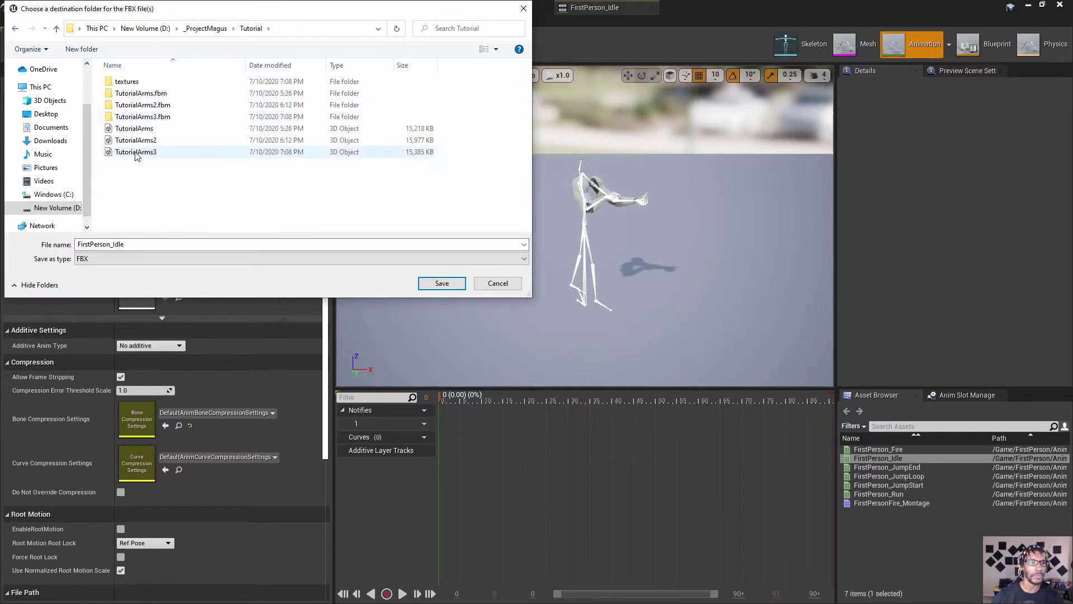
Create a folder named AnimationTweaks inside Tutorial and open it as the export destination.
click(81, 49)
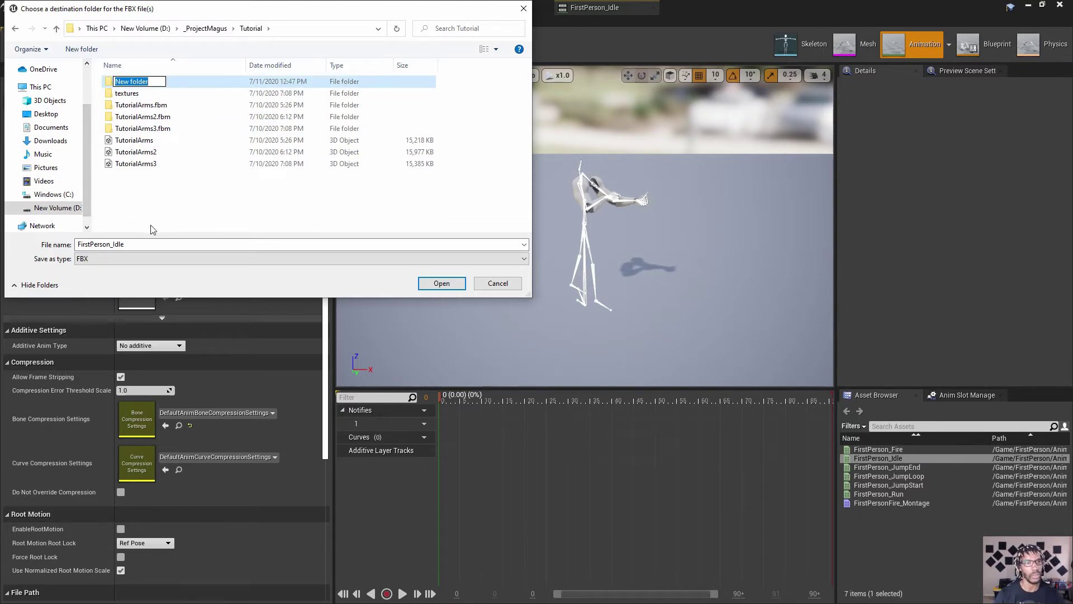
text(Animation)
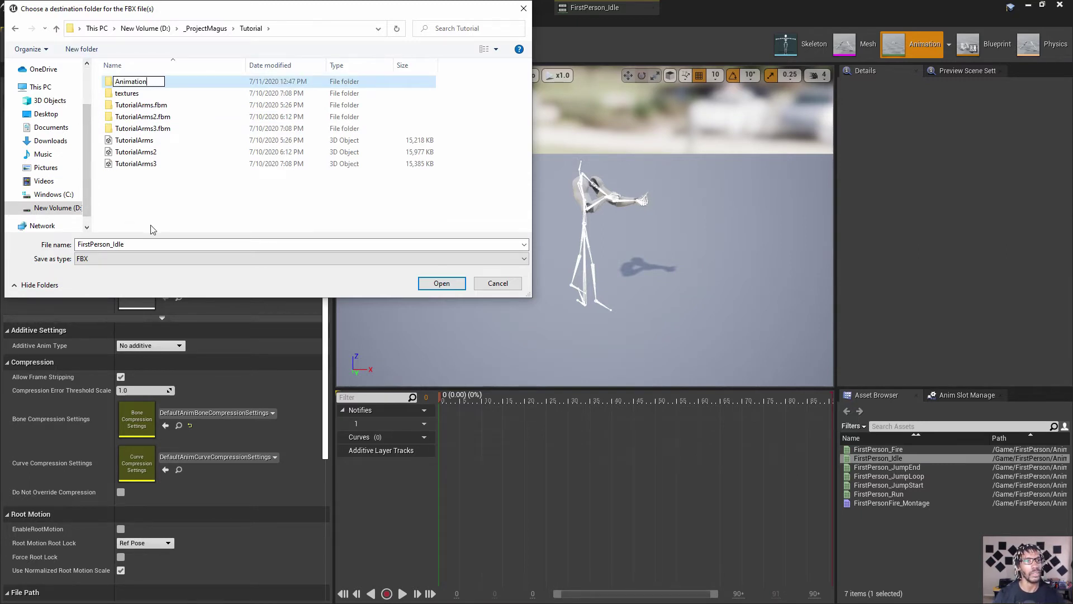
text(Tweaks)
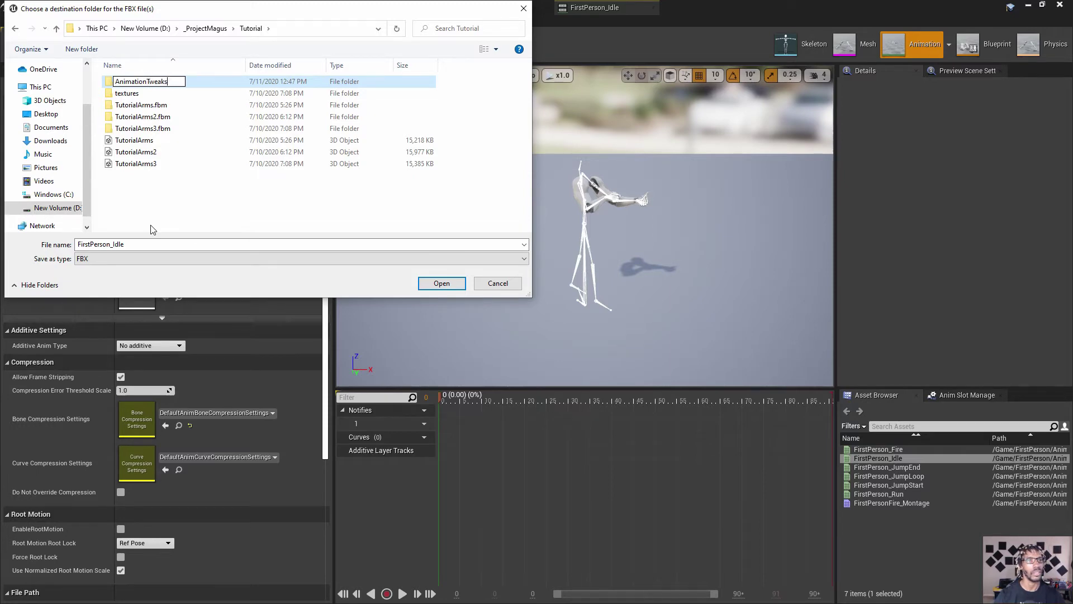
key(Return)
double_click(156, 83)
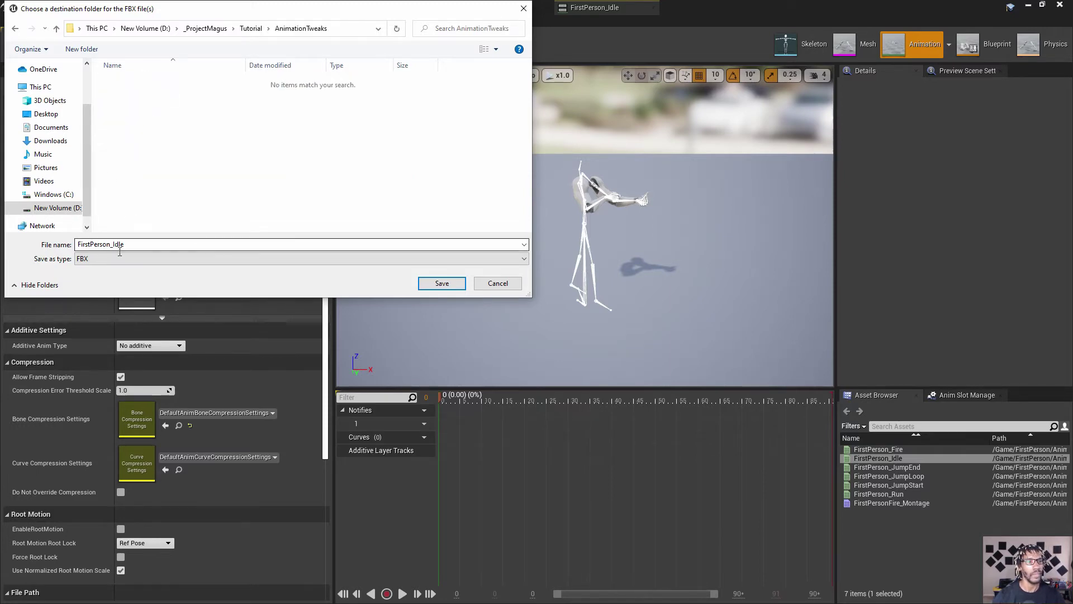
Save the file as FirstPerson_Idle and export it with FBX 2014 compatibility, leaving the other export options at their defaults.
click(442, 282)
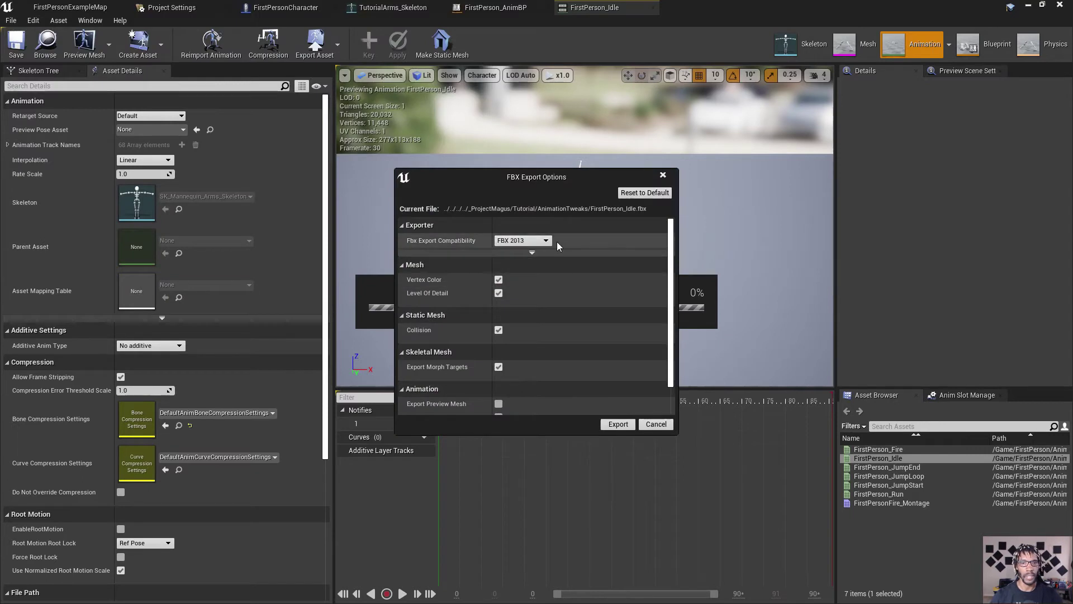
click(550, 241)
click(522, 269)
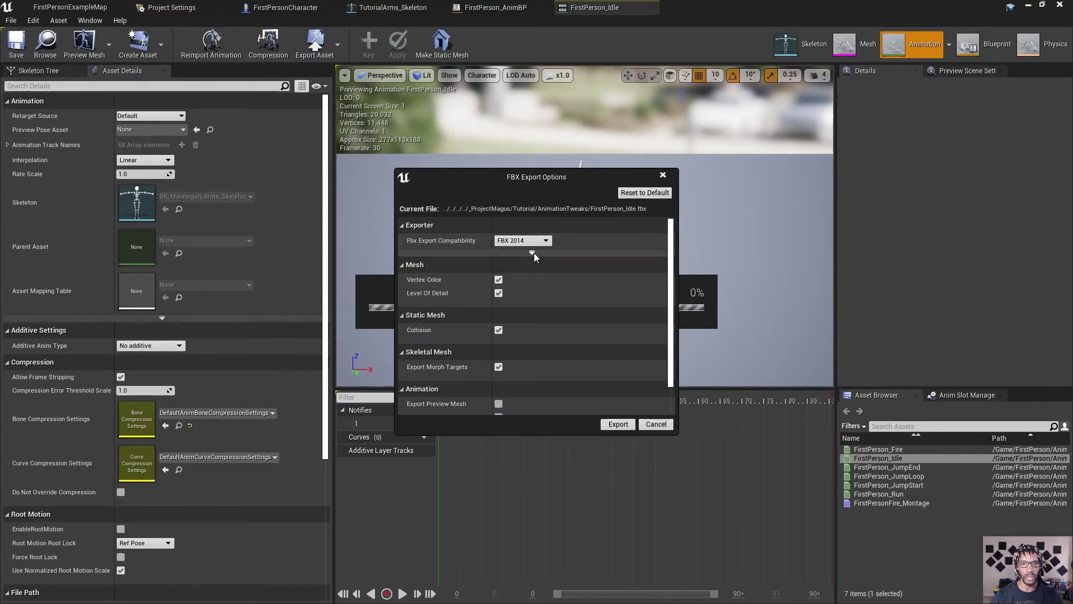
click(532, 253)
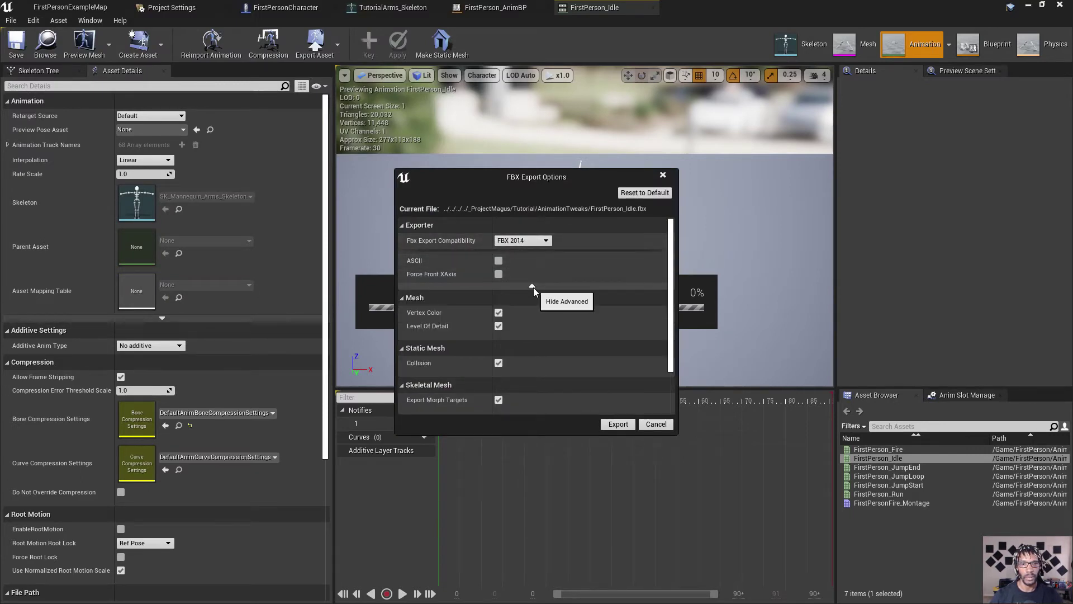
scroll(462, 384, down, 2)
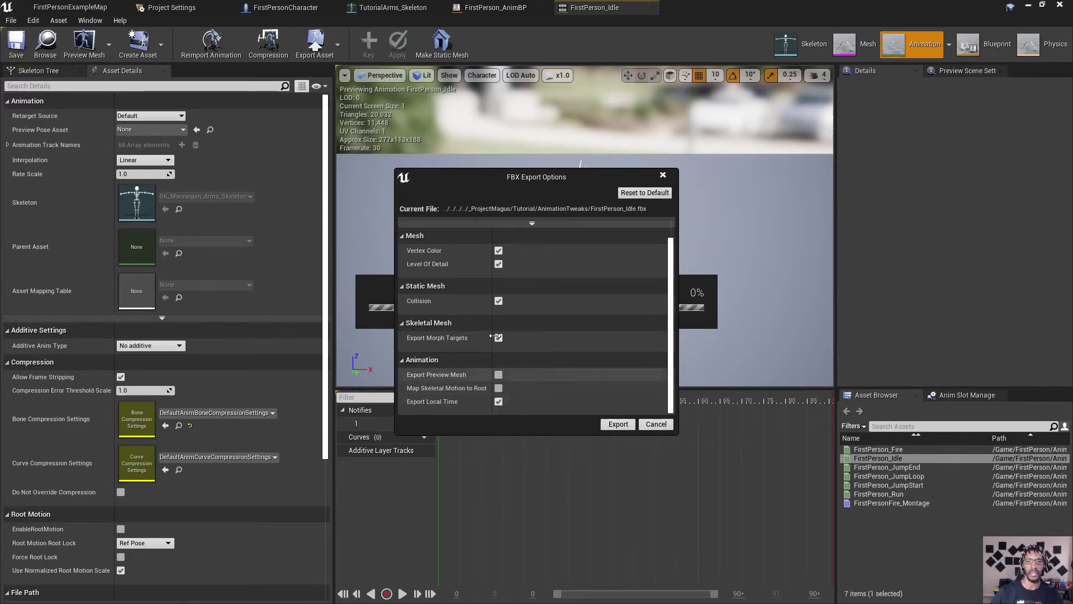
click(617, 425)
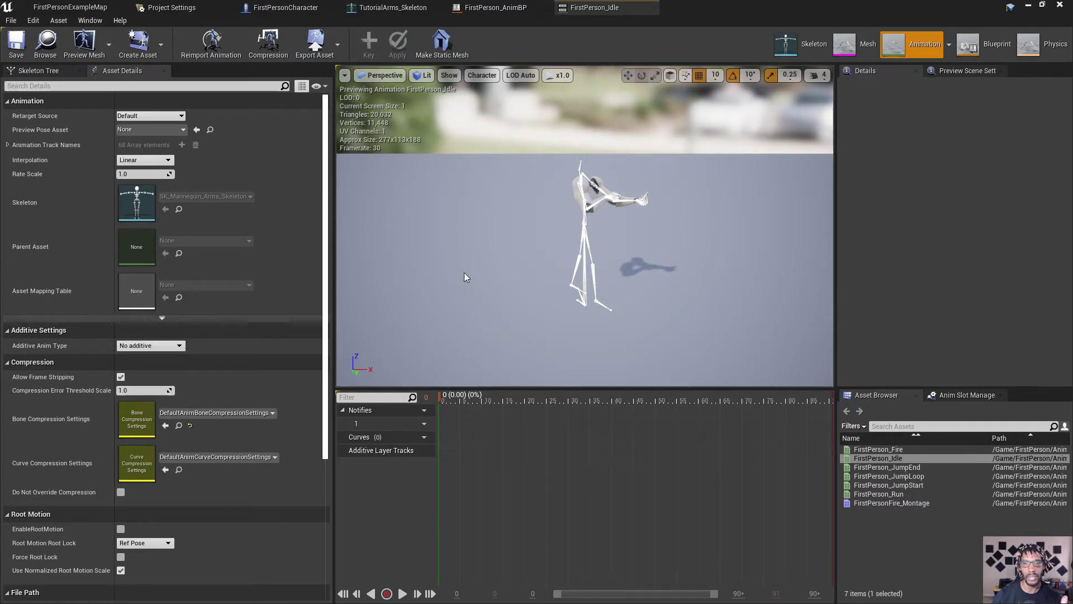
Review the arms' pose in the retargeted FirstPerson_AnimBP preview, and return to the FirstPersonExampleMap level.
click(493, 8)
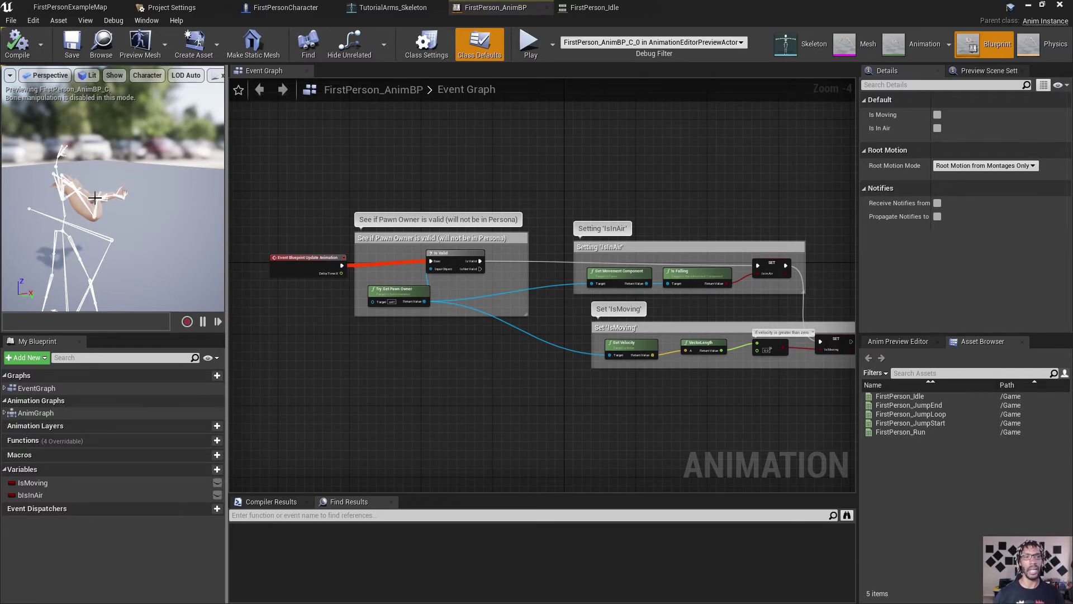
click(70, 7)
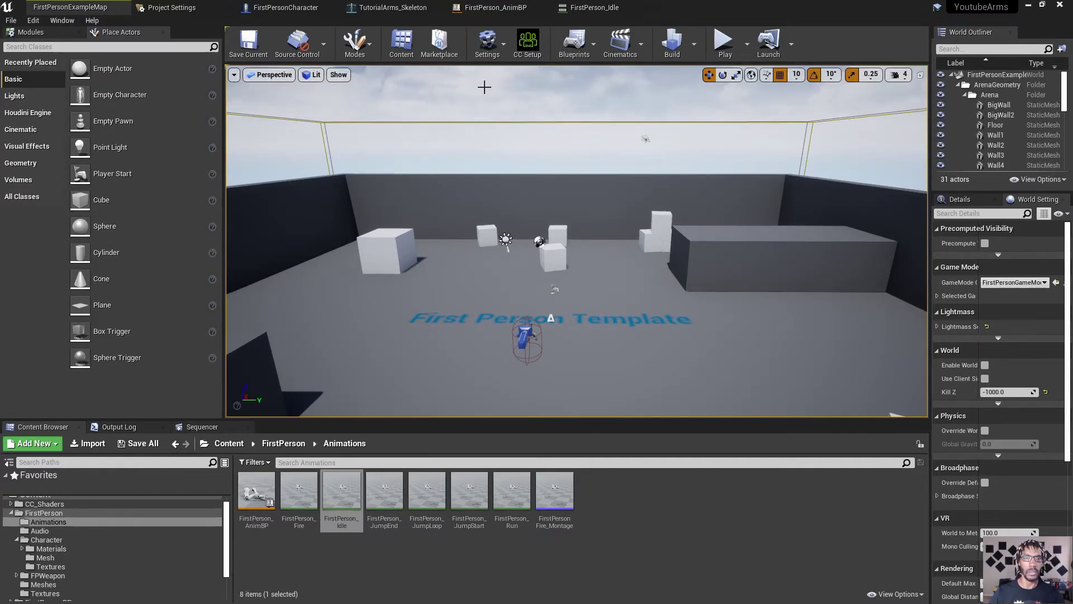
Select the first-person character in the level and take a brief look at its FirstPersonCharacter blueprint.
right_drag(496, 178, 598, 206)
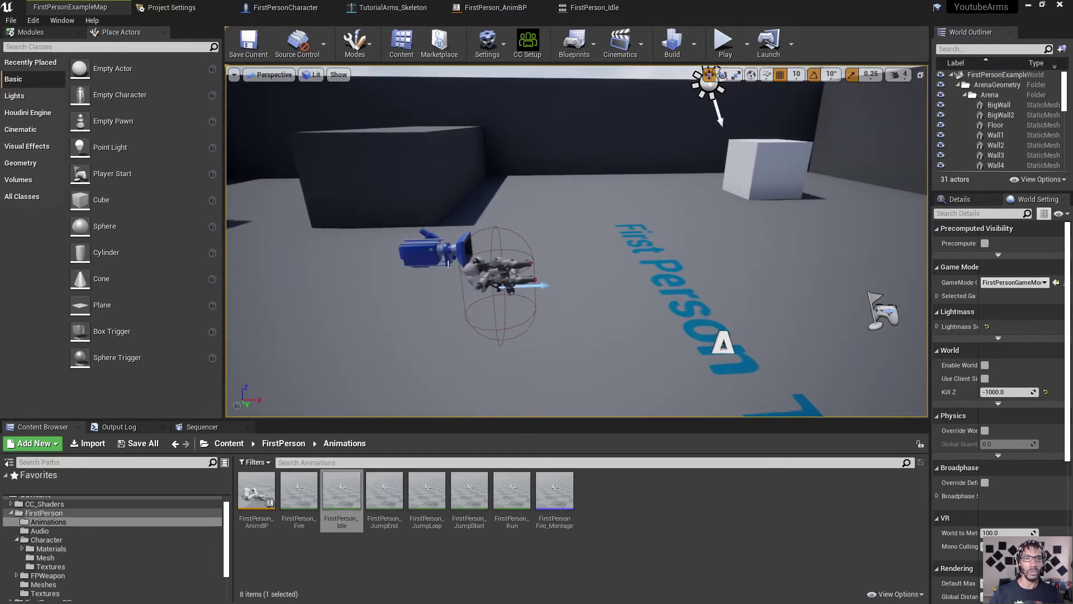
click(448, 262)
click(285, 7)
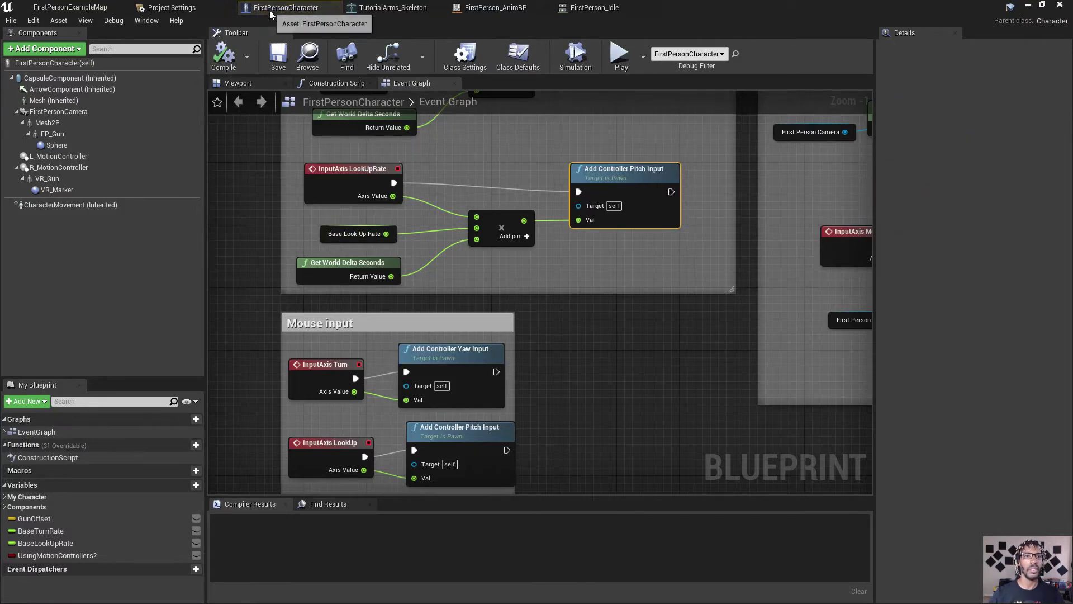
click(84, 8)
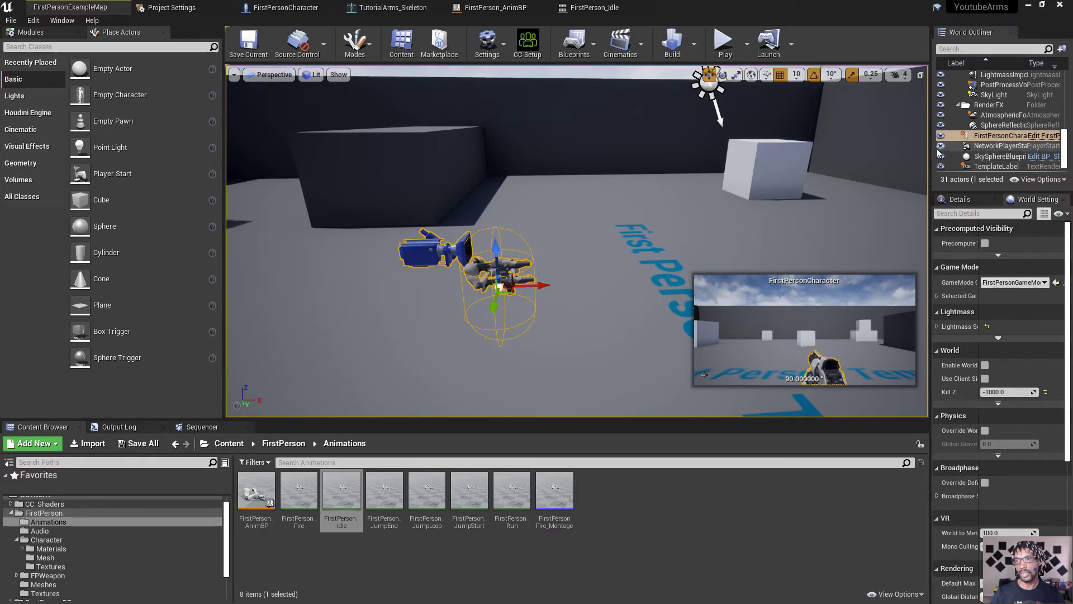
Widen the area holding the World Outliner and World Settings, and browse to the Blueprints folder inside FirstPersonBP.
drag(931, 152, 885, 151)
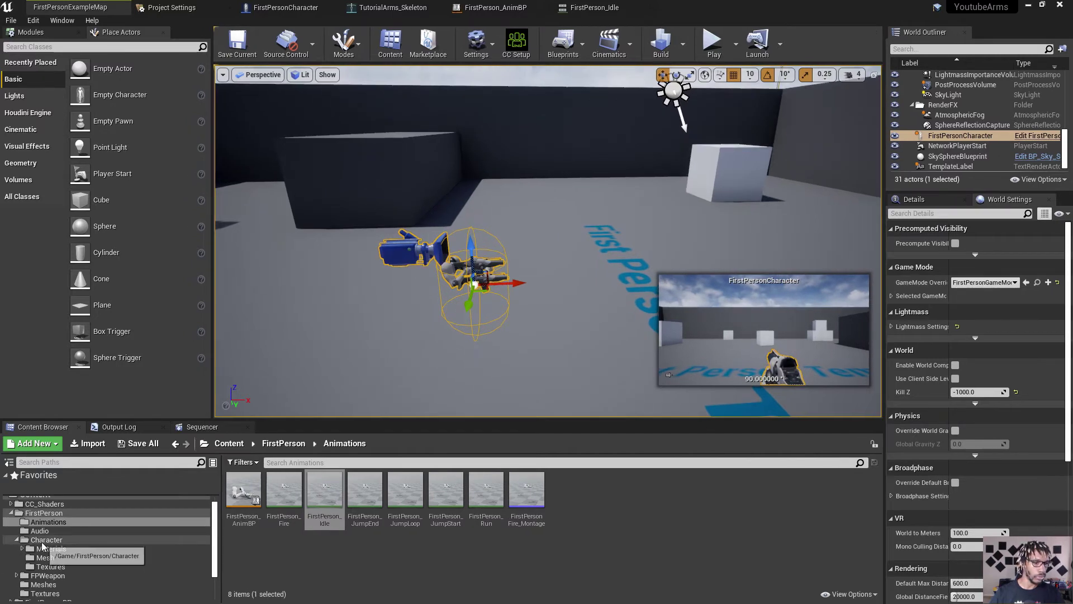
scroll(47, 553, down, 3)
click(50, 558)
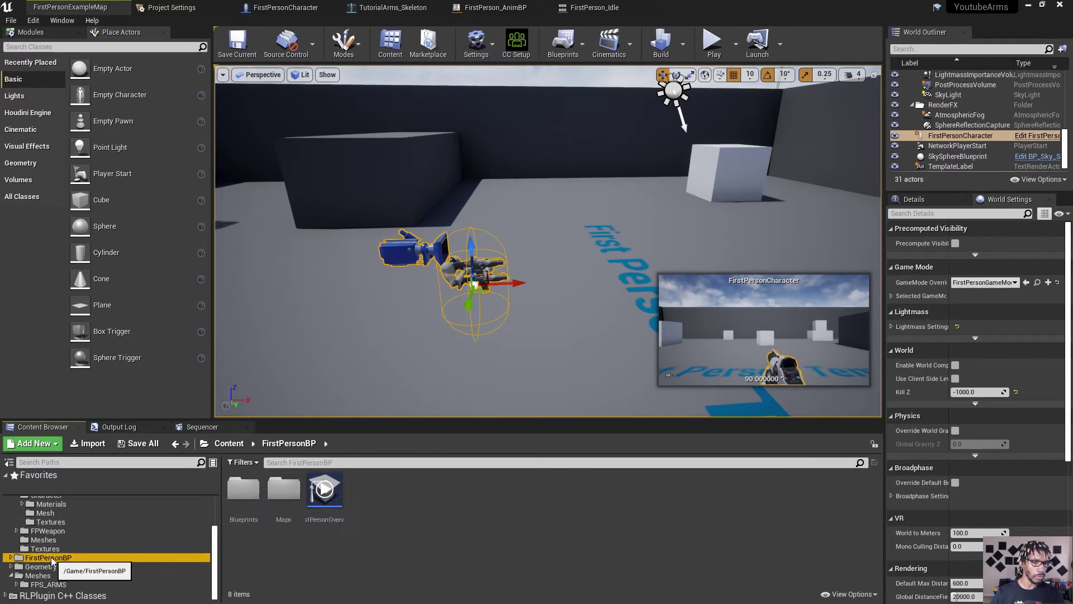
double_click(243, 489)
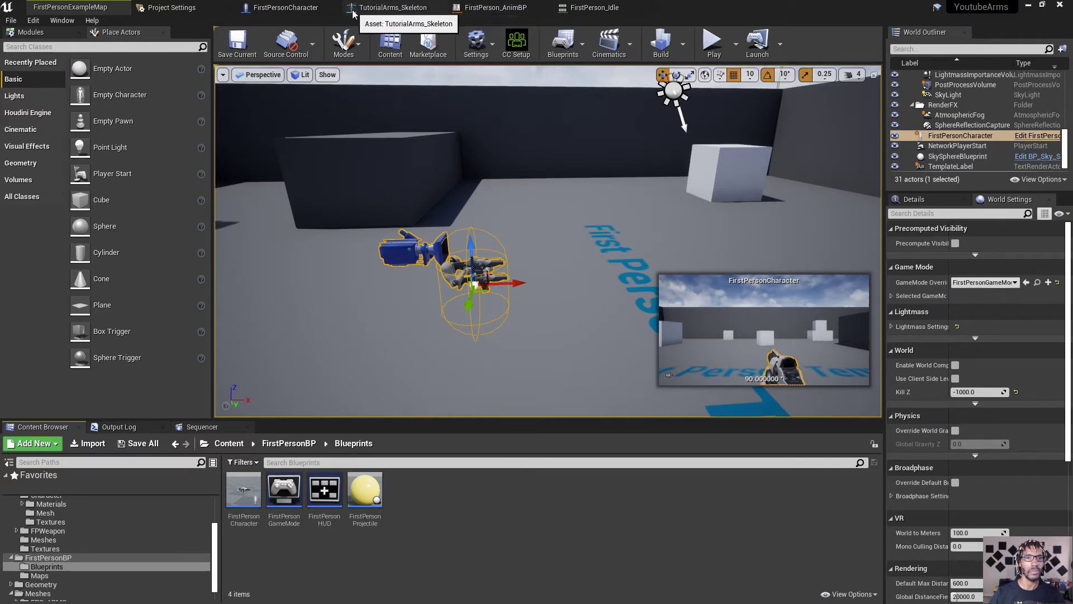
Examine the FirstPersonCharacter event graph, from the motion controller and input sections down to Spawn projectile.
click(265, 8)
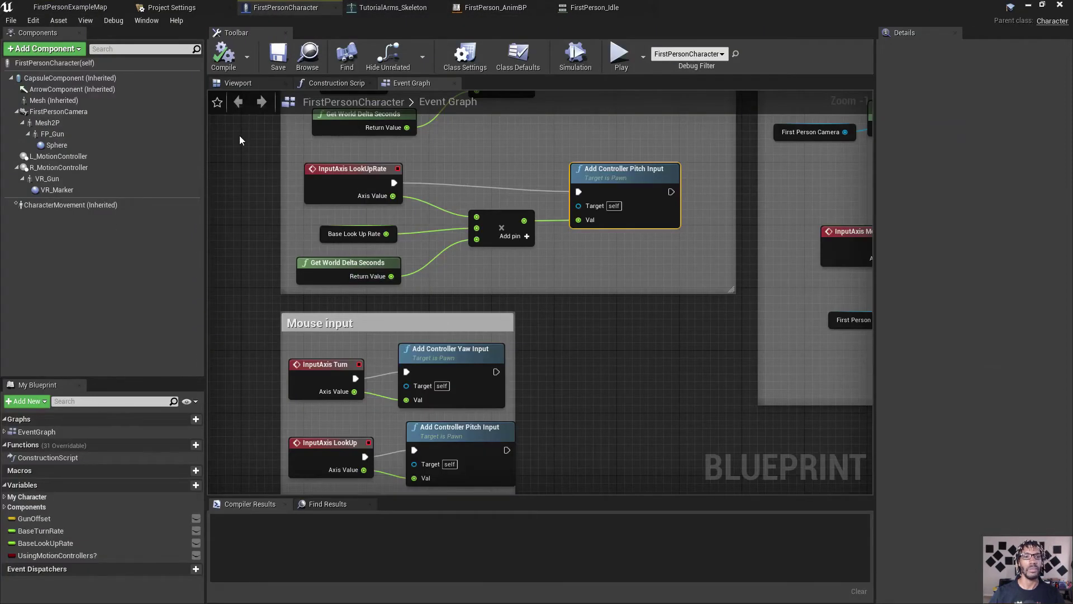
scroll(420, 228, down, 4)
scroll(420, 228, up, 5)
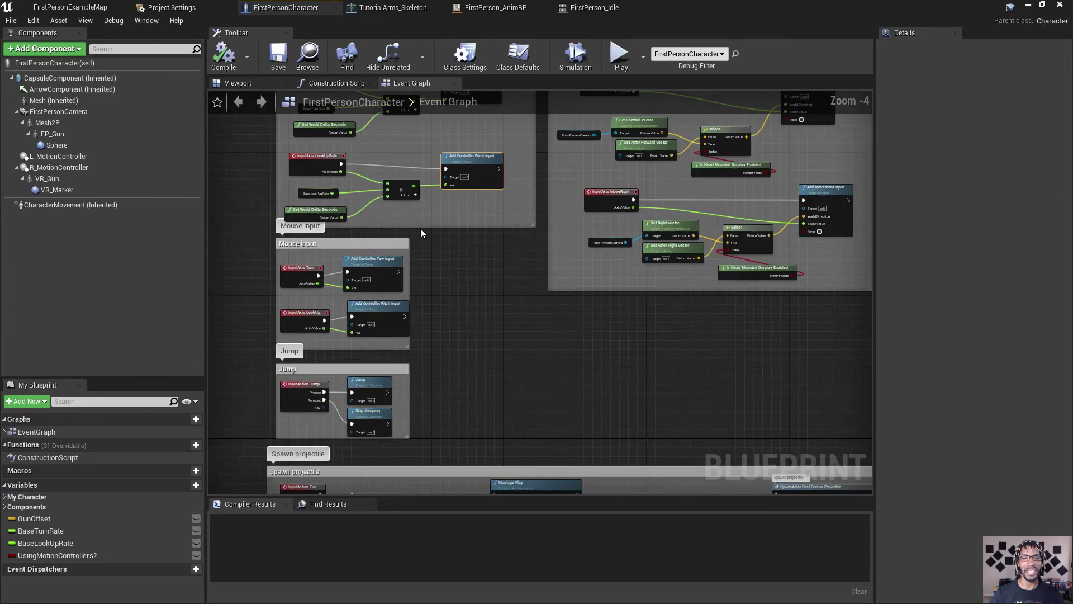
scroll(336, 448, down, 6)
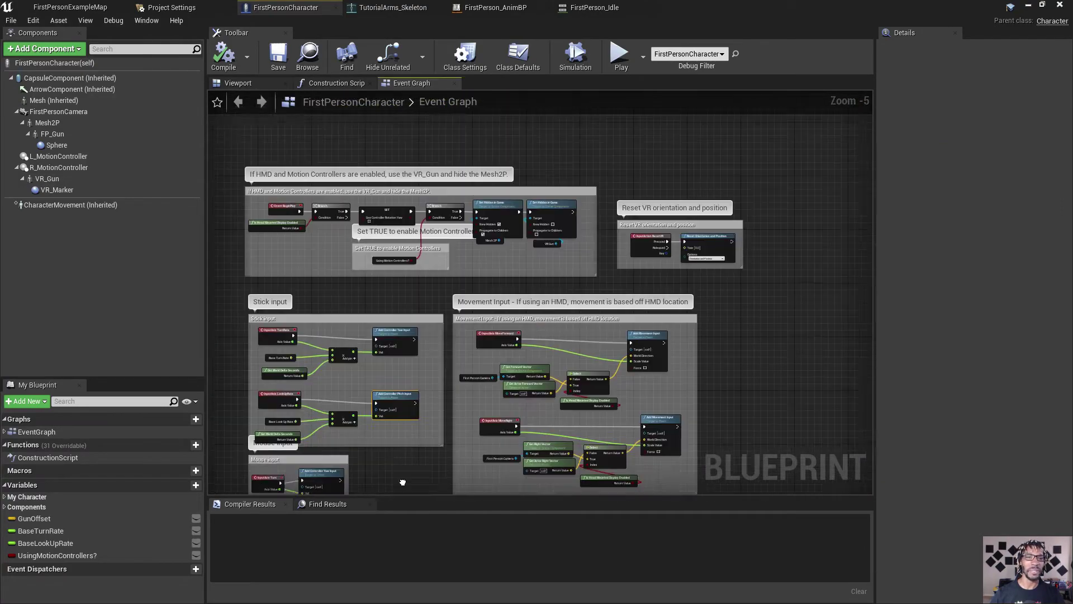
right_drag(400, 479, 377, 144)
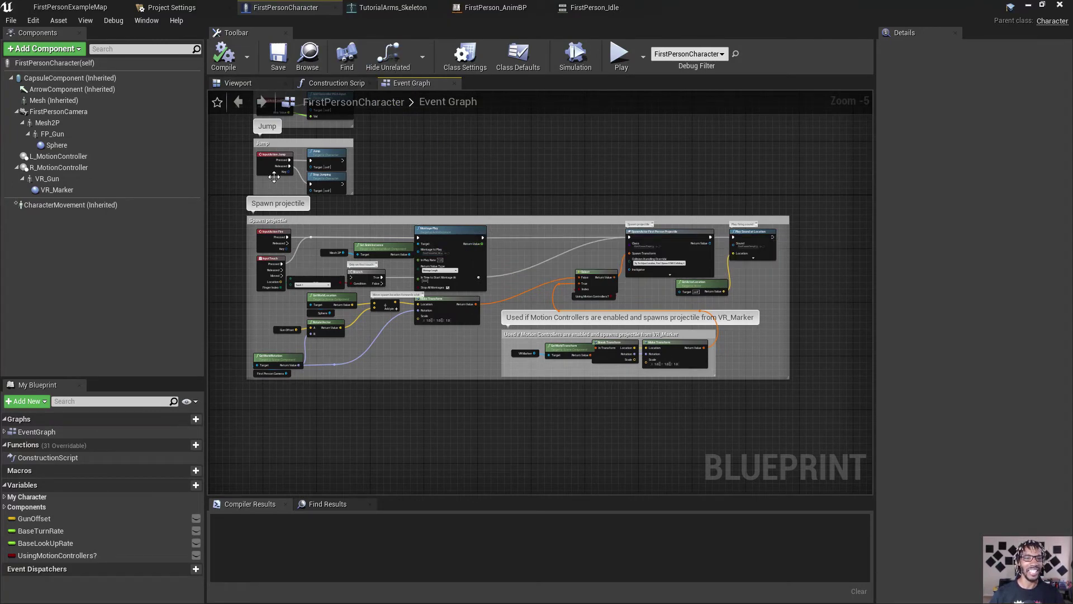
Set the skeletal mesh of the character's Mesh2P component to TutorialArms.
click(65, 102)
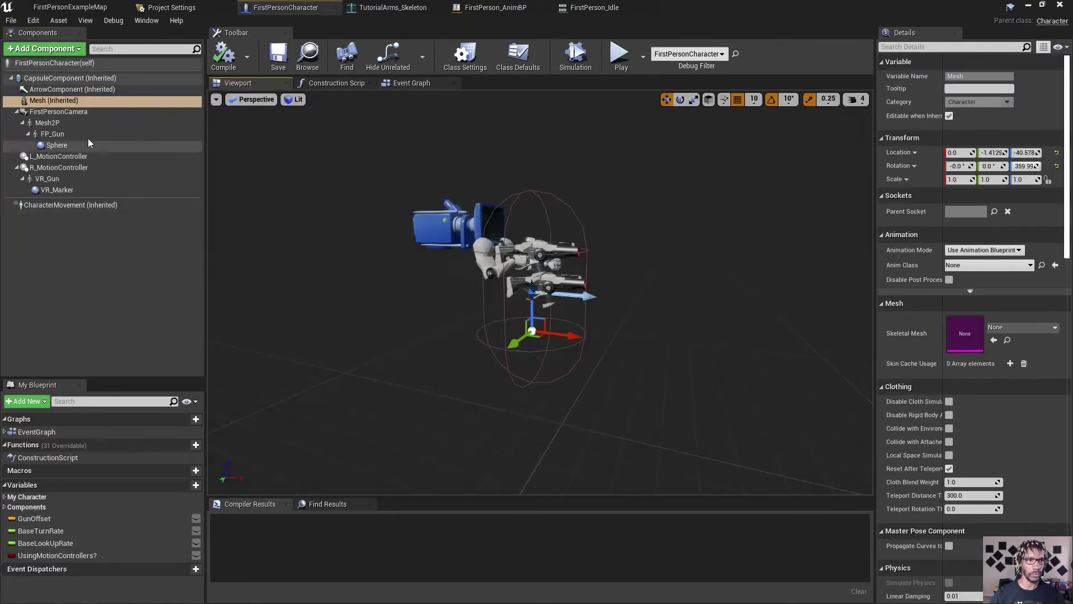
click(50, 123)
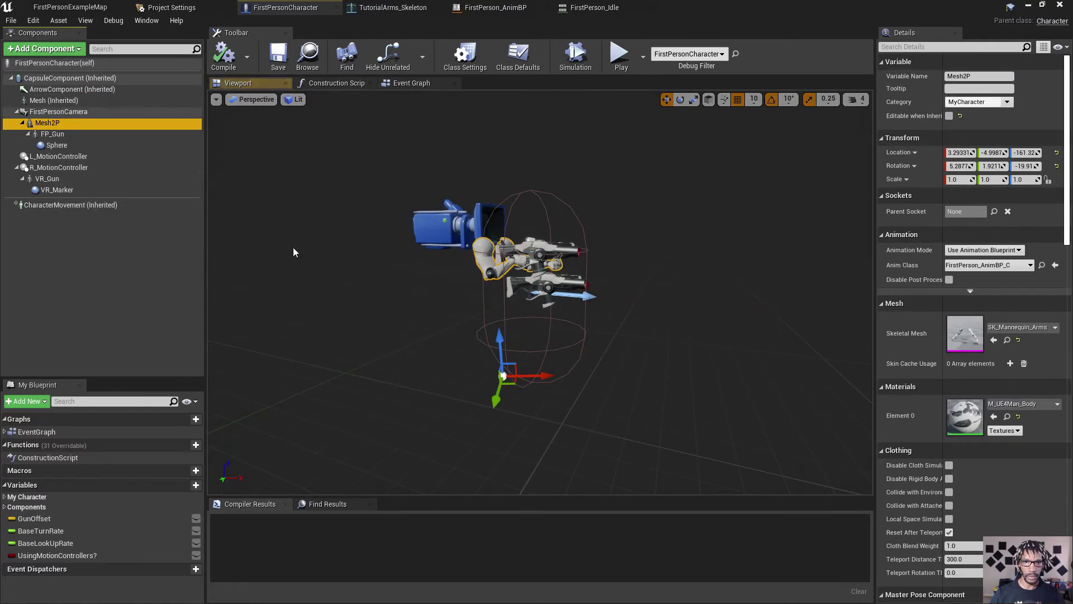
click(1023, 327)
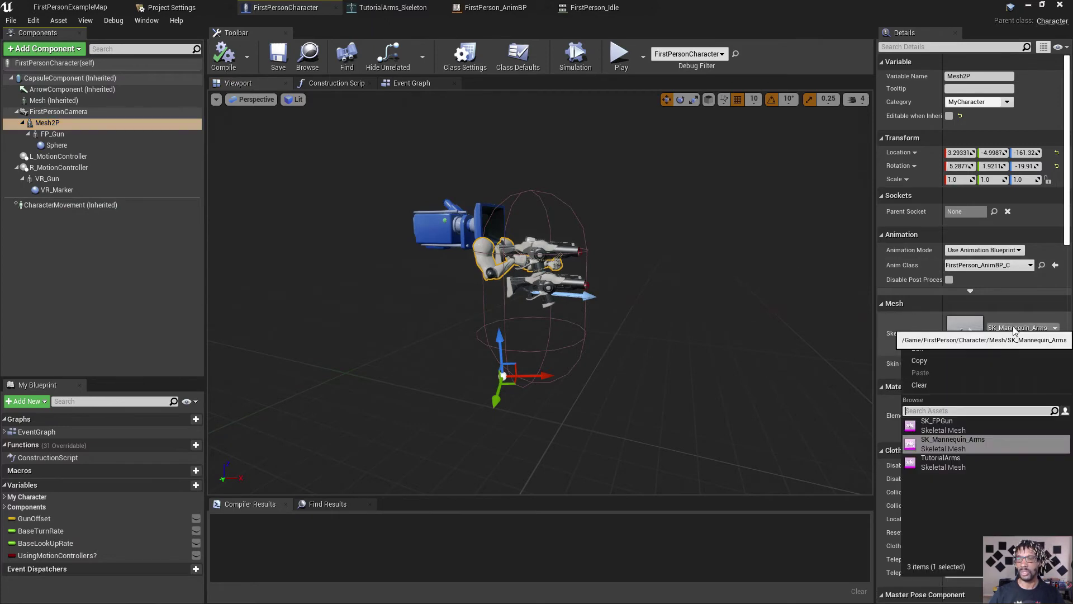
click(965, 457)
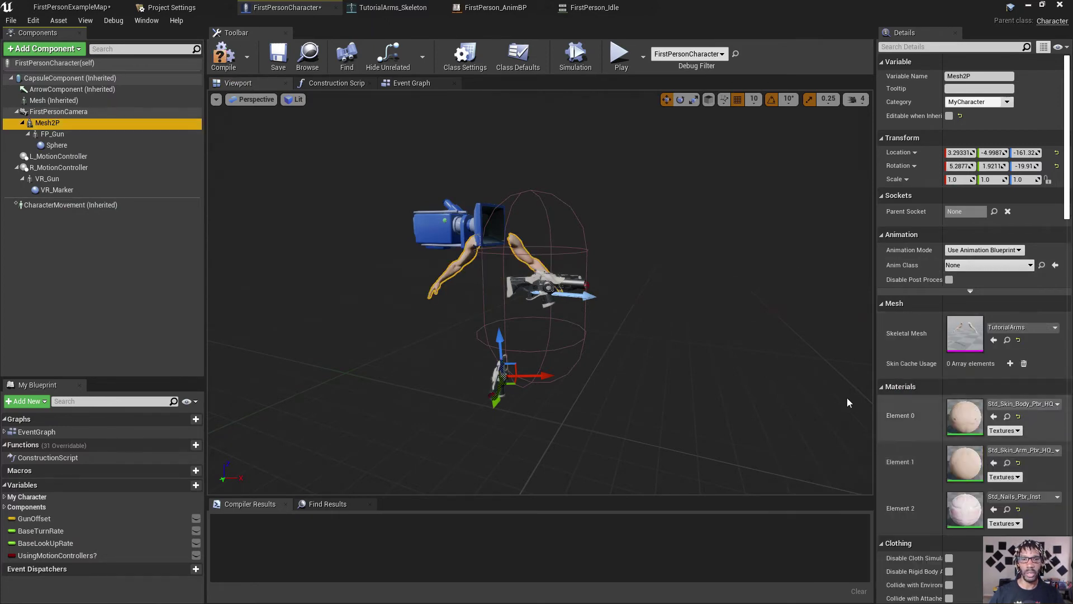
right_drag(606, 413, 555, 389)
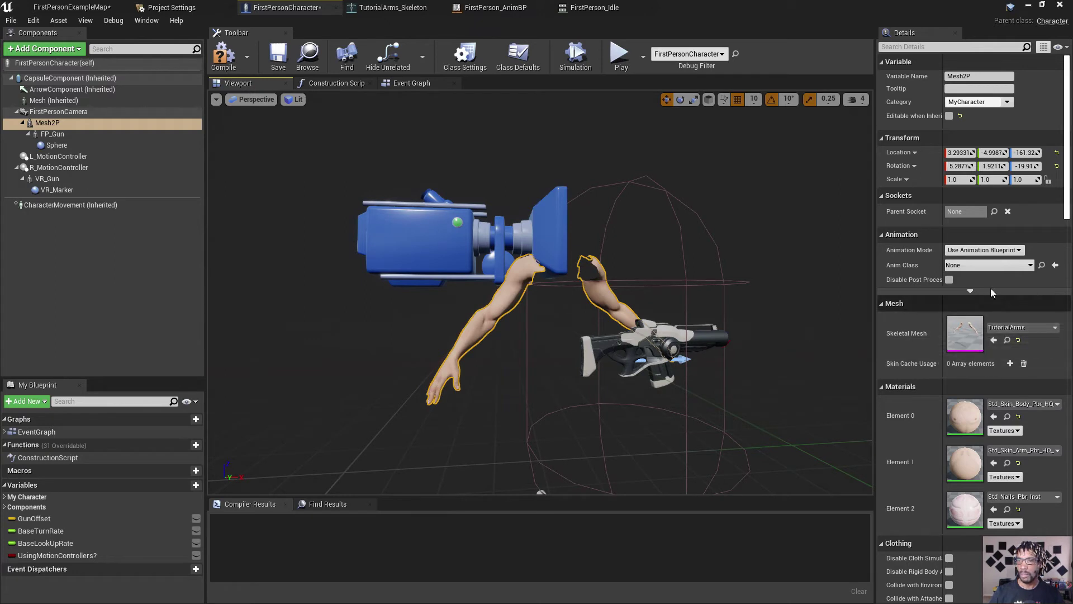
Check the anim classes available for Mesh2P, and compile the FirstPersonCharacter blueprint.
click(1003, 266)
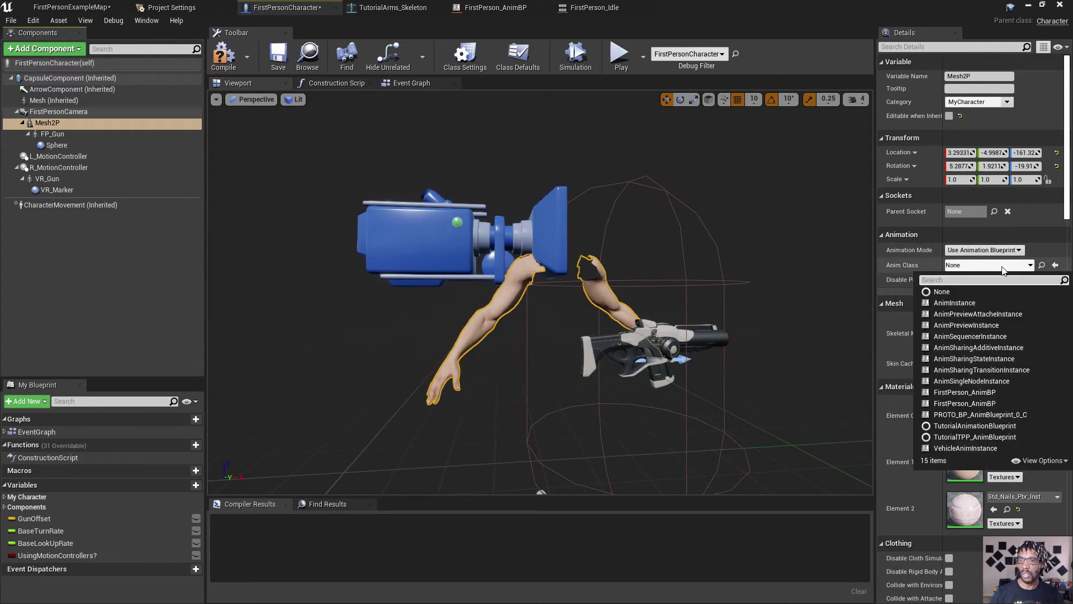
click(216, 60)
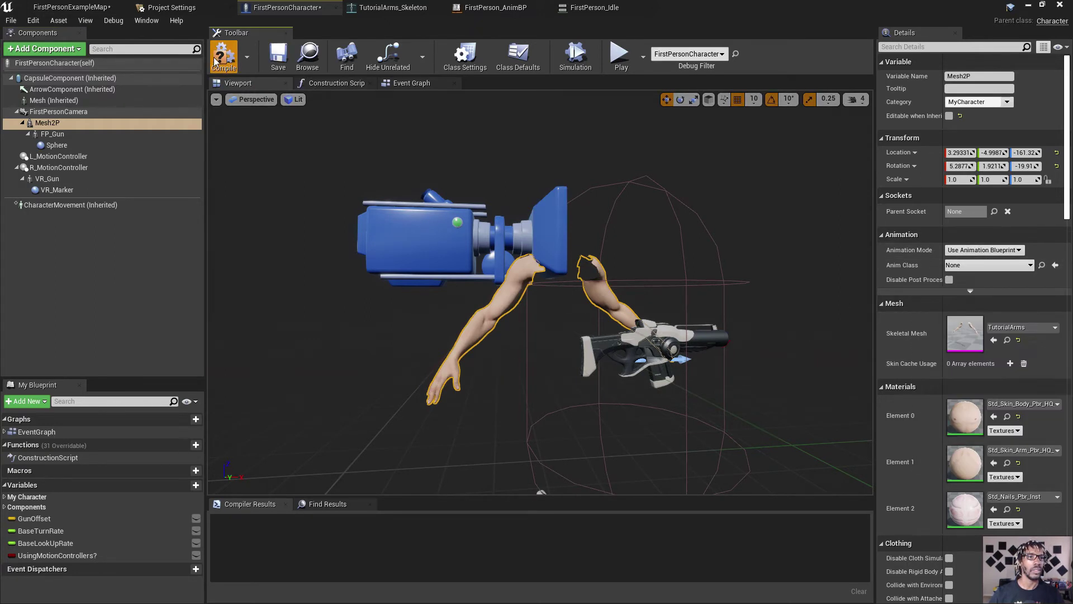
click(215, 61)
Rename the FirstPerson_AnimBP in the root Content folder as FirstPerson_AnimBP2.
click(71, 8)
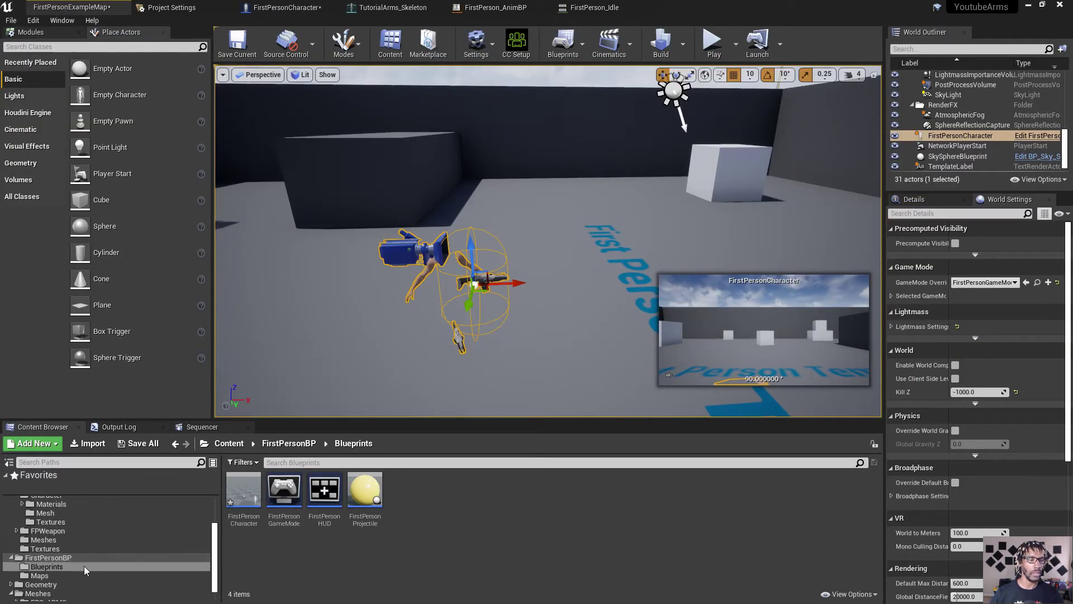
scroll(84, 565, down, 2)
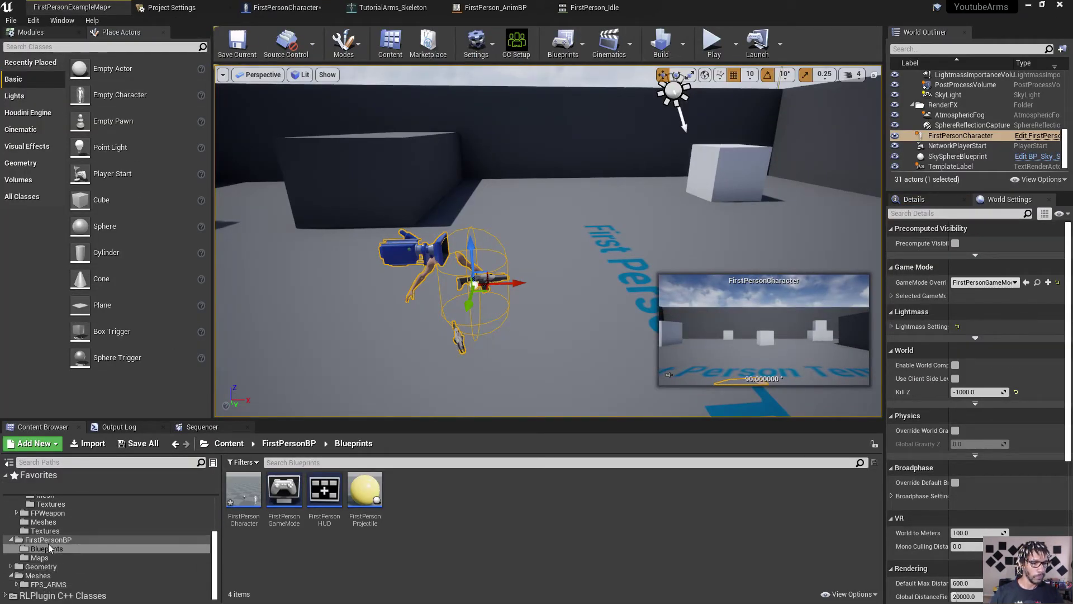
scroll(49, 534, up, 5)
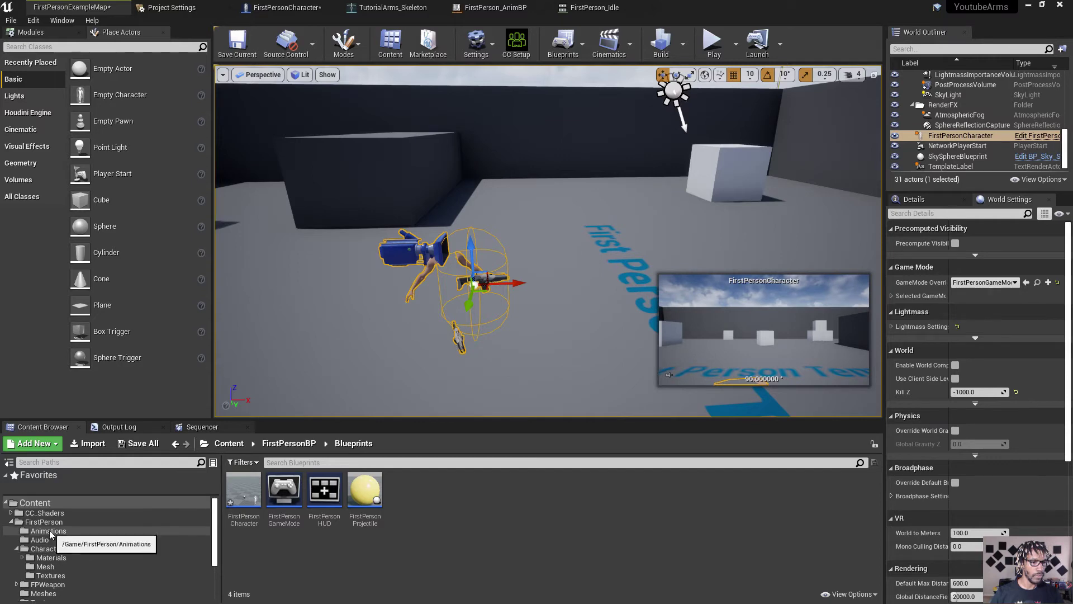
click(35, 503)
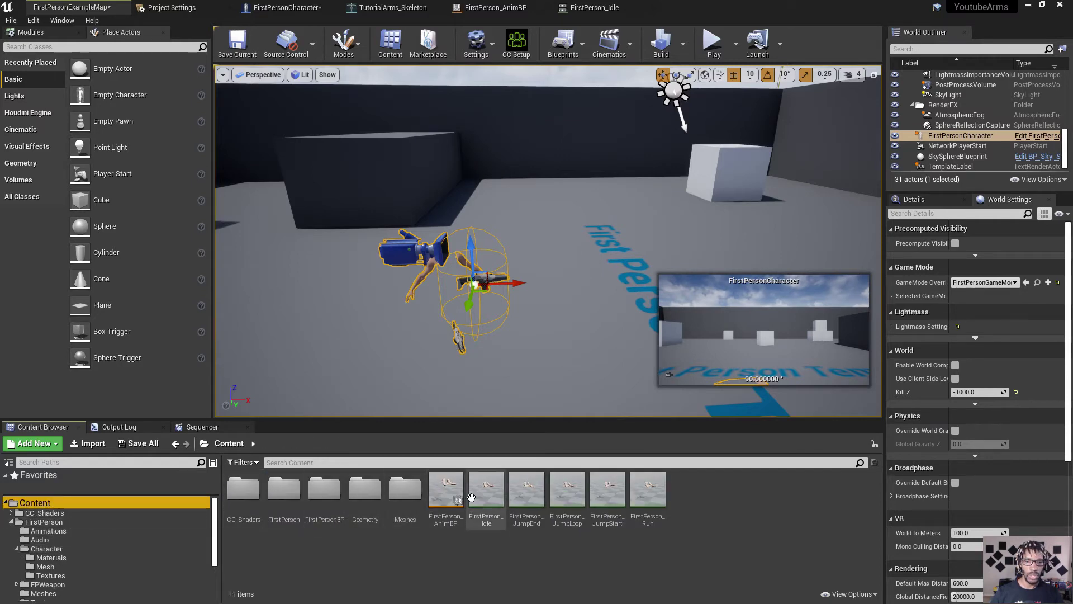
click(445, 490)
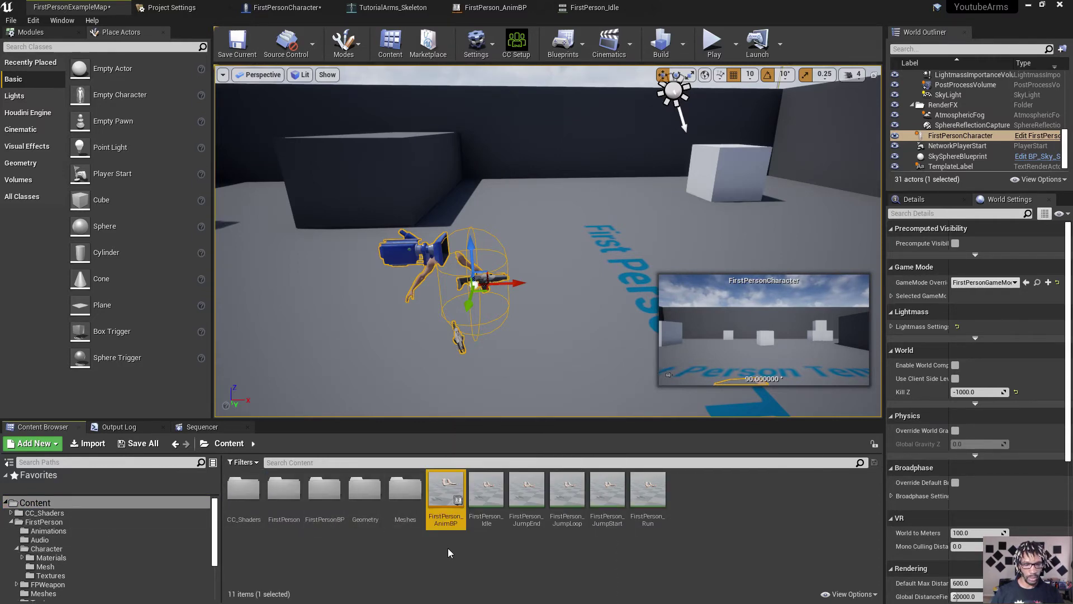
key(F2)
text(2)
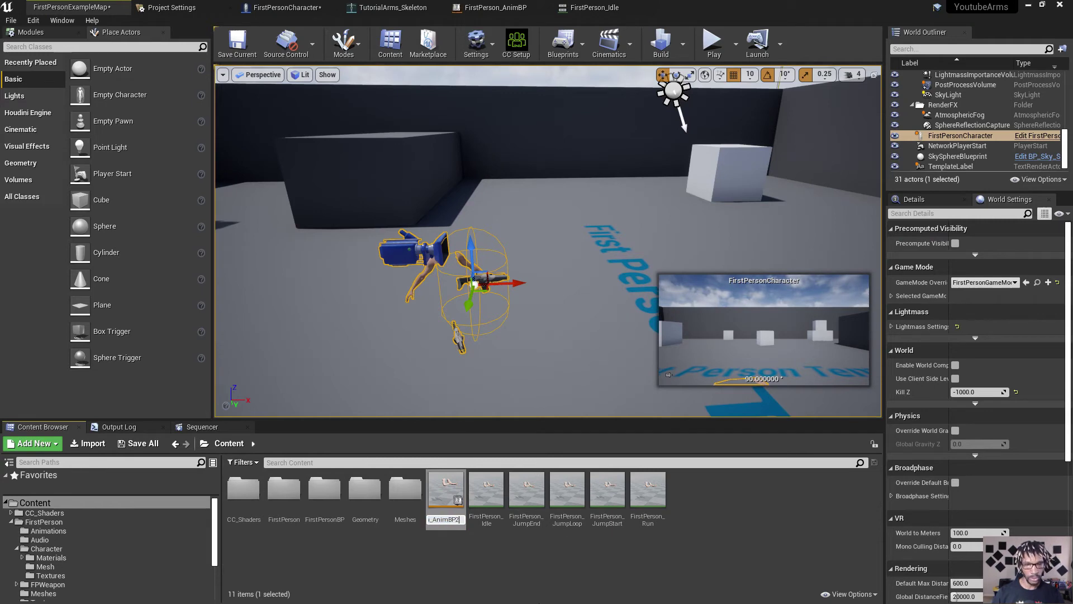
Assign FirstPerson_AnimBP2 as the anim class of Mesh2P in the FirstPersonCharacter blueprint.
click(285, 8)
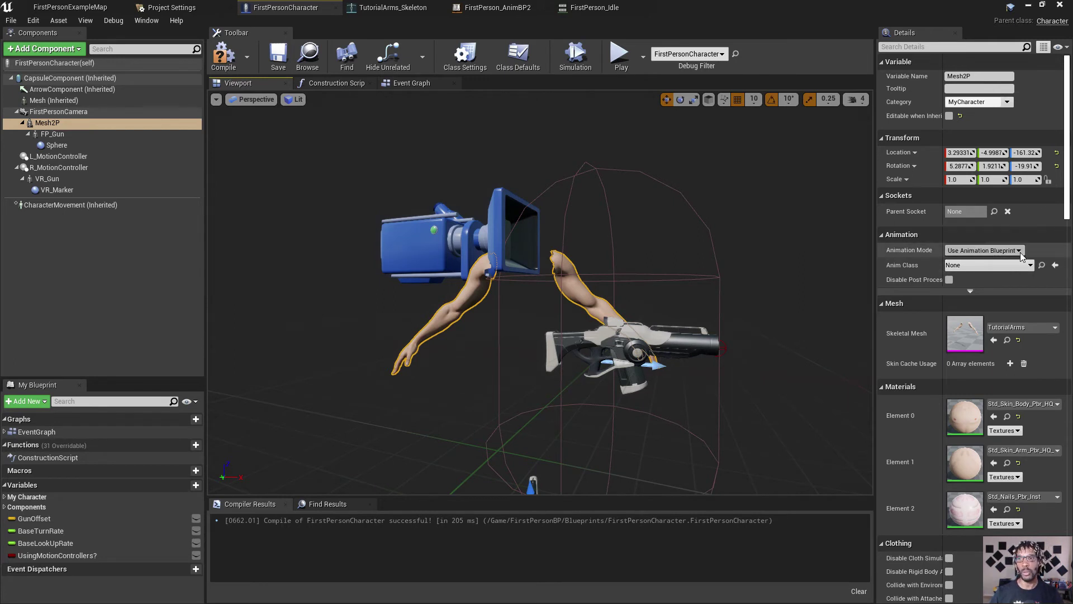
click(1026, 265)
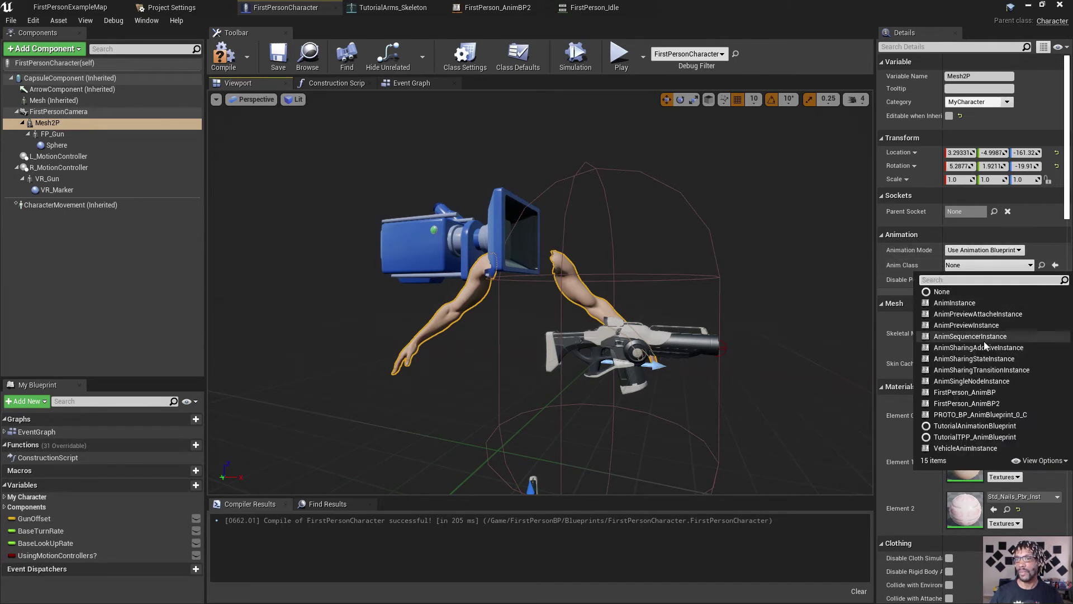
click(957, 403)
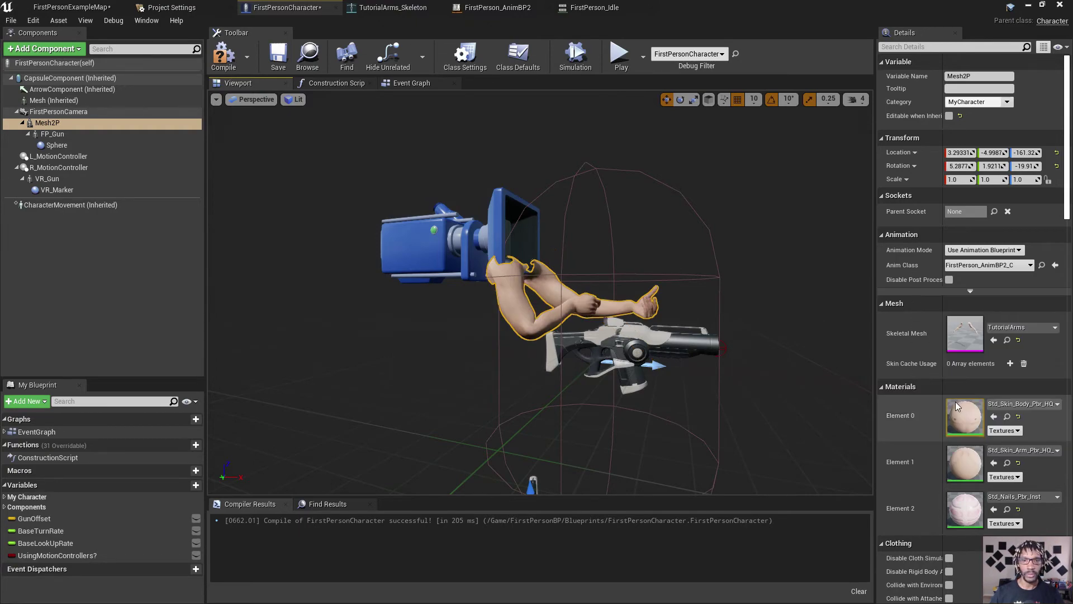
Inspect the posed arms up close and from several angles against the camera and gun.
key(f)
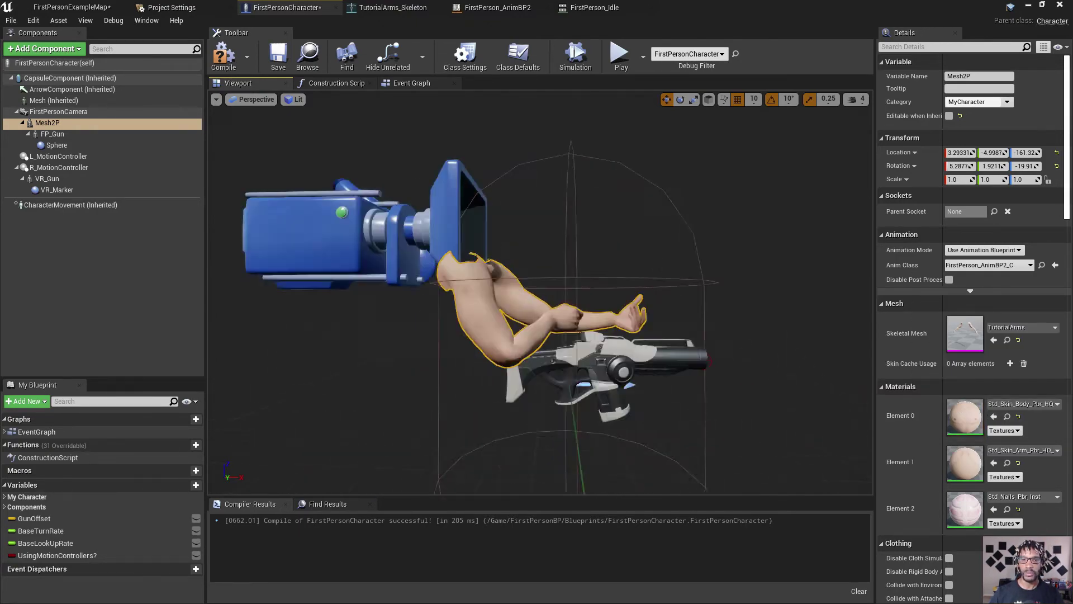
alt+drag(540, 292, 453, 295)
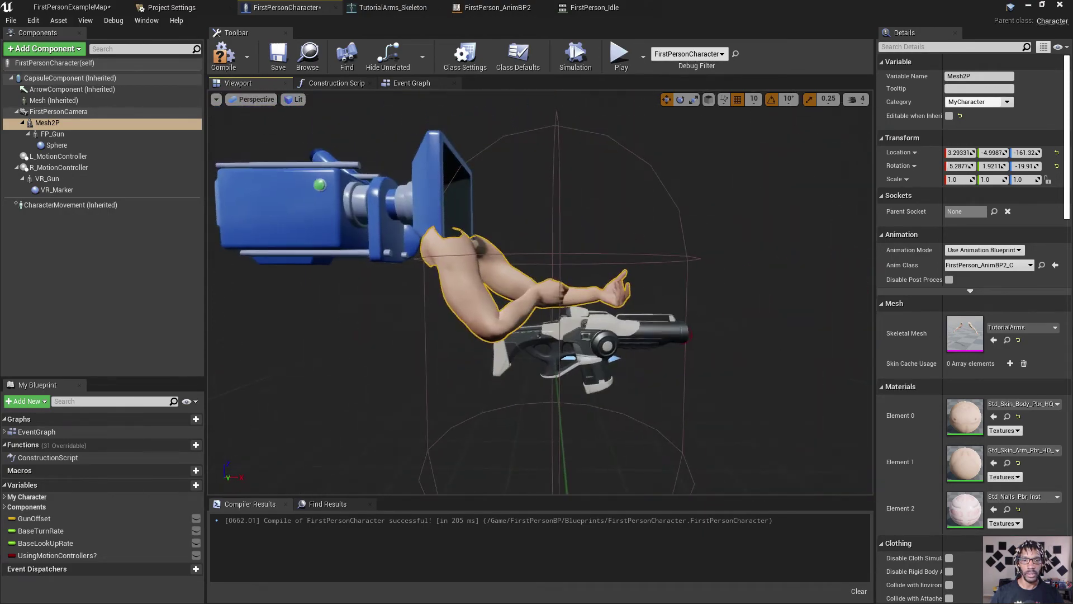
mouse_move(467, 311)
alt+right_down()
mouse_move(486, 301)
mouse_move(467, 312)
alt+right_up()
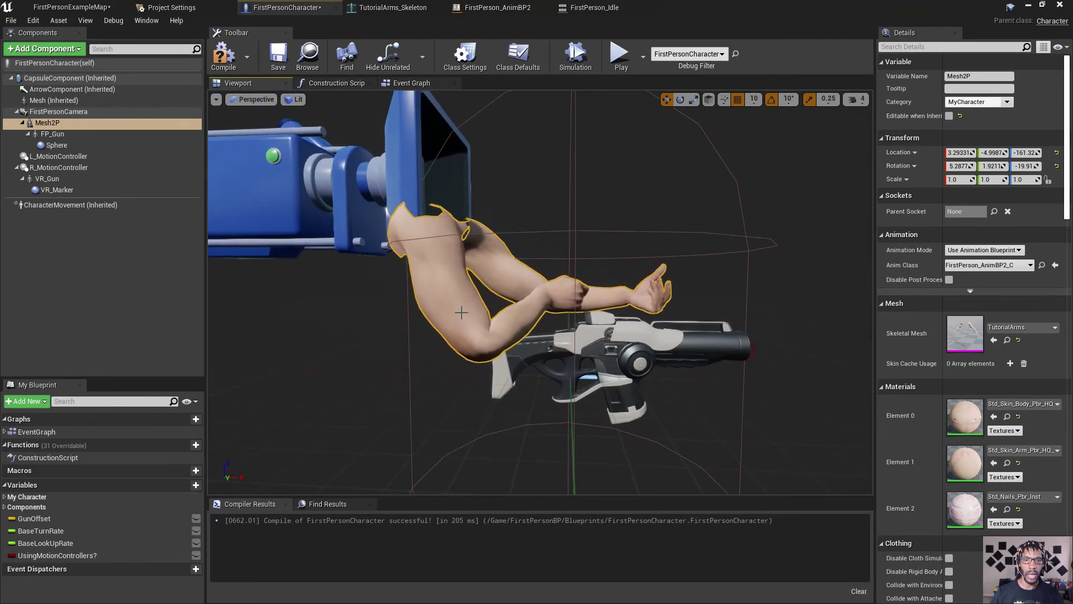
alt+drag(501, 330, 428, 339)
alt+right_drag(427, 340, 458, 325)
mouse_move(451, 356)
alt+mouse_down()
mouse_move(436, 352)
mouse_move(450, 356)
alt+mouse_up()
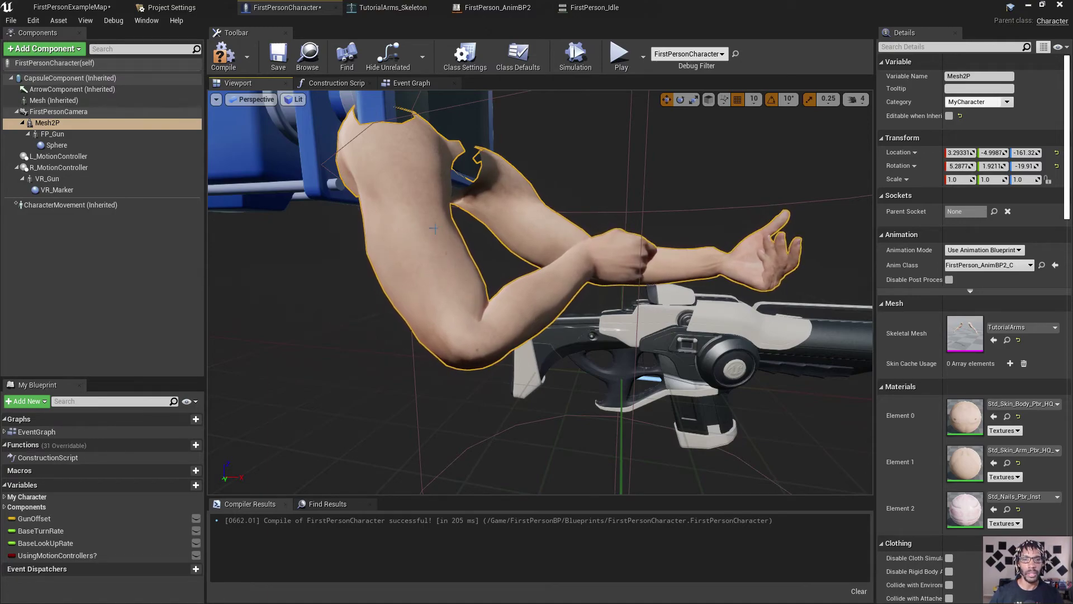
mouse_move(537, 280)
right_down()
mouse_move(324, 235)
mouse_move(516, 281)
right_up()
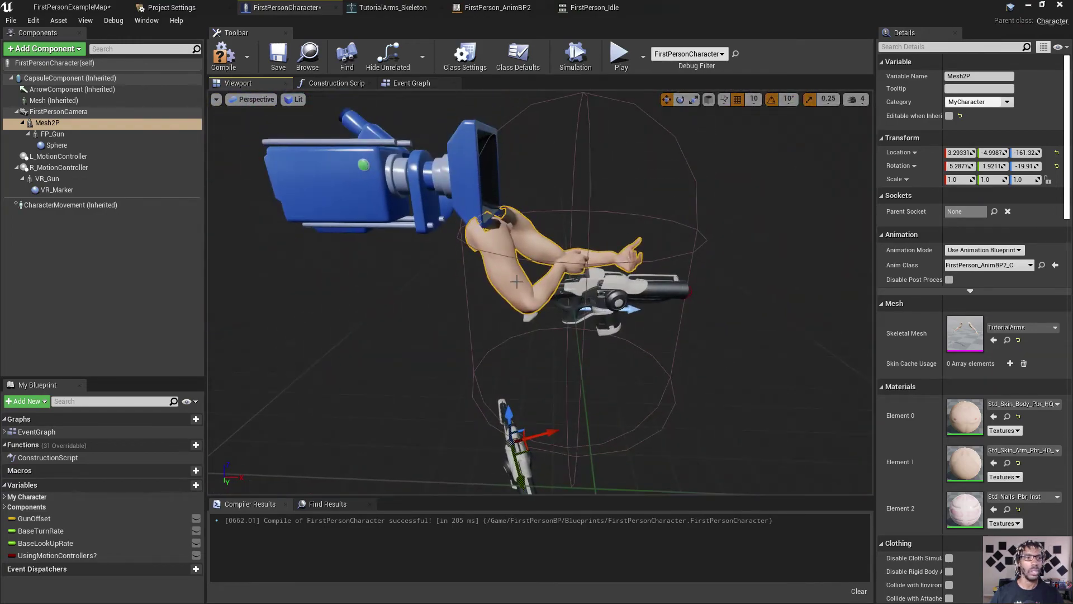
Set the FP_Gun component's parent socket to hand_rSocket, and collapse its child components.
click(68, 133)
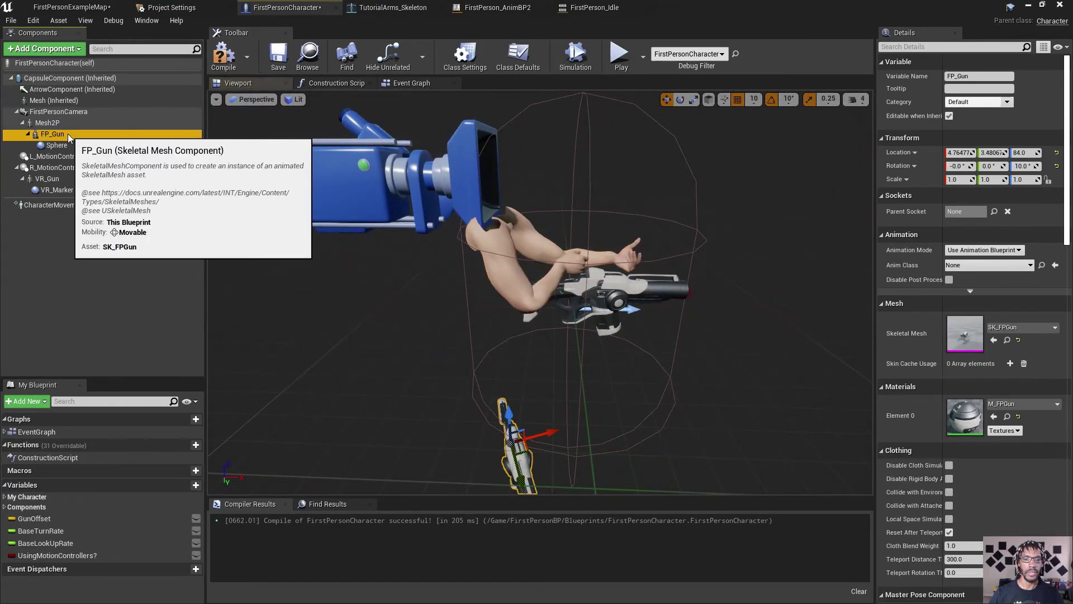
click(994, 212)
click(978, 246)
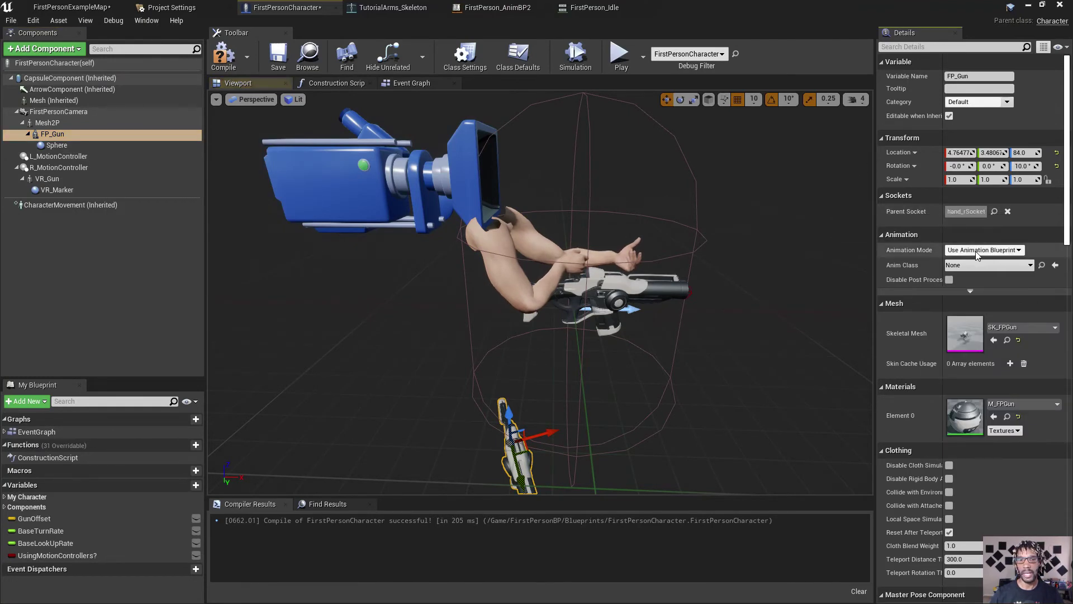
click(28, 134)
scroll(540, 291, down, 3)
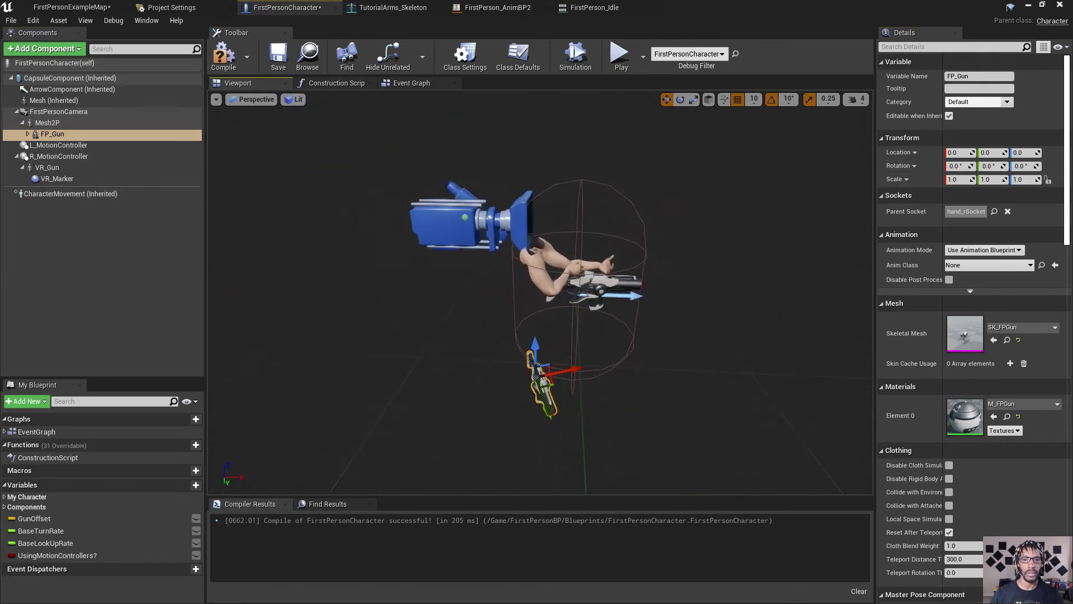
right_drag(540, 291, 561, 297)
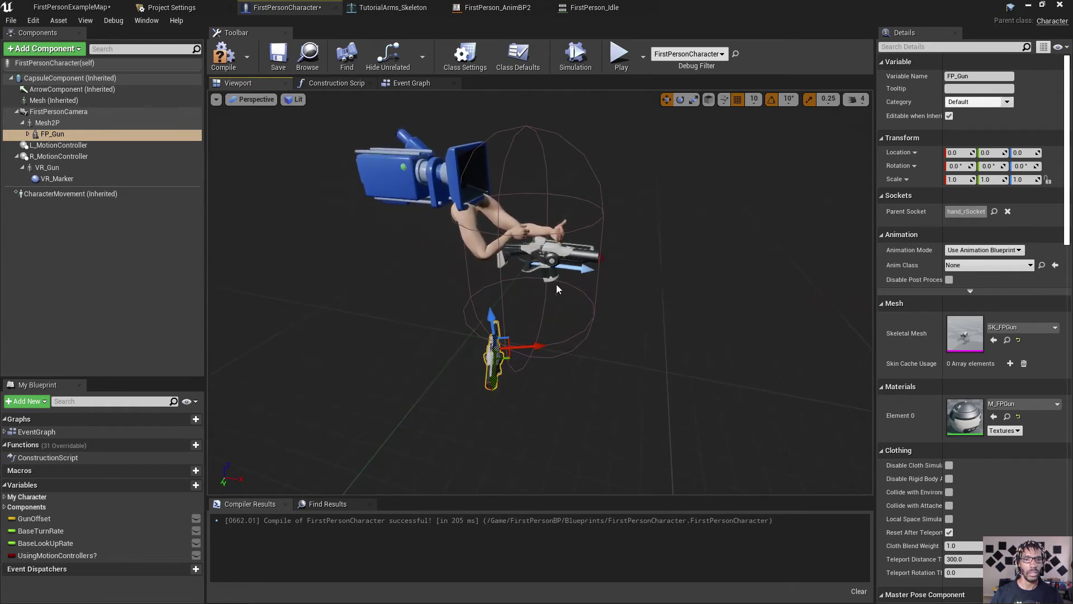
Try to fit FP_Gun to the hand by rotating it about -10° on Z and moving it to Z 2970, compiling each change.
click(570, 267)
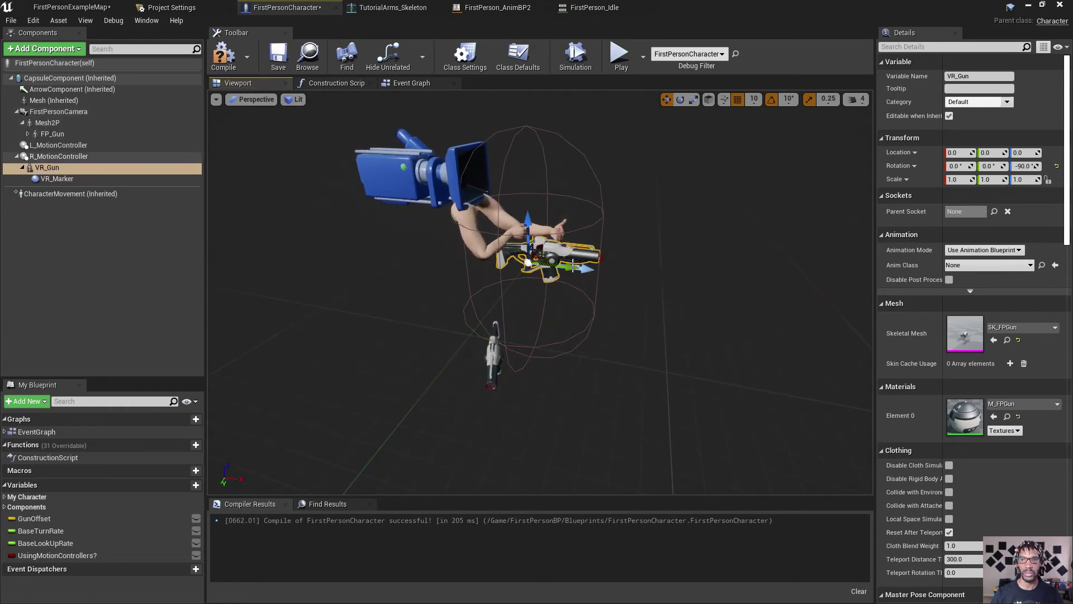
click(508, 356)
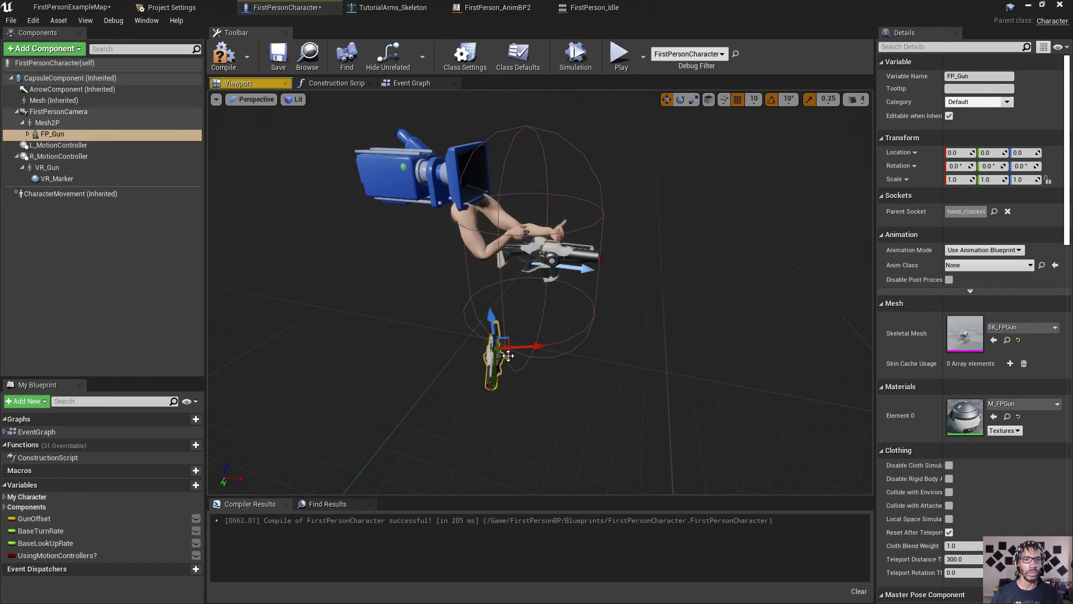
key(e)
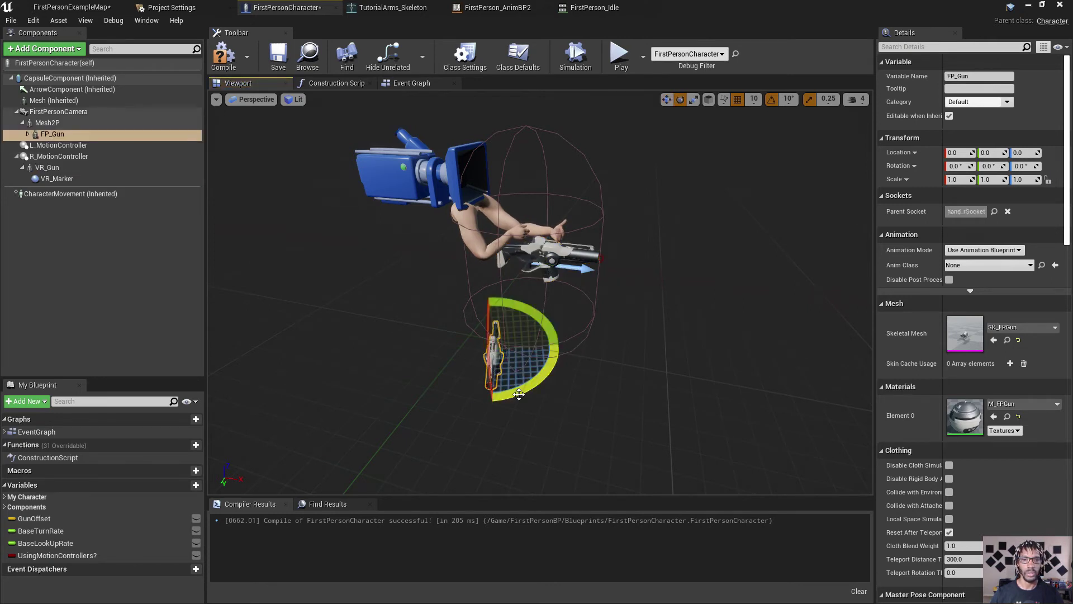
mouse_move(519, 394)
mouse_down()
mouse_move(550, 380)
mouse_move(524, 392)
mouse_up()
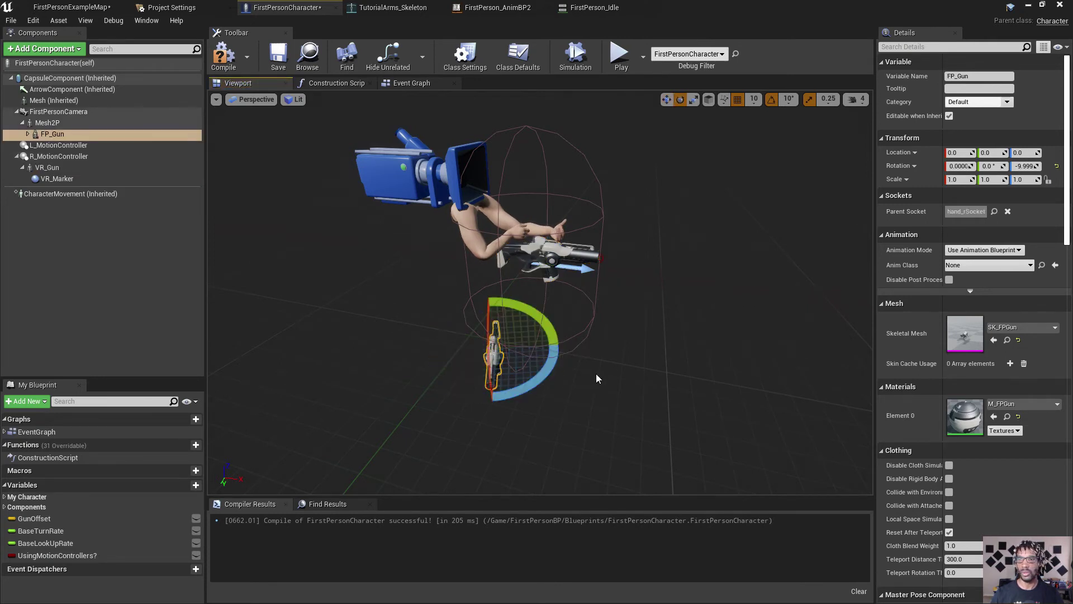
click(223, 56)
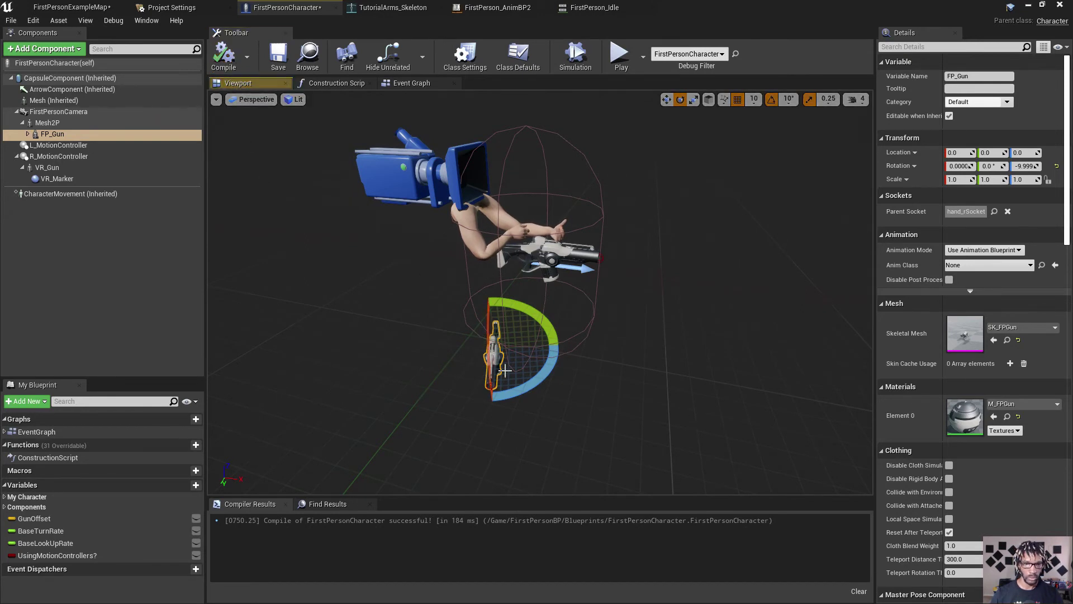
key(w)
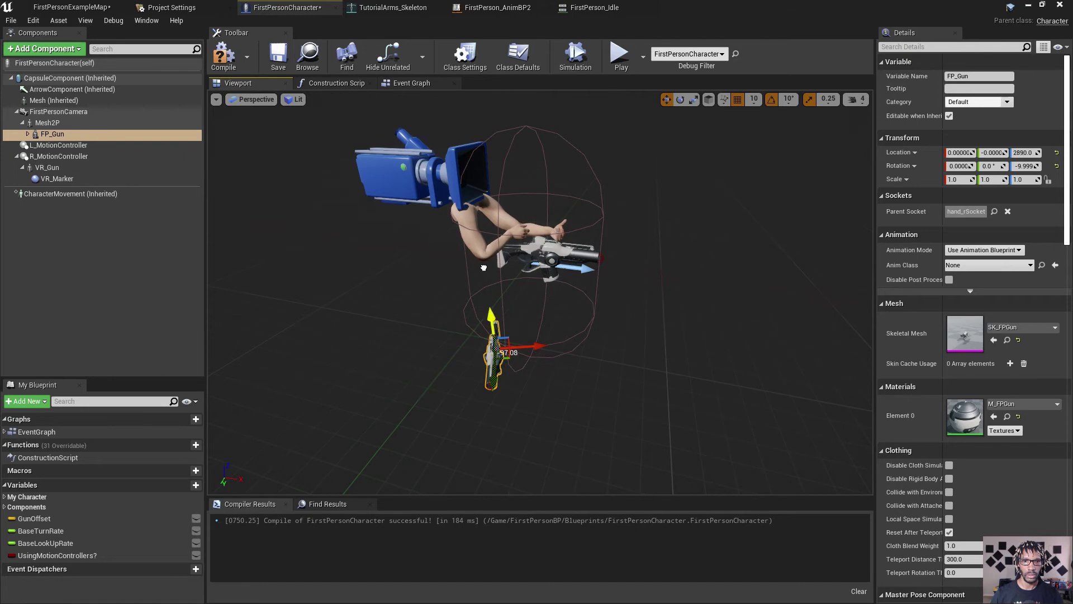
click(224, 54)
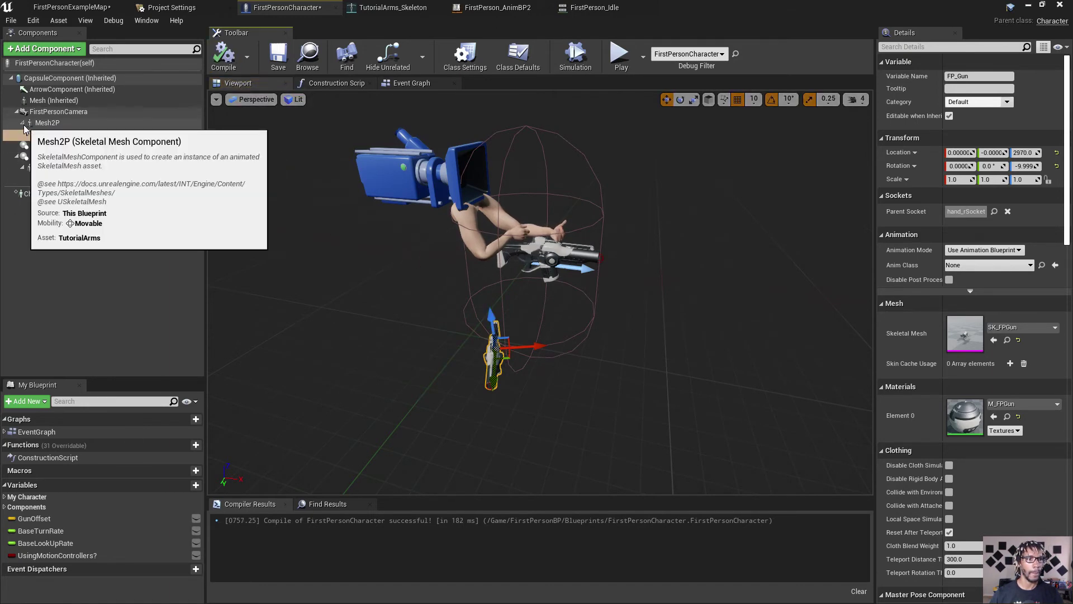
Delete the FP_Gun component from under Mesh2P.
click(34, 136)
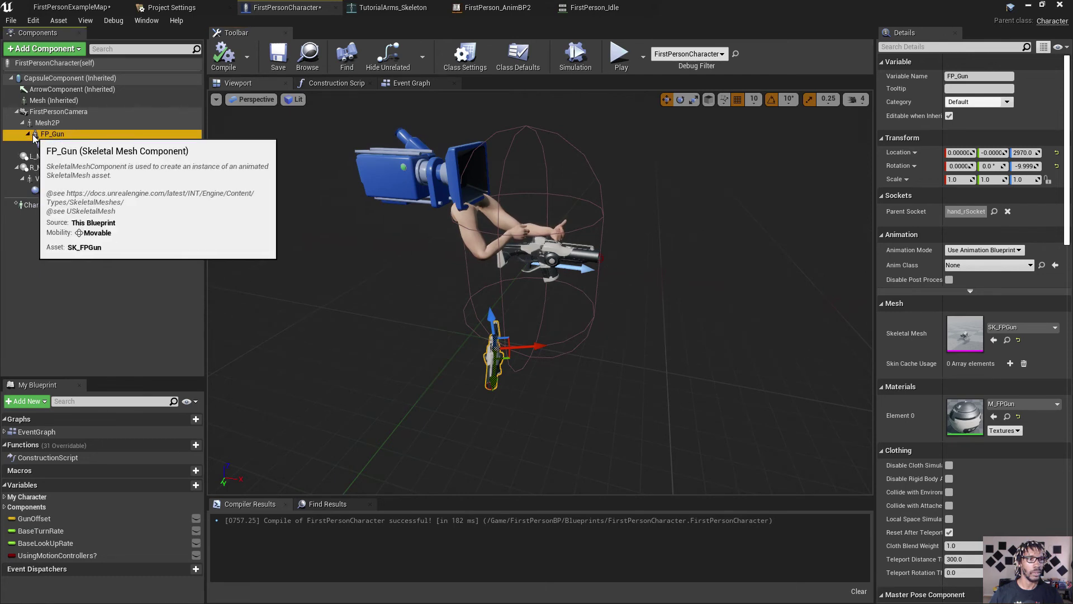
right_click(49, 135)
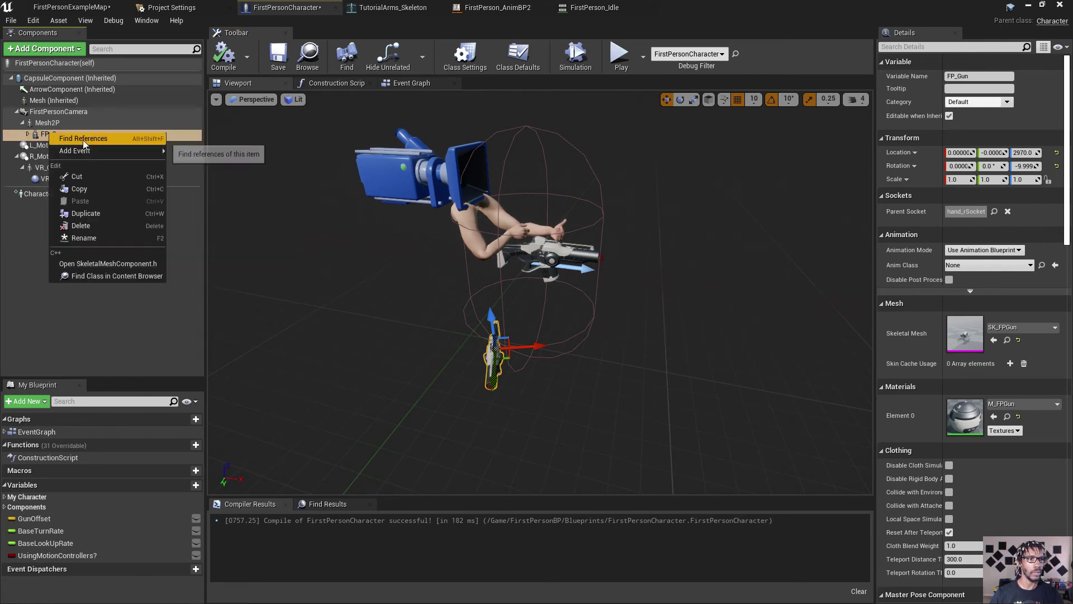
click(92, 225)
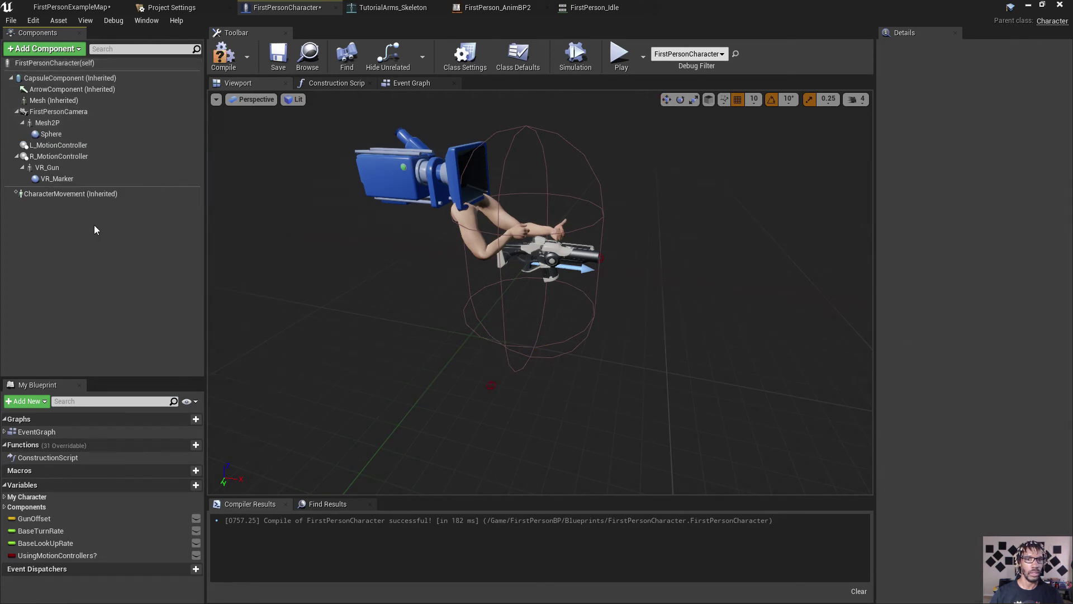
Add a skeletal mesh component named Gun and assign SK_FPGun as its mesh.
click(39, 49)
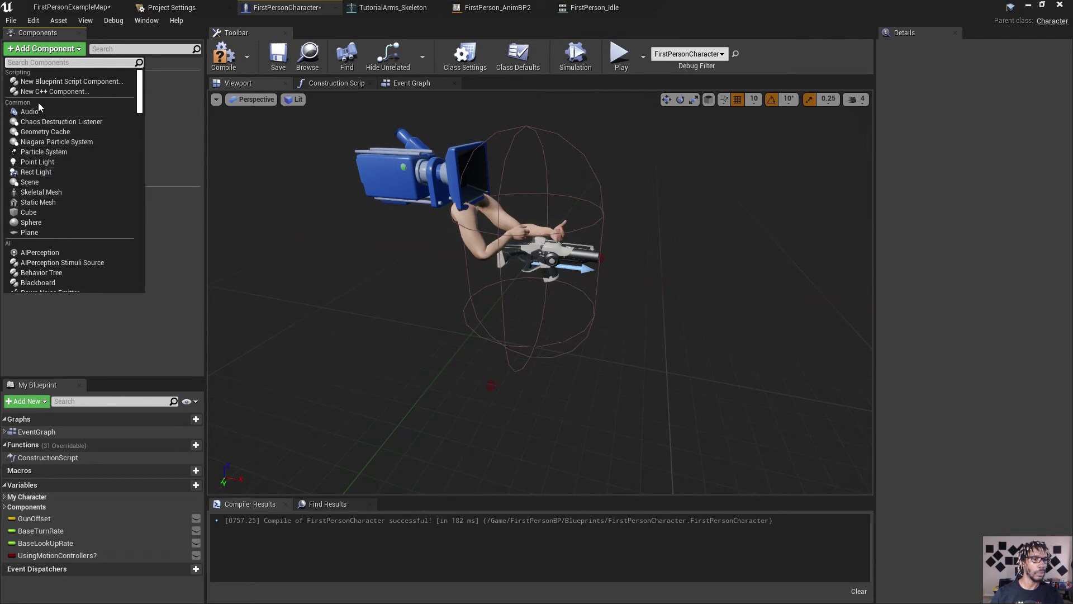
text(ske)
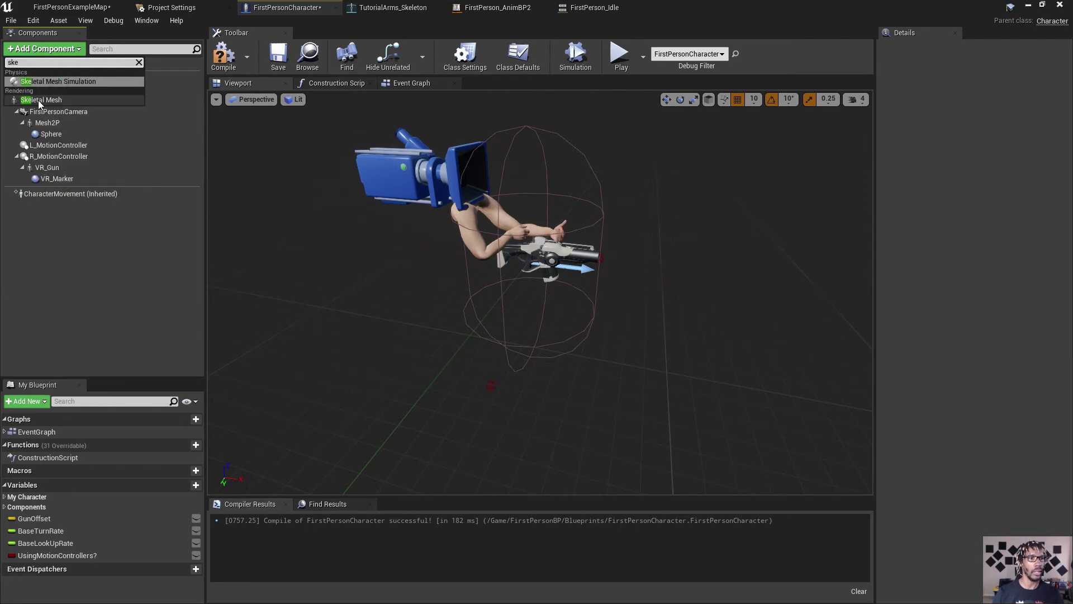
click(39, 100)
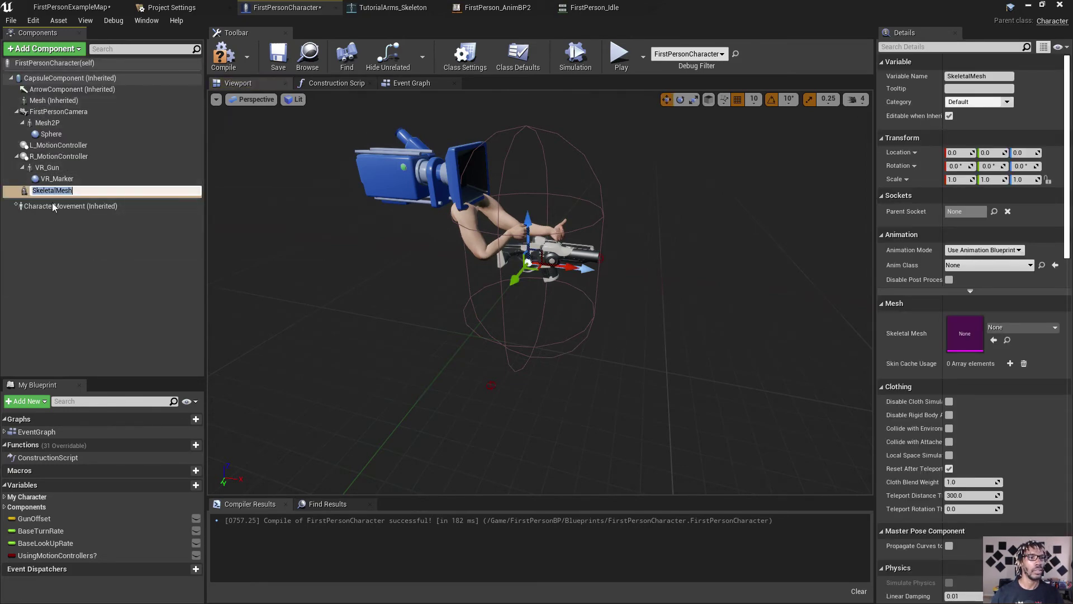
text(Gun)
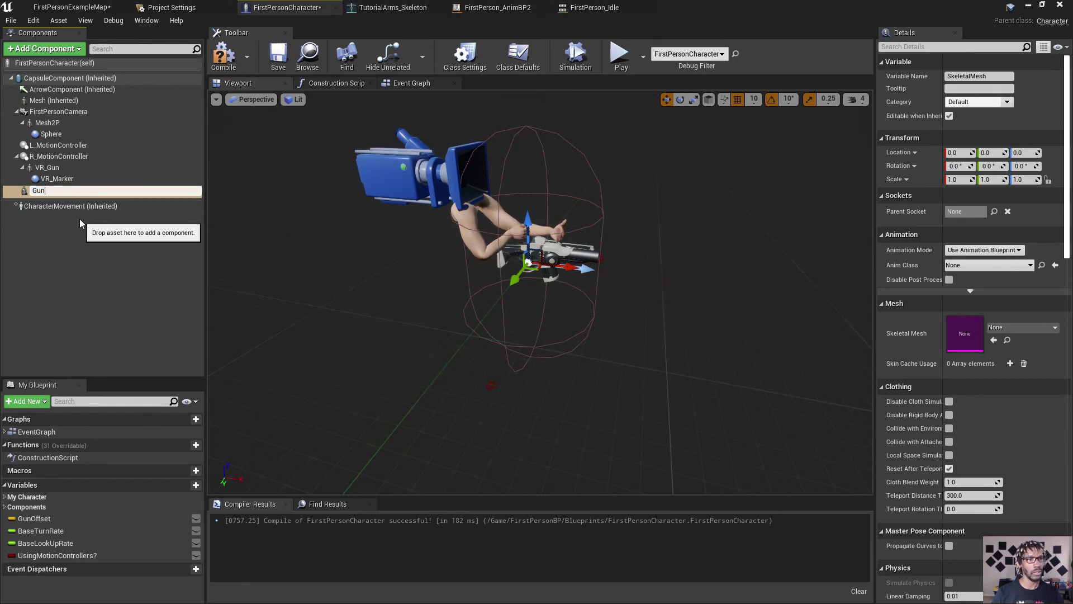
key(Return)
click(1022, 327)
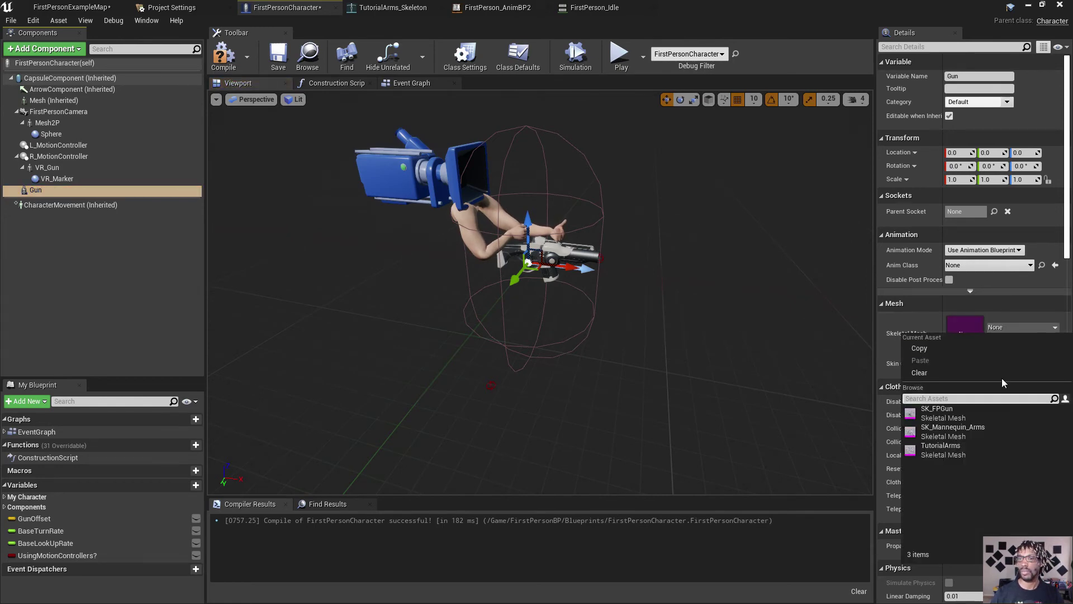
click(970, 418)
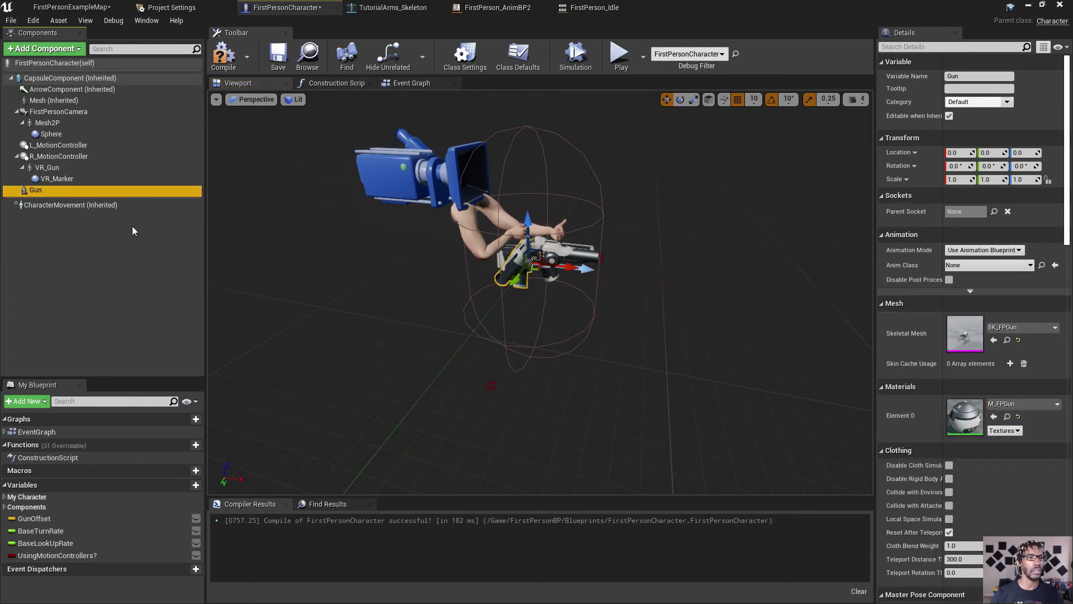
Nest the Gun component under Mesh2P and set its parent socket to hand_rSocket.
drag(36, 193, 55, 127)
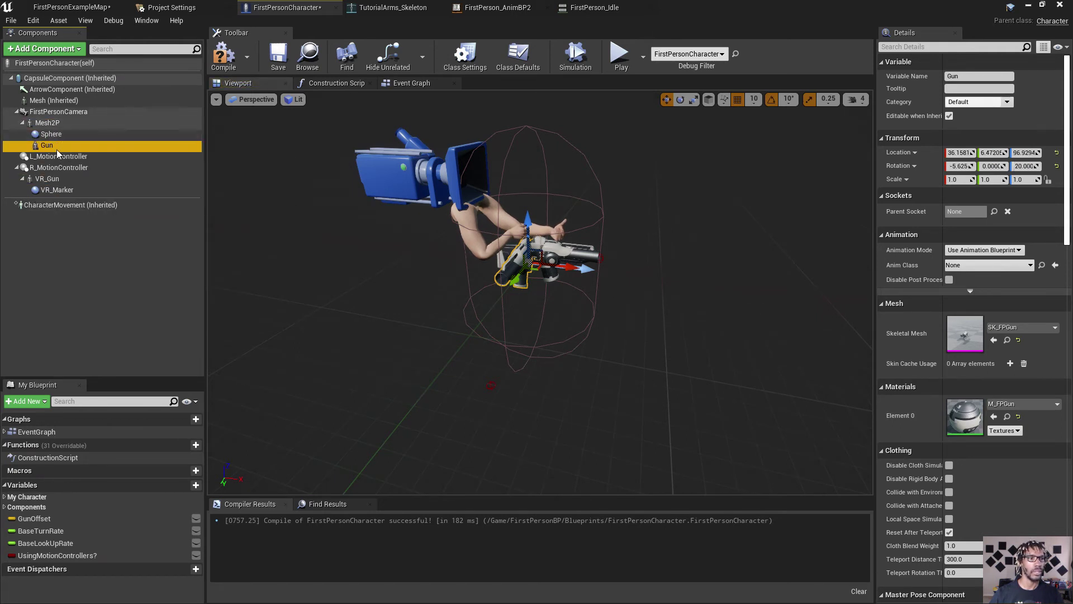
click(58, 136)
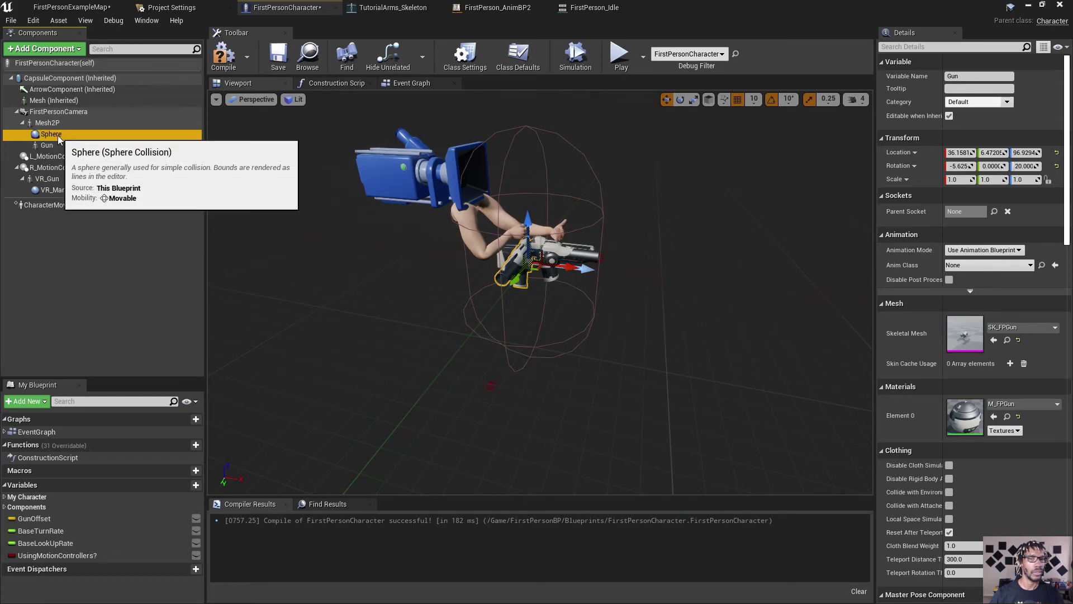
click(47, 123)
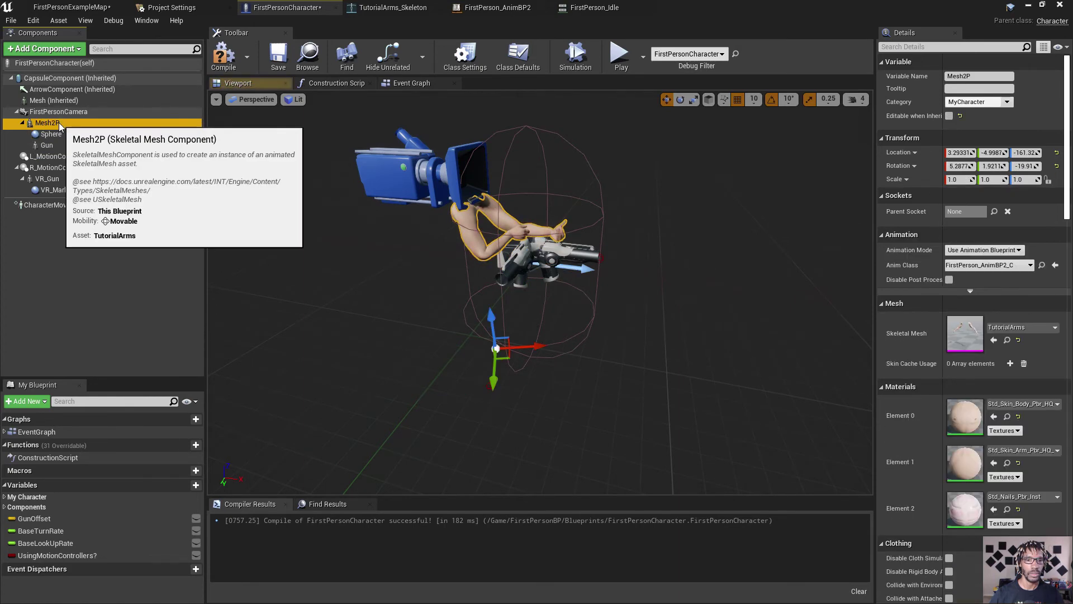
click(50, 146)
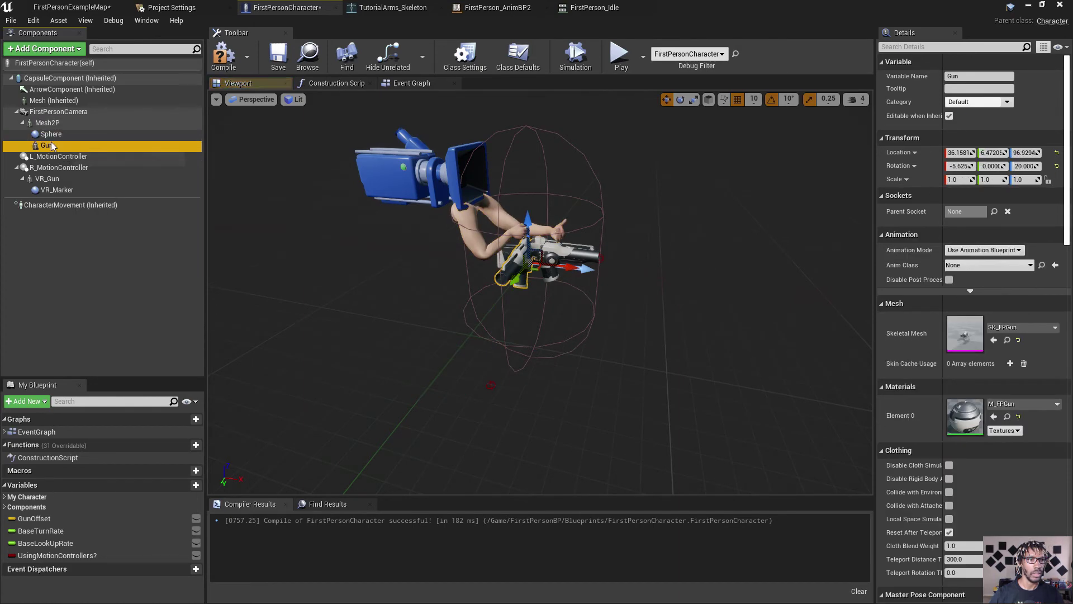
click(58, 124)
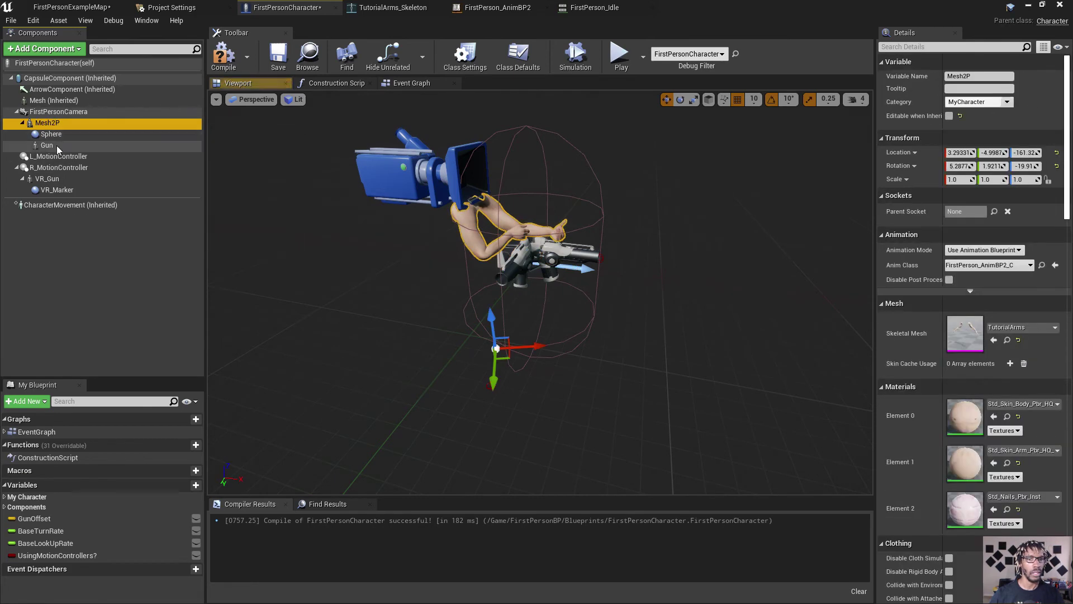
click(57, 148)
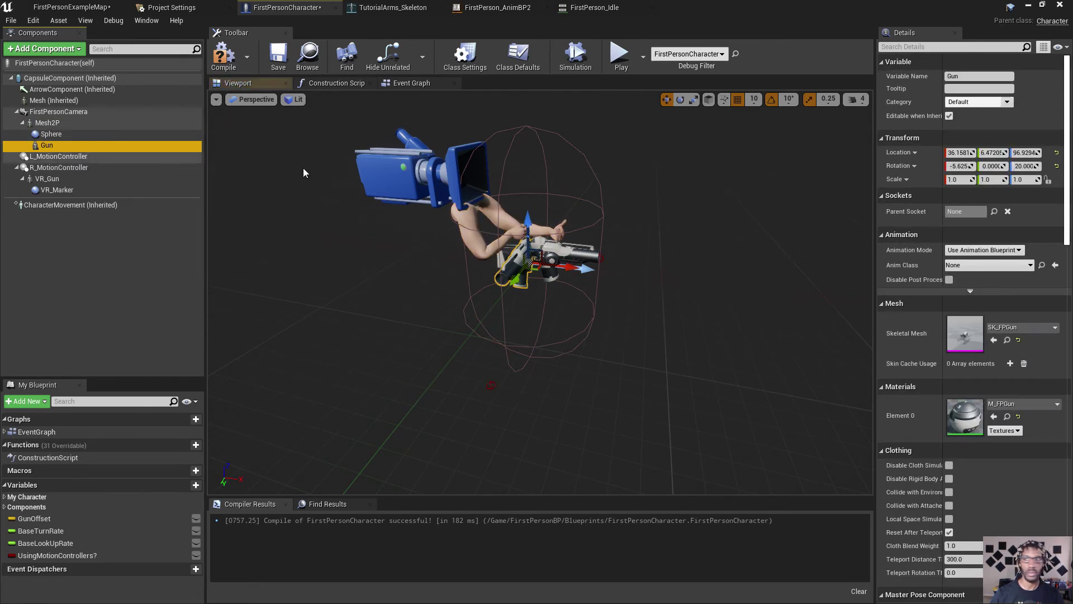
click(994, 211)
click(957, 251)
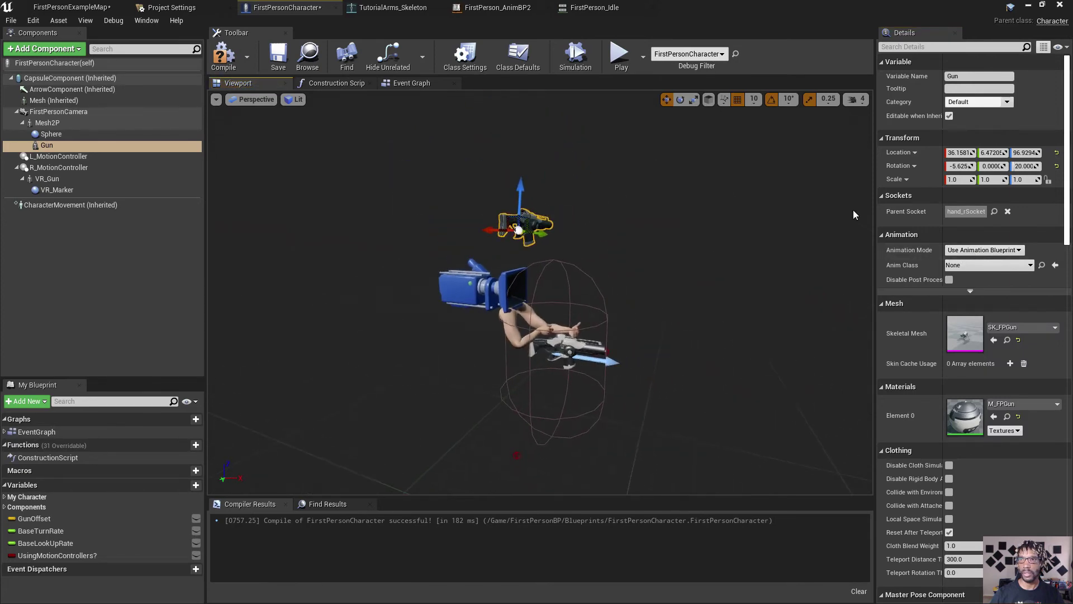
Reset the Gun component's location to zero and set its rotation to 0, 0, 90°.
click(1057, 155)
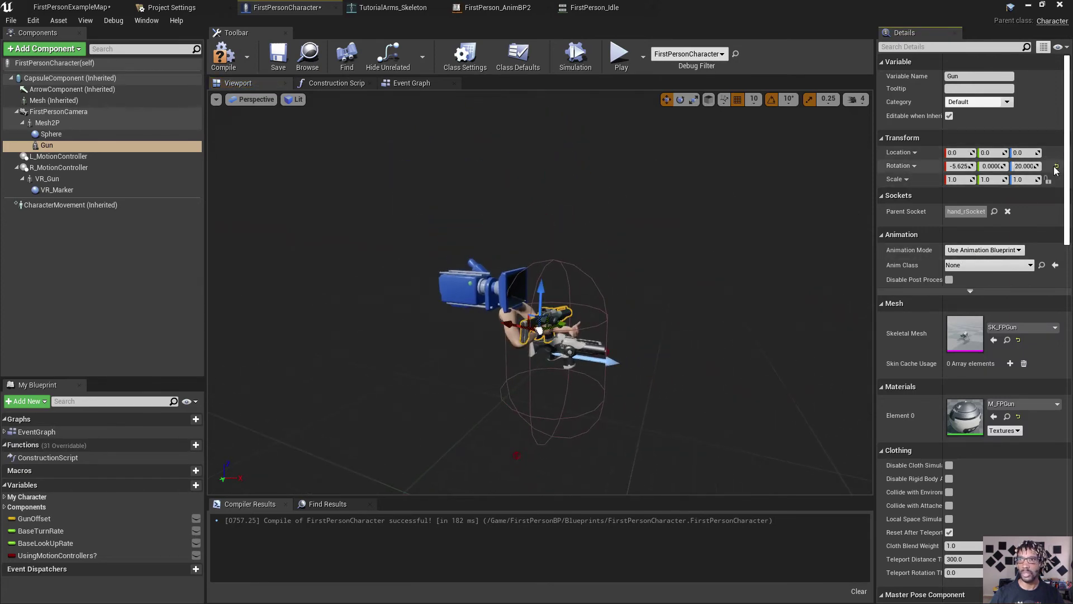
click(1057, 167)
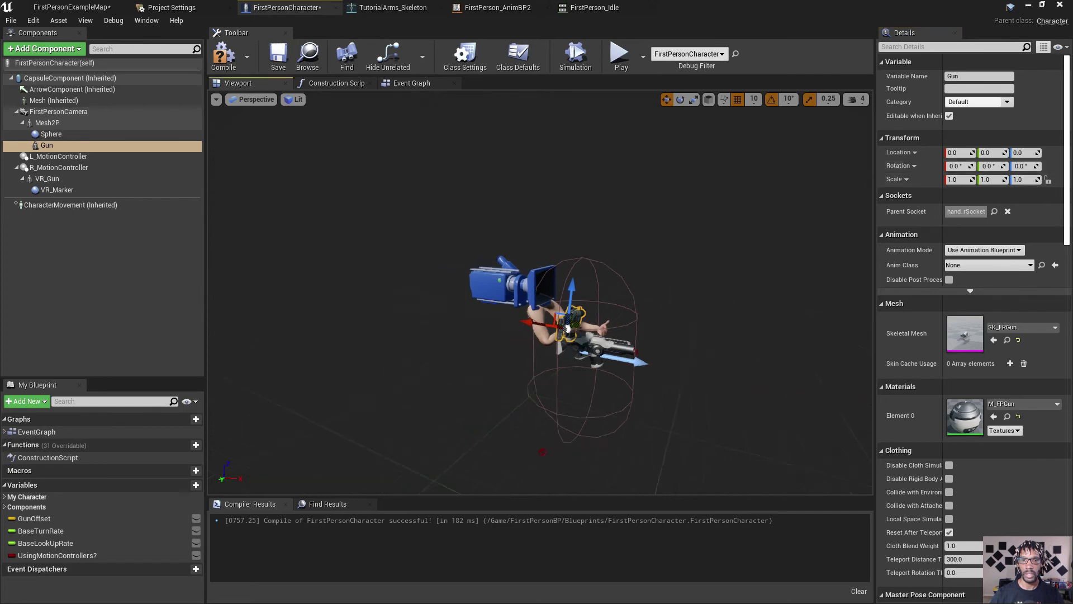
drag(846, 239, 846, 239)
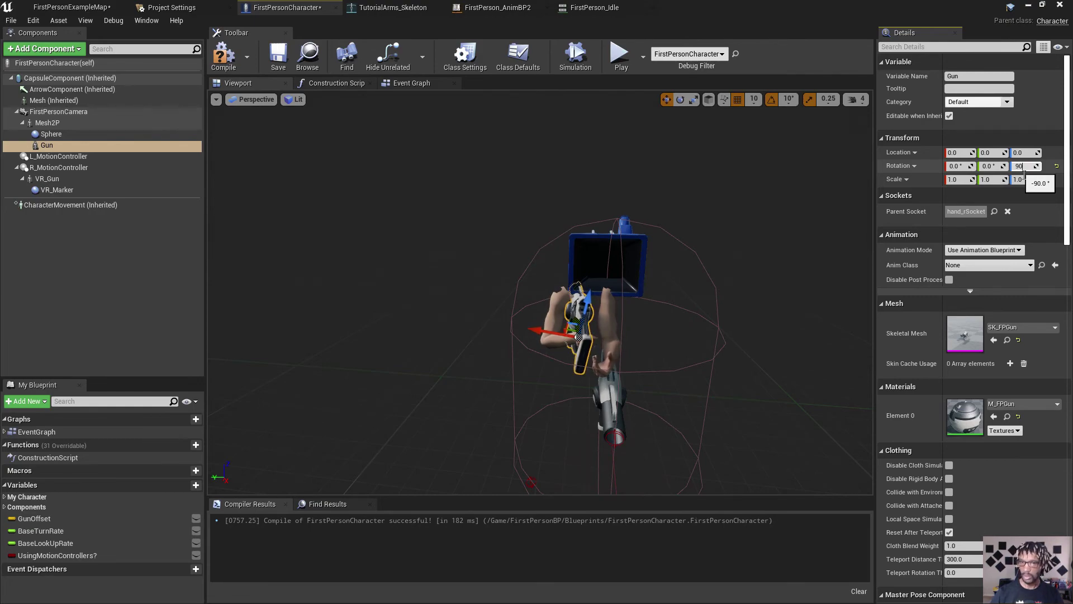
key(Return)
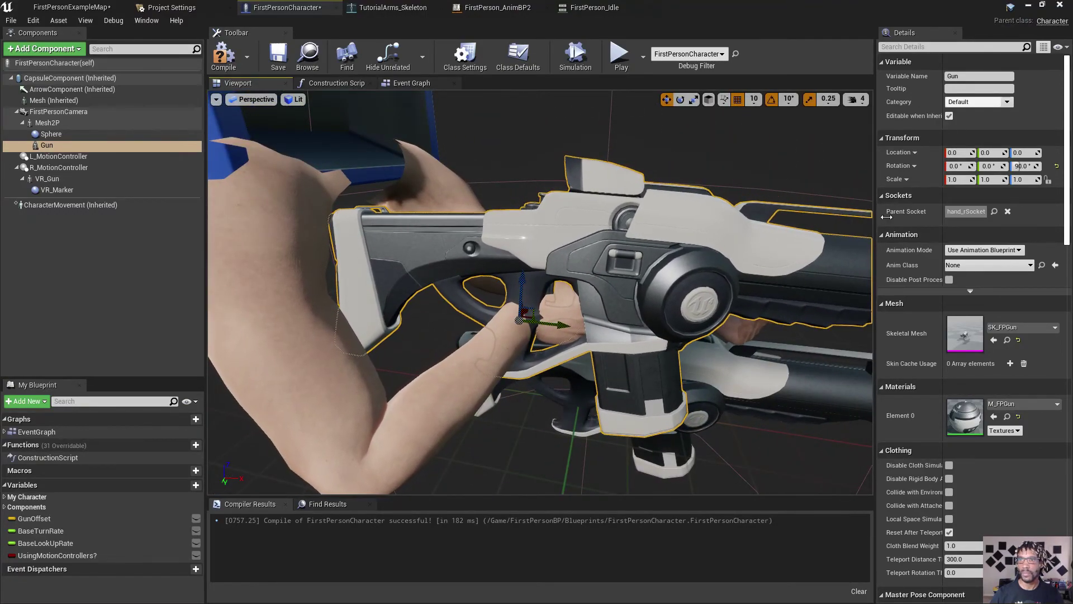
Try pausing the Gun component's animations with the Pause Anims option, and turn it off again.
click(970, 291)
click(975, 302)
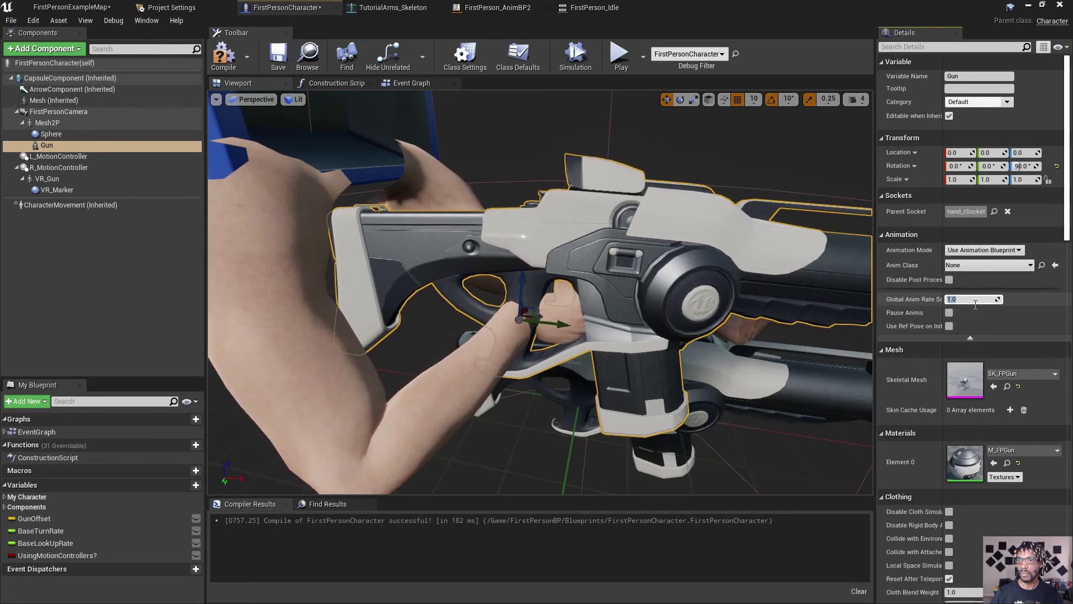
click(949, 313)
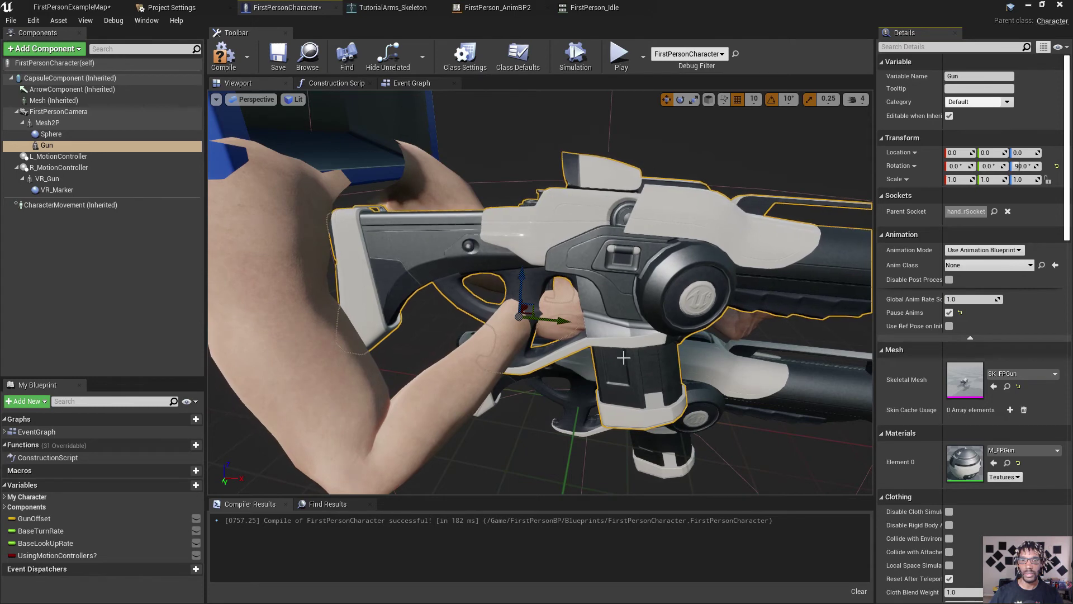
click(948, 313)
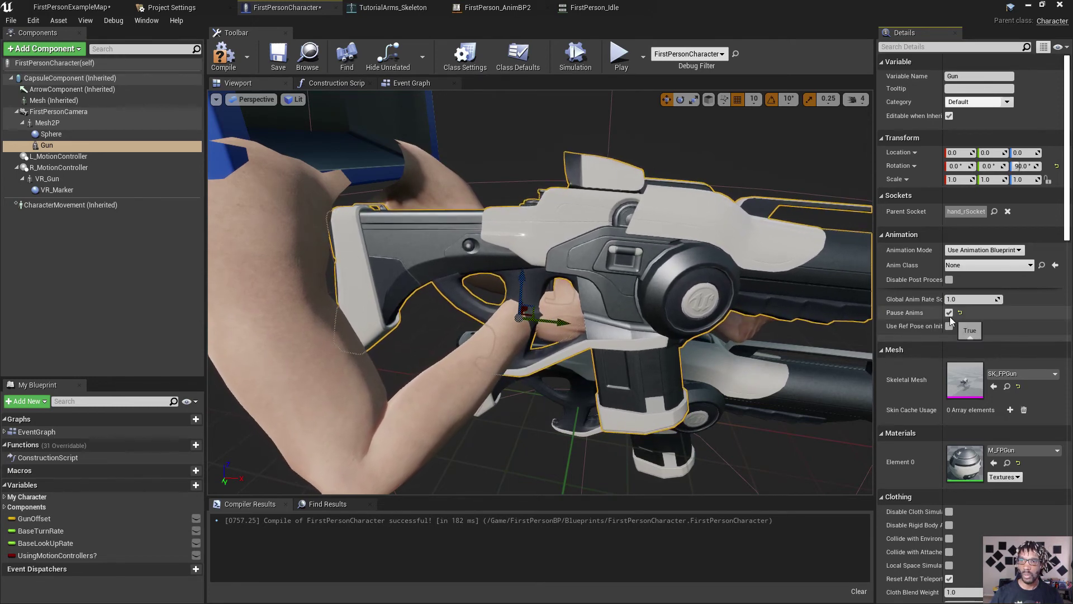
Set the Gun component's global animation rate scale to 0 and compile the blueprint.
click(971, 298)
text(1)
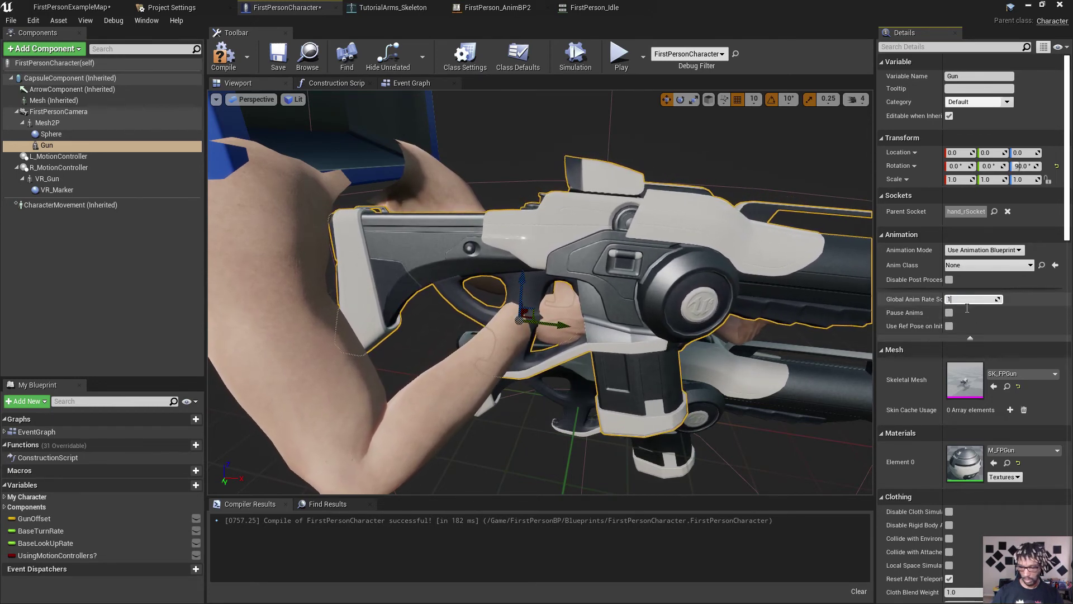
key(BackSpace)
text(0)
key(Return)
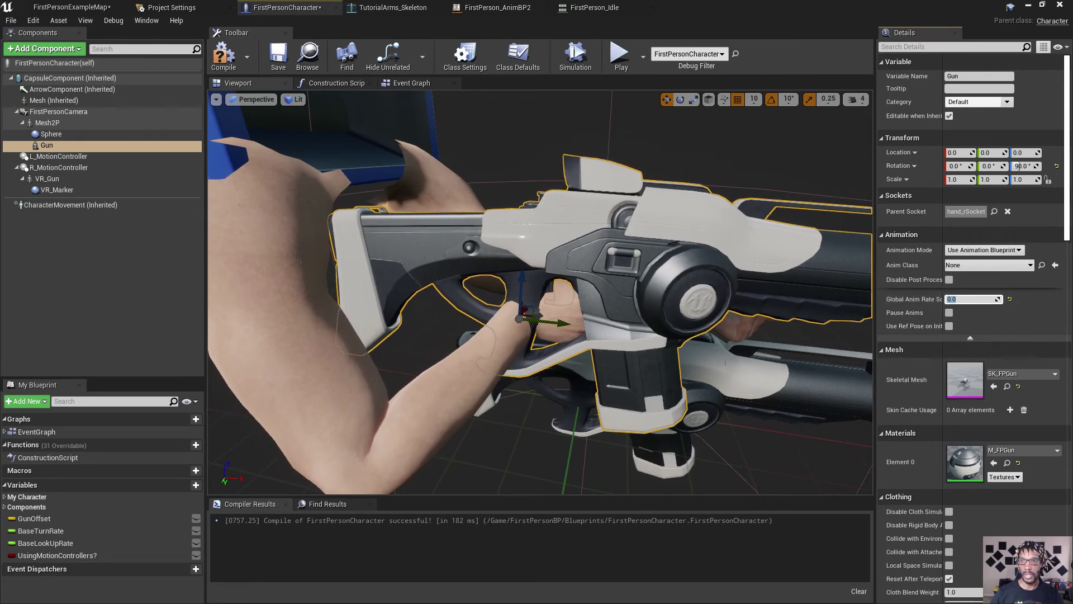
click(223, 56)
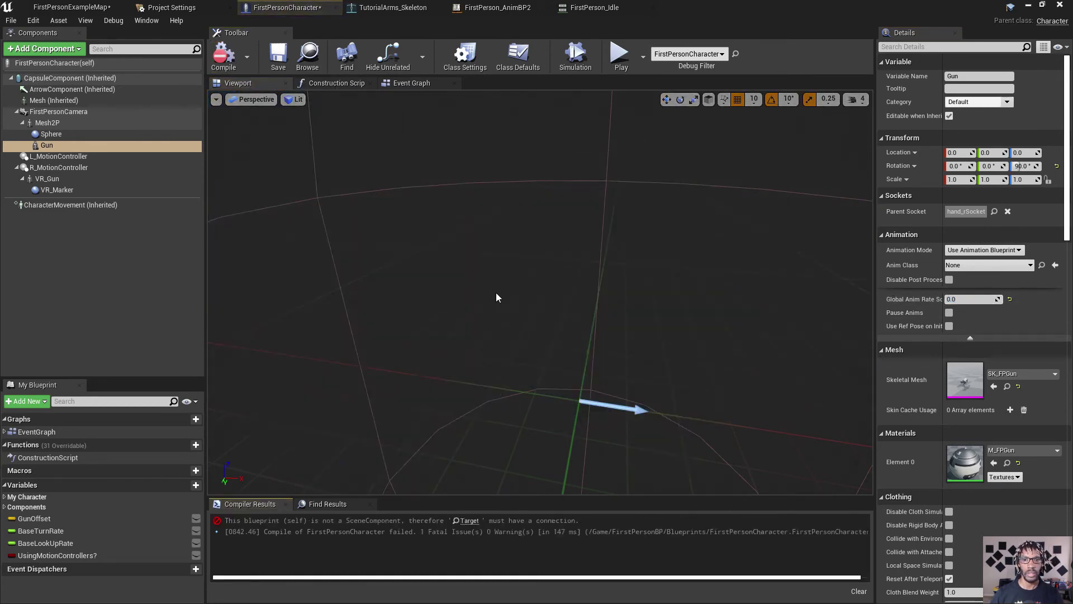
Undo the last two changes in the FirstPersonCharacter blueprint.
key(f)
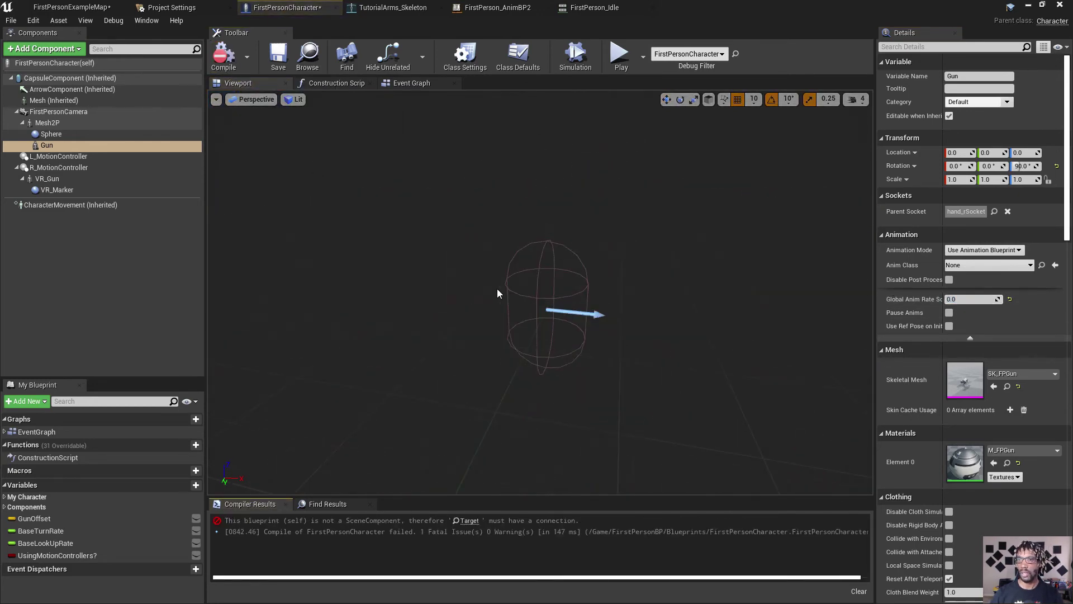
key(ctrl+z)
key(ctrl+z)
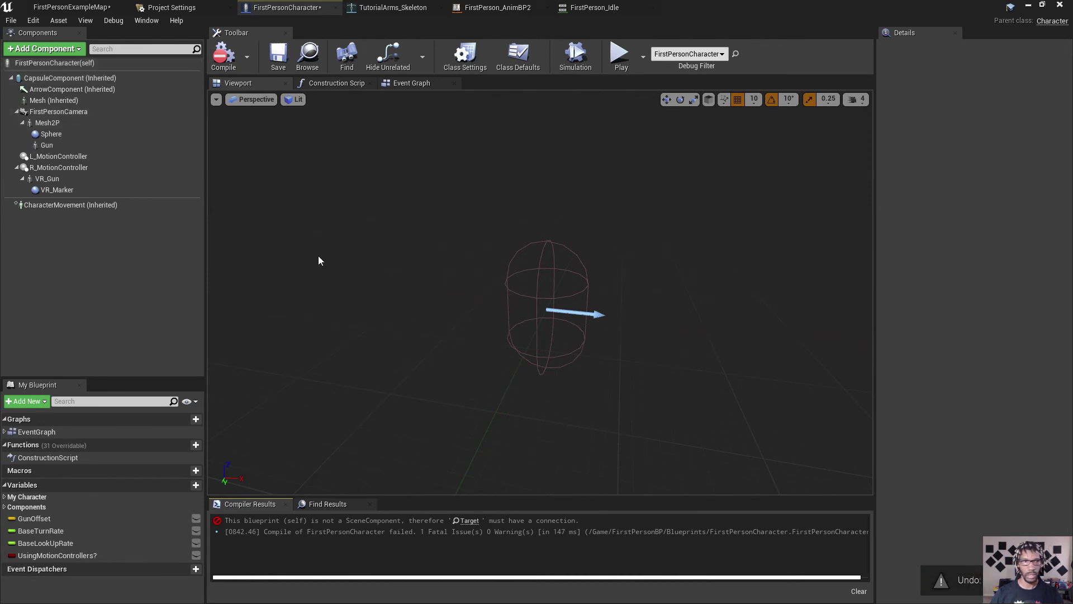
Recompile the FirstPersonCharacter blueprint and jump to the node that causes the Target error.
click(47, 146)
click(51, 136)
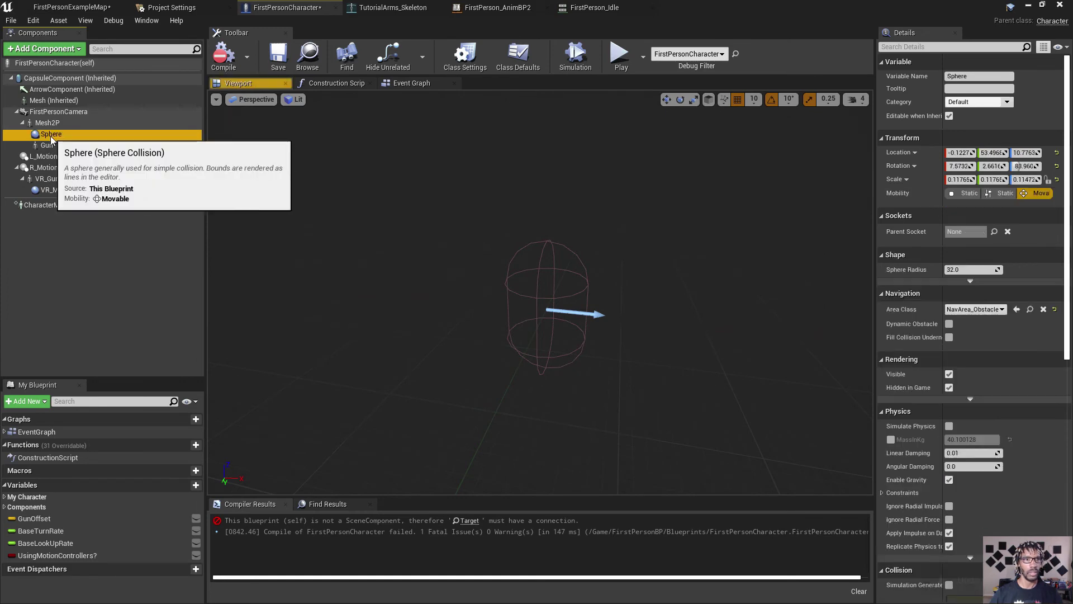
click(47, 145)
click(223, 59)
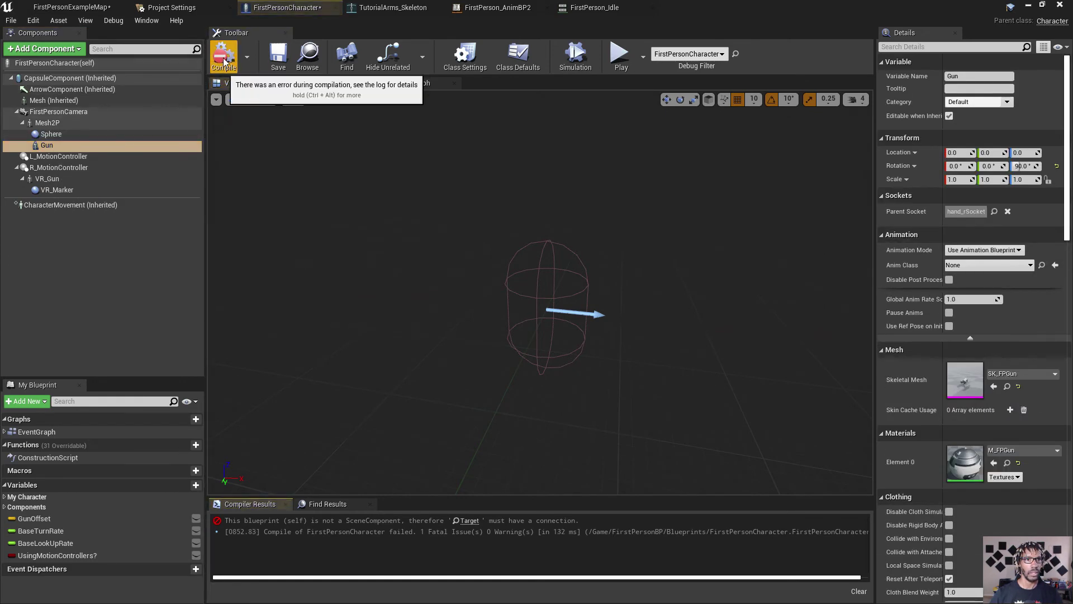
click(468, 521)
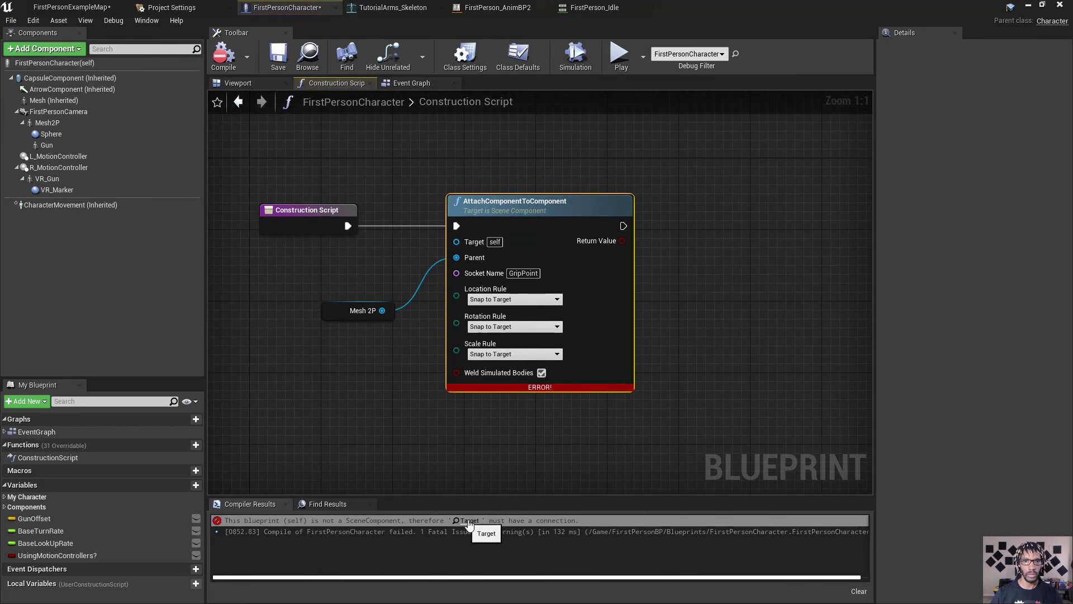
Copy the name of the hand_rSocket socket from the TutorialArms_Skeleton skeleton tree.
drag(340, 314, 322, 313)
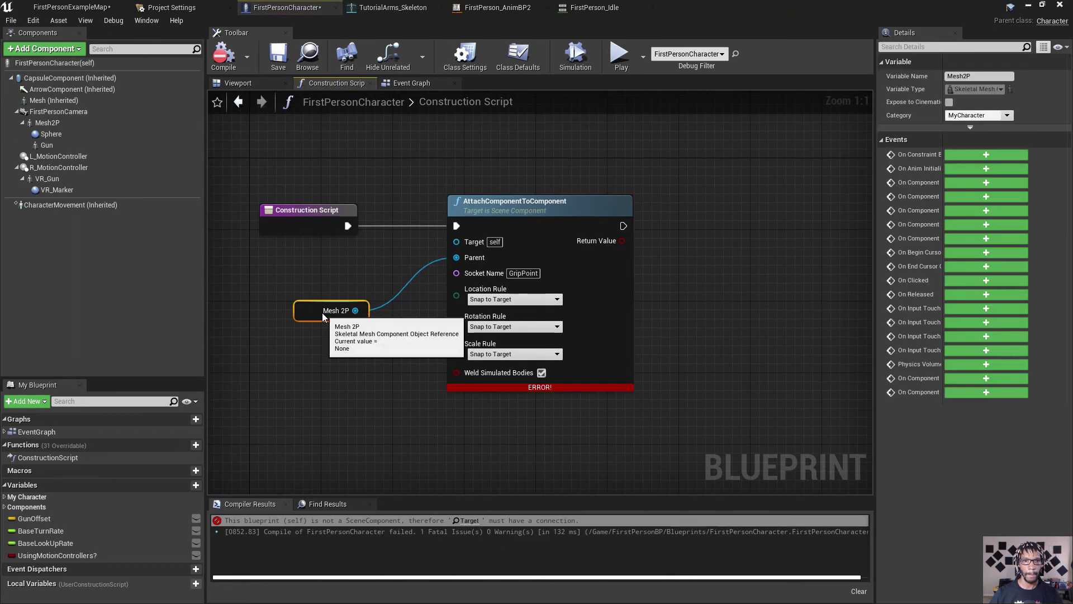
click(532, 274)
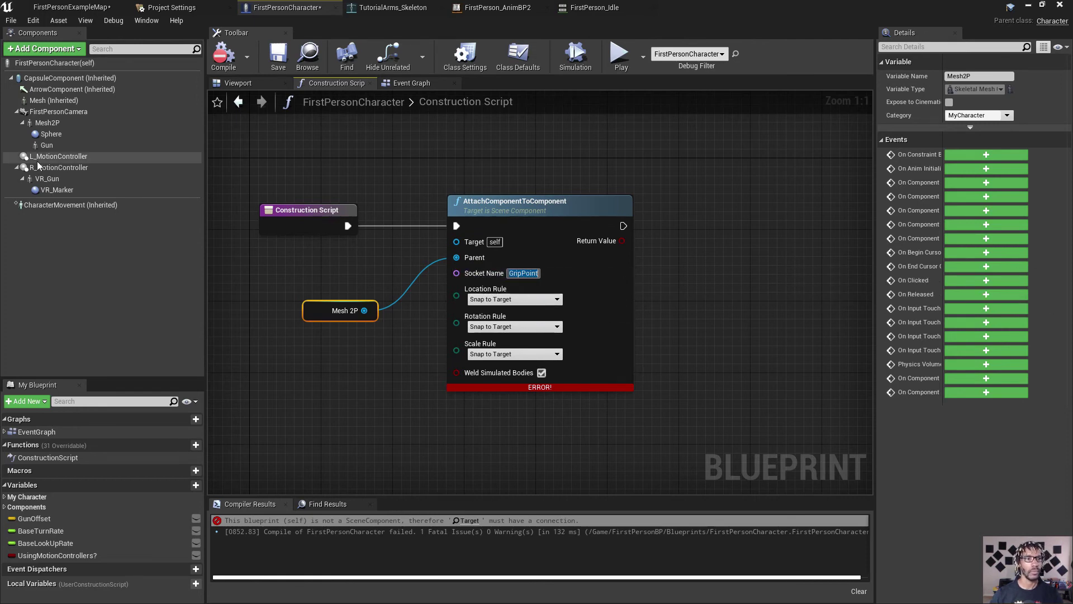
click(46, 122)
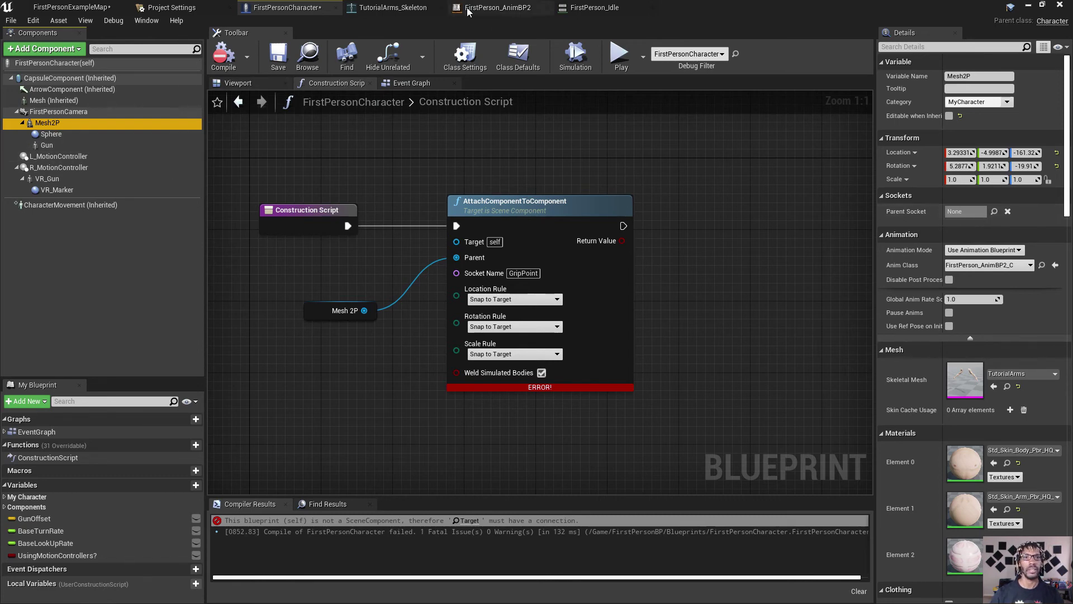
click(391, 8)
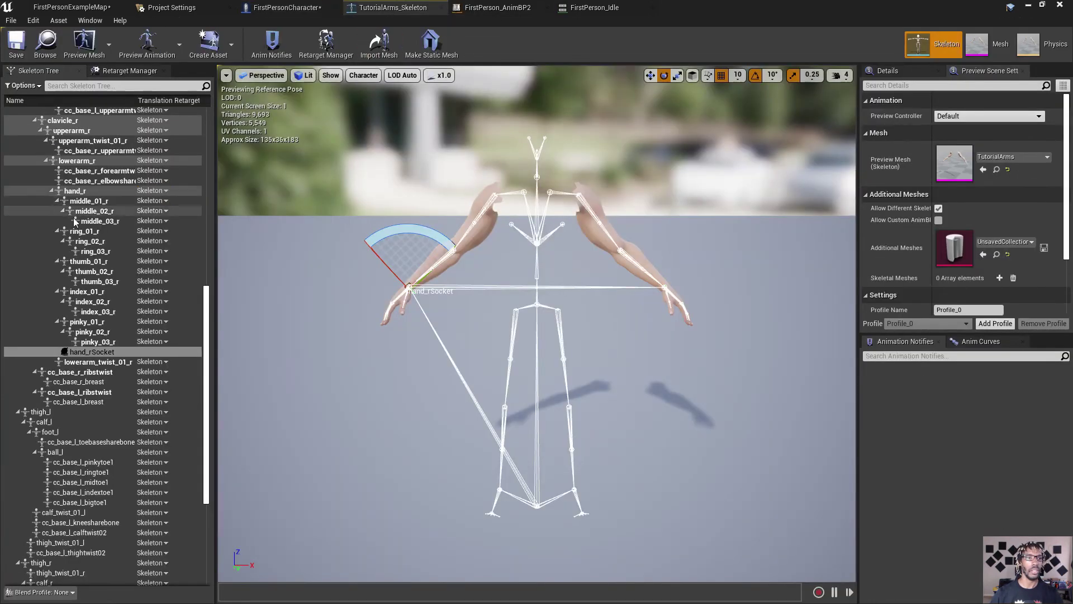
right_click(84, 353)
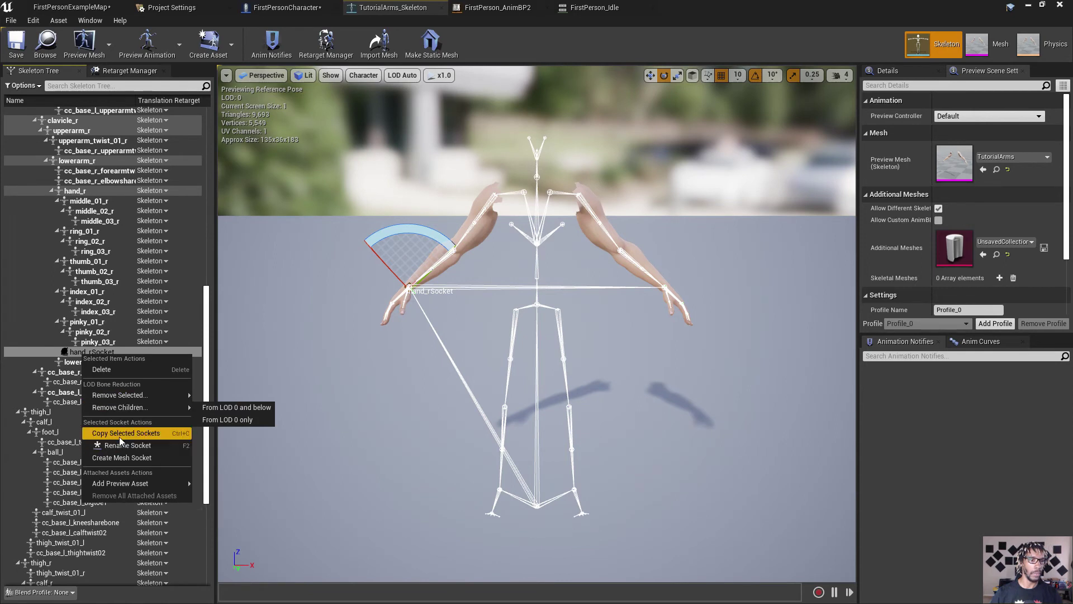
click(68, 353)
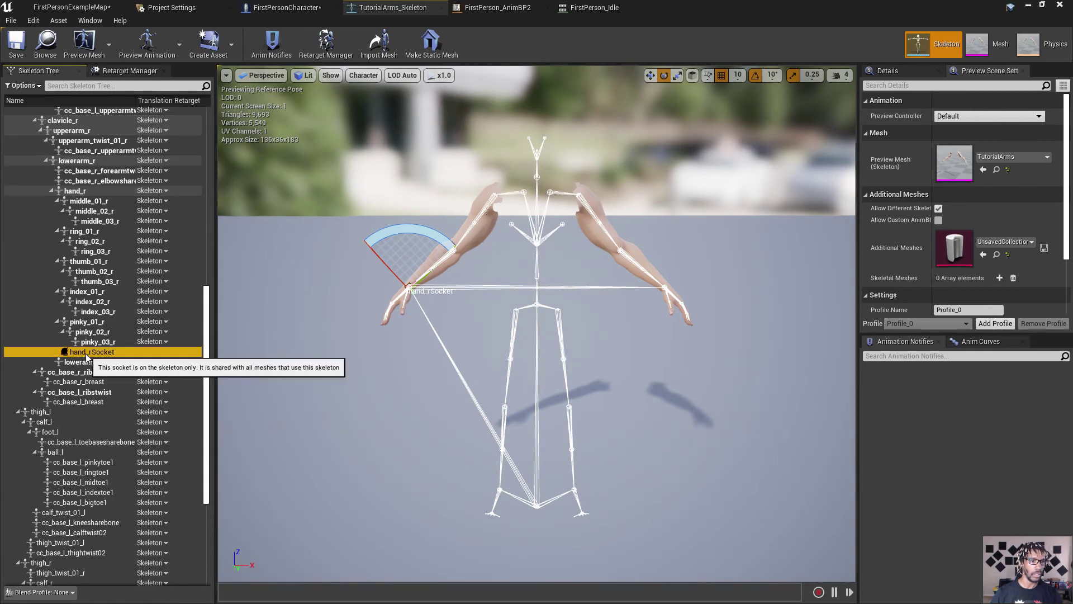
double_click(90, 352)
right_click(92, 353)
click(115, 402)
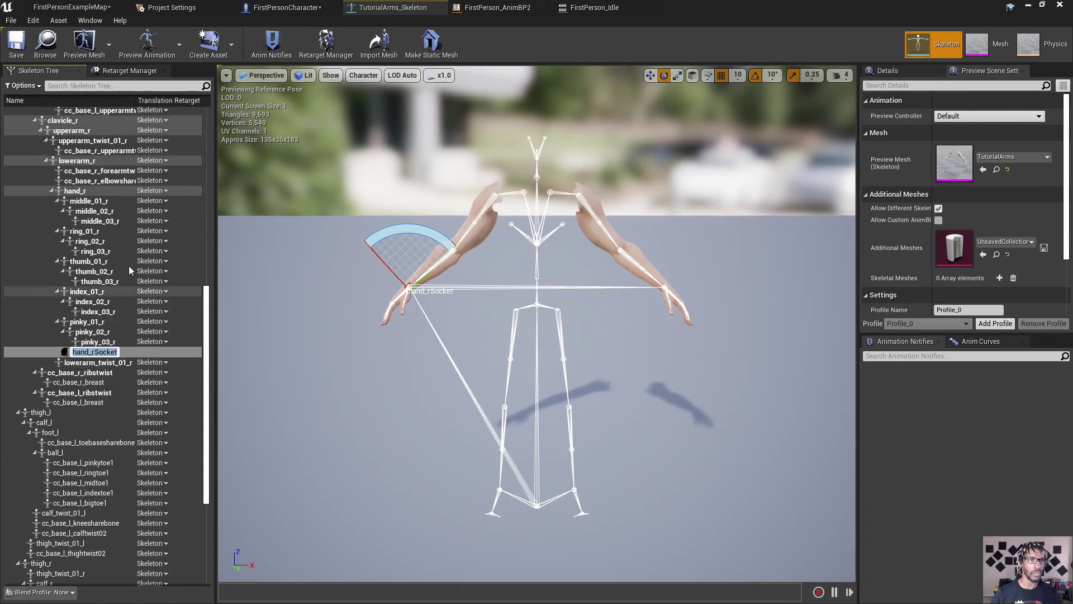
Set the Socket Name of the AttachComponentToComponent node in FirstPersonCharacter's construction script to hand_rSocket.
click(285, 8)
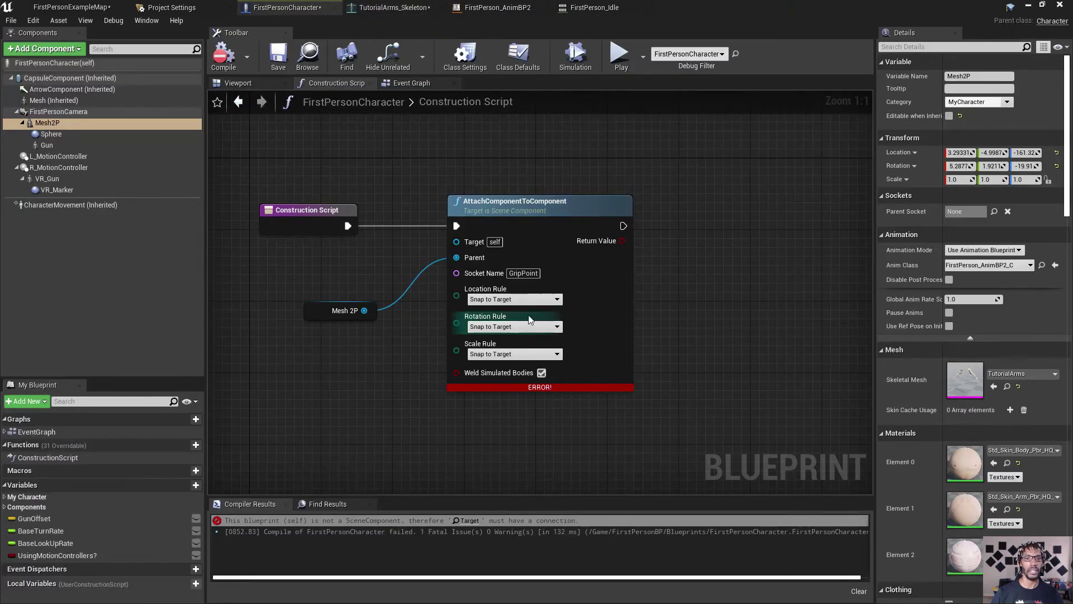
click(524, 272)
key(ctrl+v)
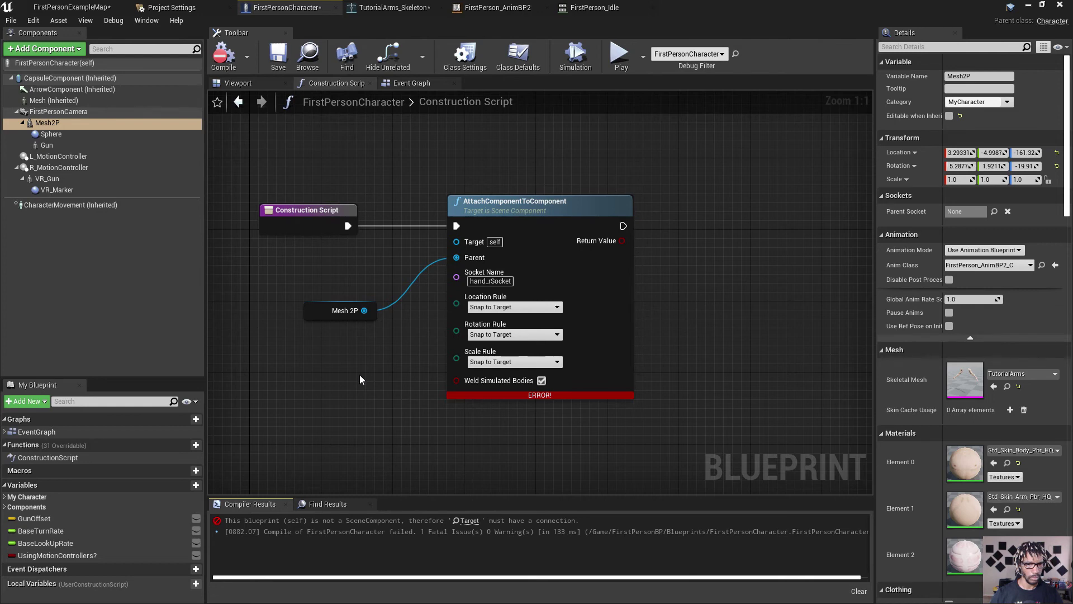
Disconnect the Mesh 2P reference from the AttachComponentToComponent node's Parent input and delete it.
click(51, 135)
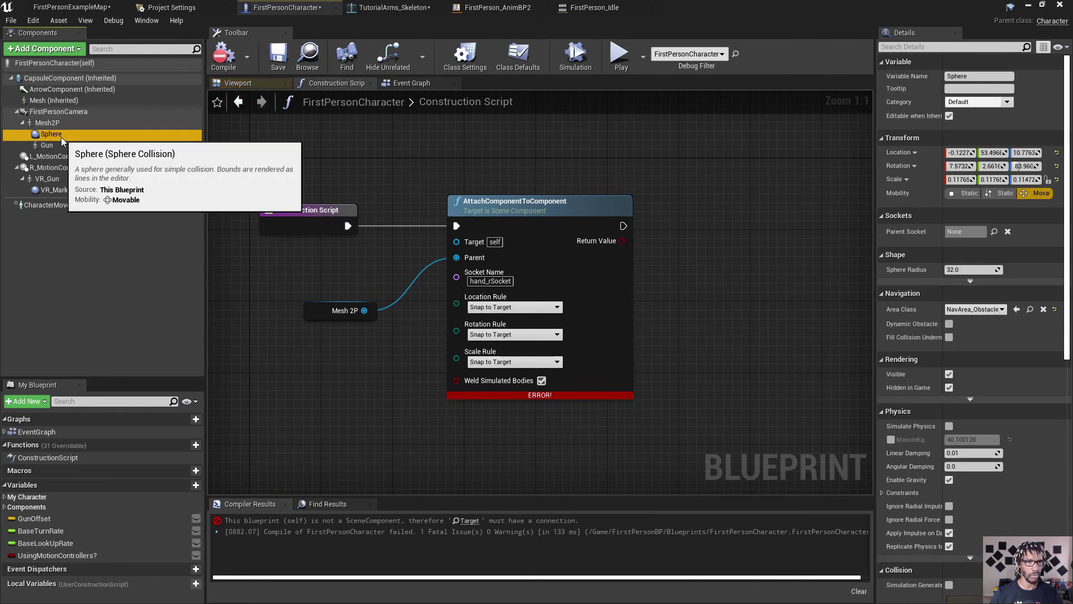
click(479, 521)
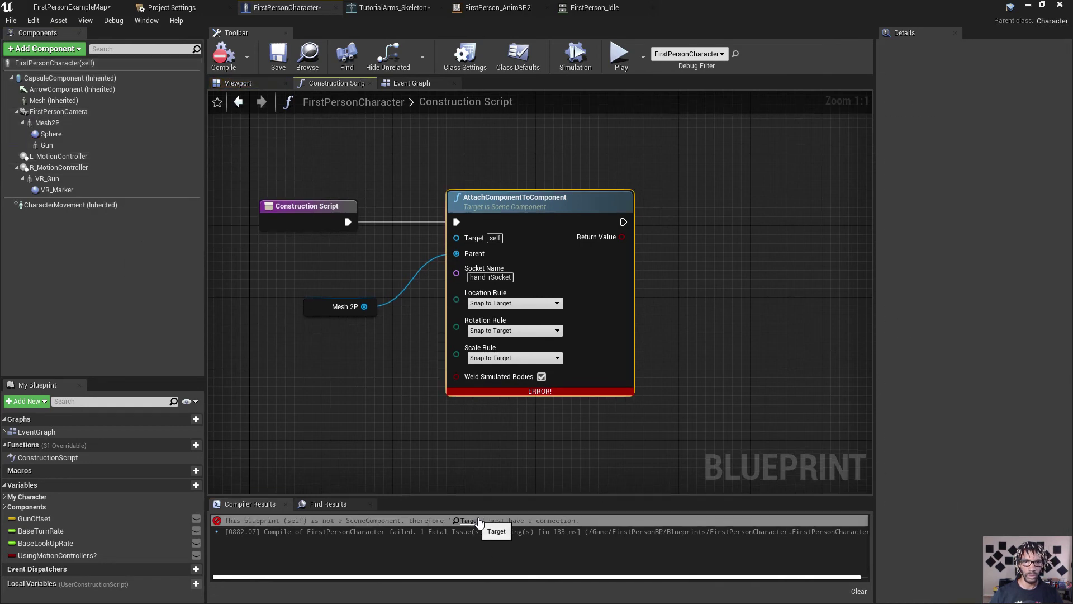
alt+click(364, 307)
drag(331, 315, 277, 288)
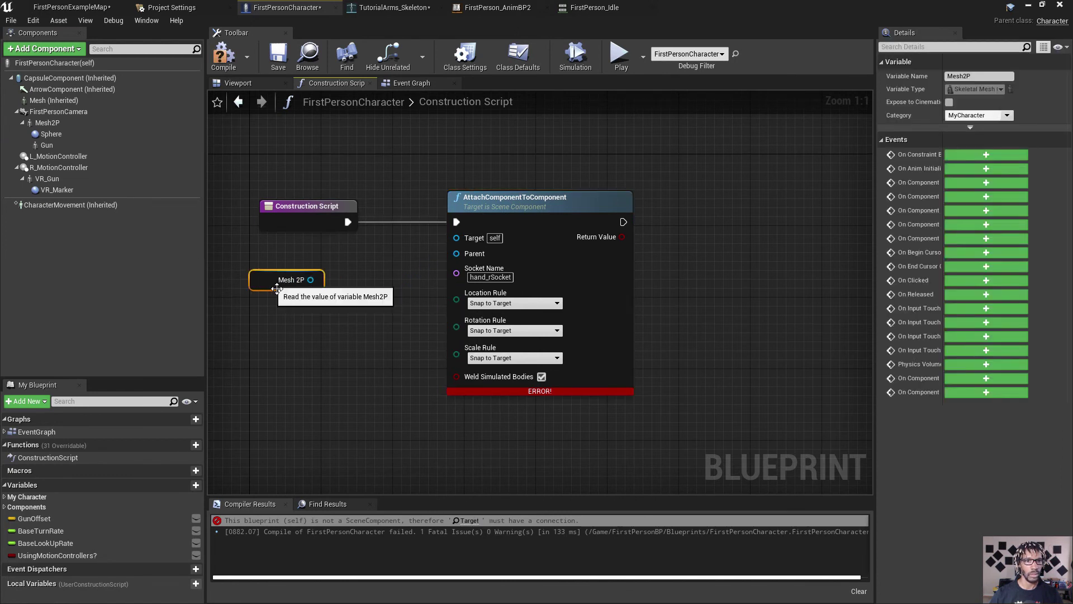
key(Delete)
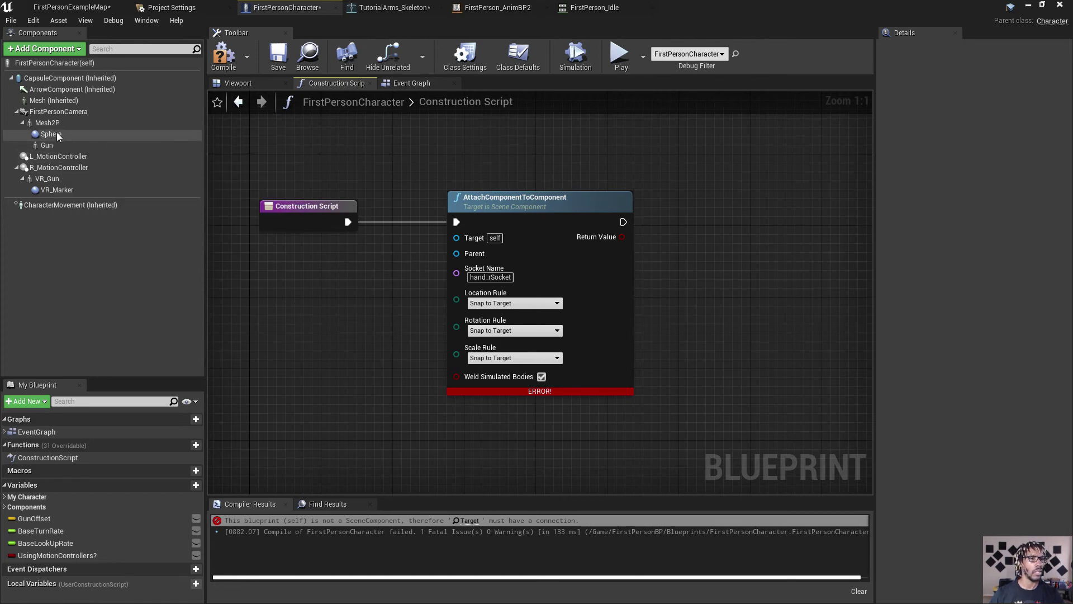
Add a Gun component reference to the construction script and connect it to the AttachComponentToComponent node's Target input.
drag(54, 149, 348, 285)
drag(462, 246, 460, 239)
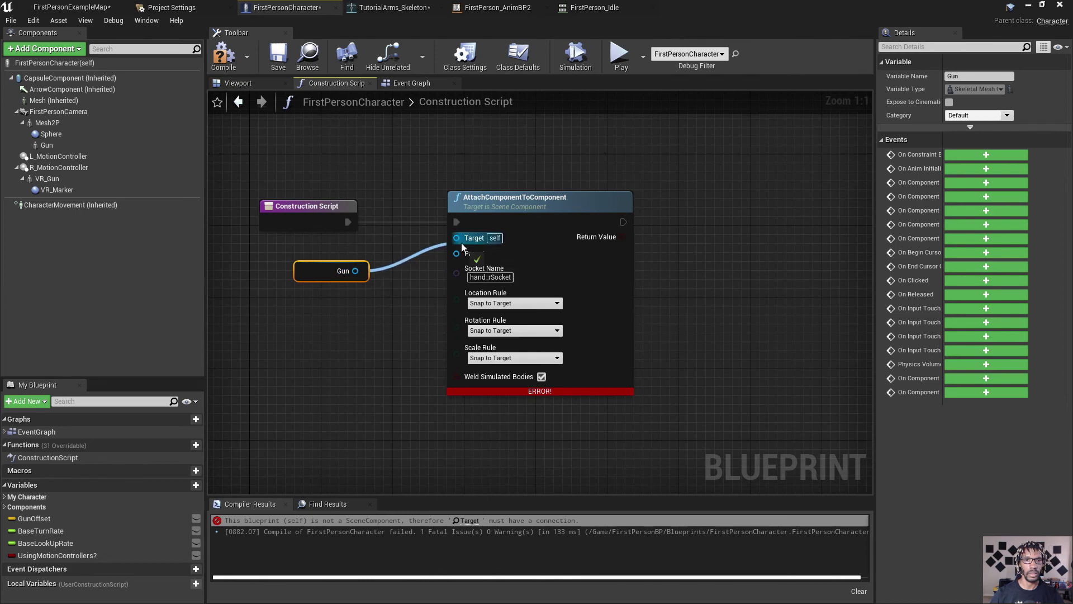
drag(307, 274, 289, 256)
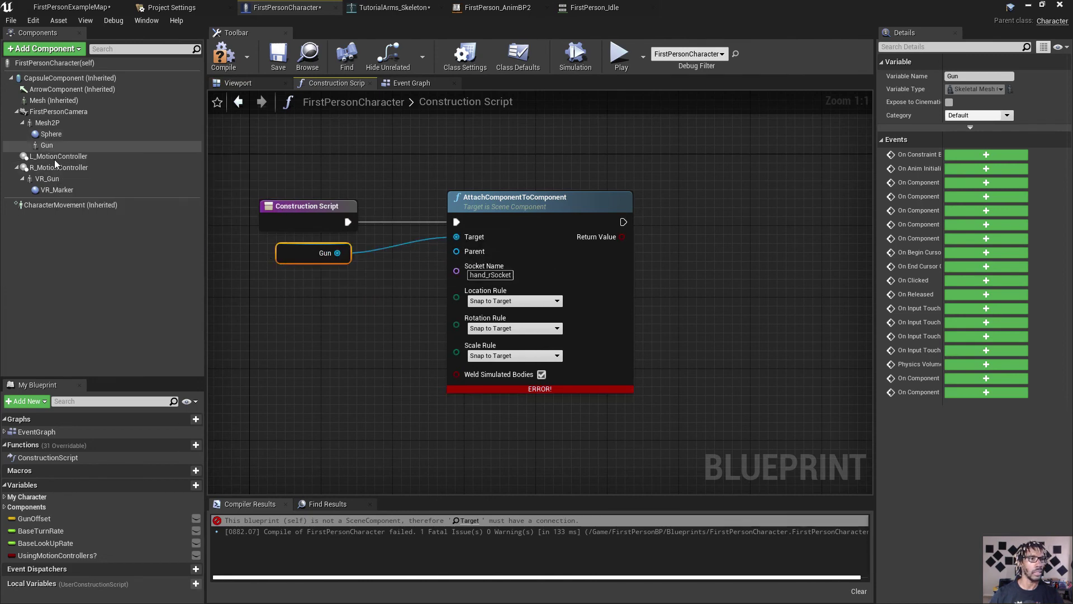
Add a Mesh2P component reference, connect it to the AttachComponentToComponent node's Parent input, and compile the blueprint.
click(47, 124)
drag(47, 124, 343, 292)
drag(449, 266, 457, 251)
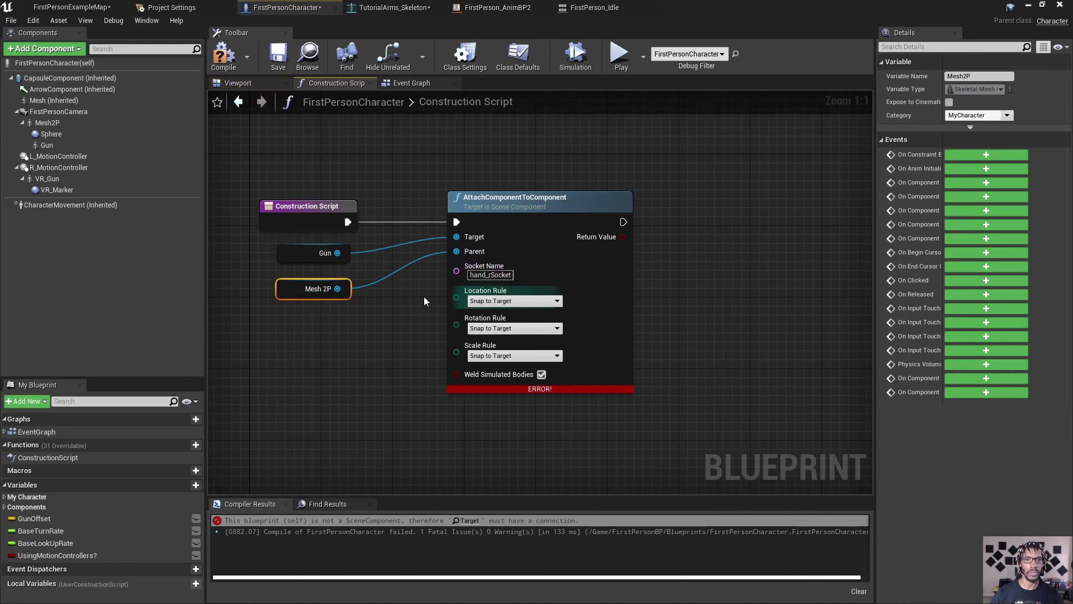
click(221, 68)
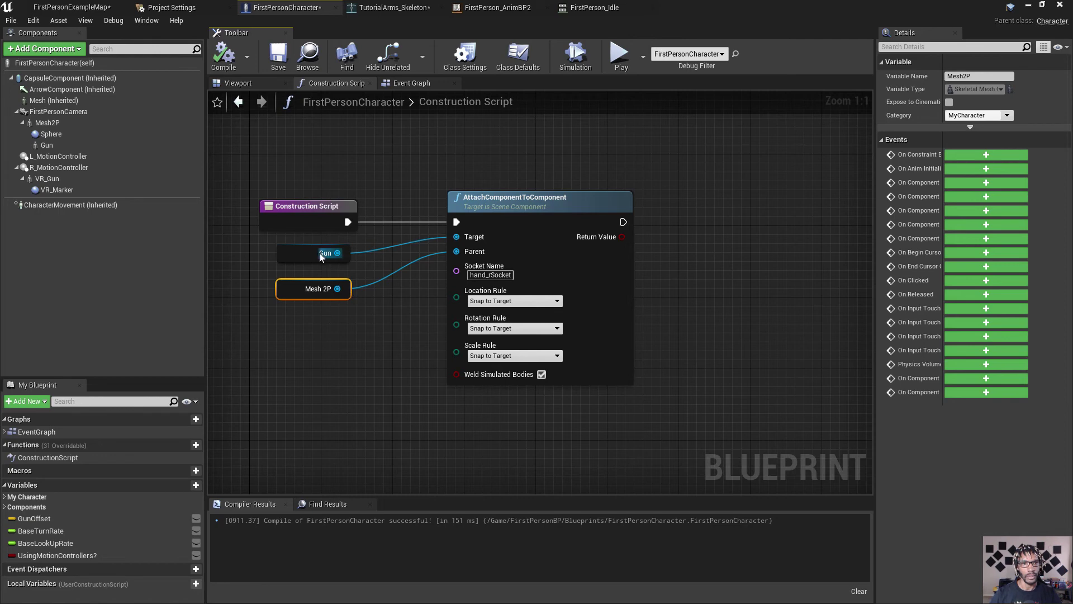
Move the Gun component towards the right hand, to a location of about -5.13, 3.11, 0.
click(238, 82)
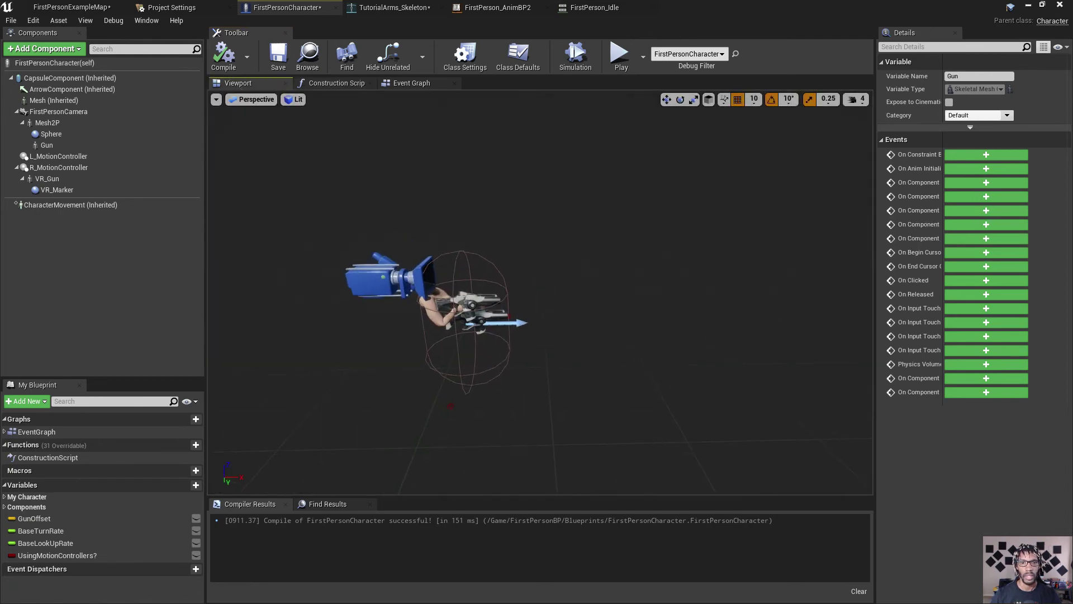
scroll(530, 302, up, 10)
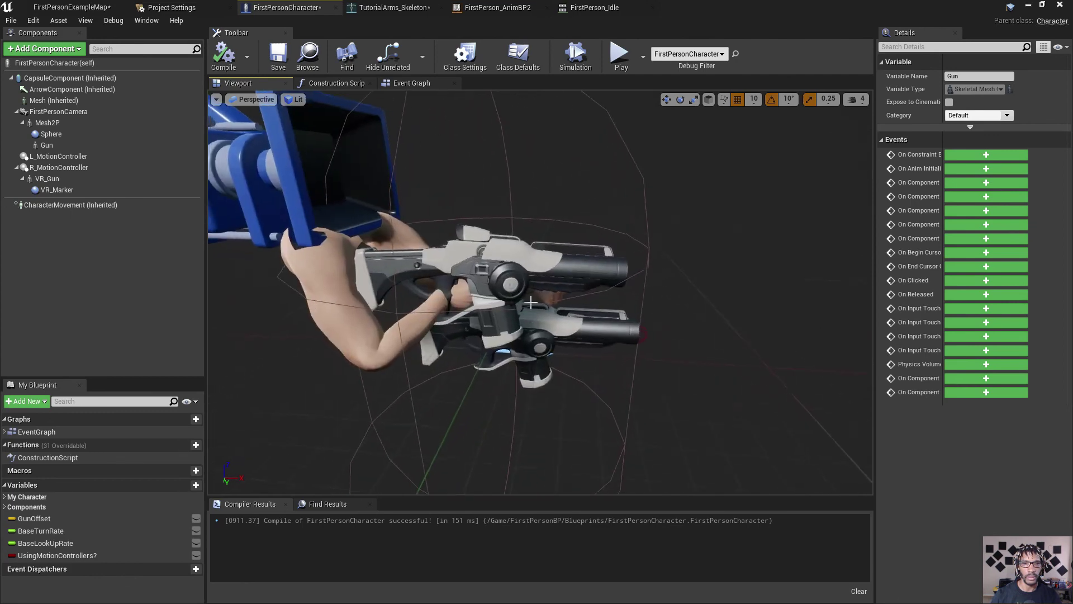
click(517, 276)
drag(484, 303, 822, 328)
alt+drag(512, 386, 503, 384)
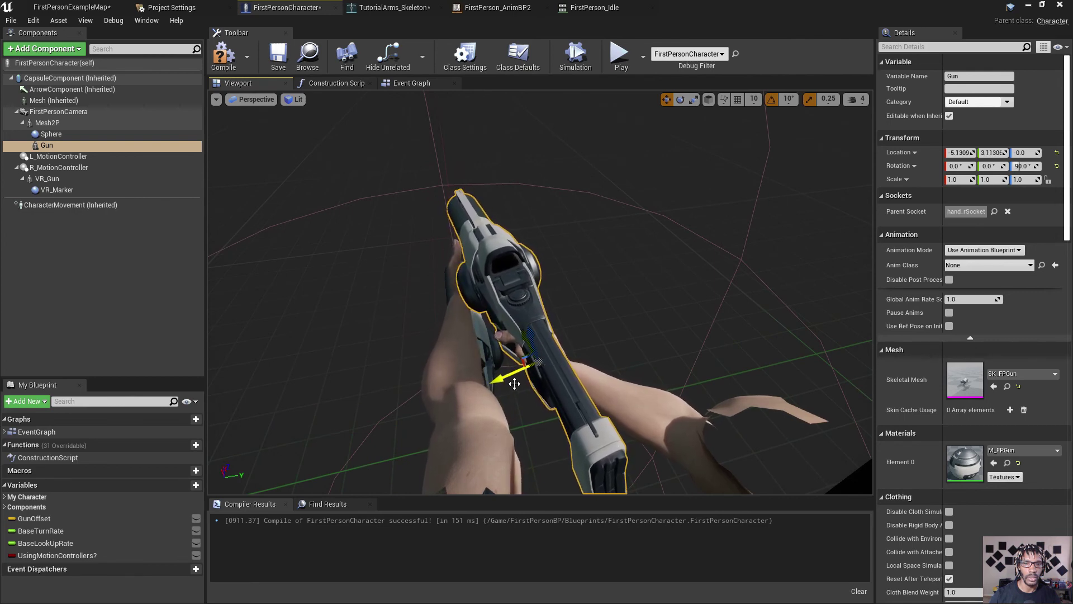
Try rotating the Gun component by 10° in the viewport and turn it back to zero.
alt+drag(462, 263, 341, 267)
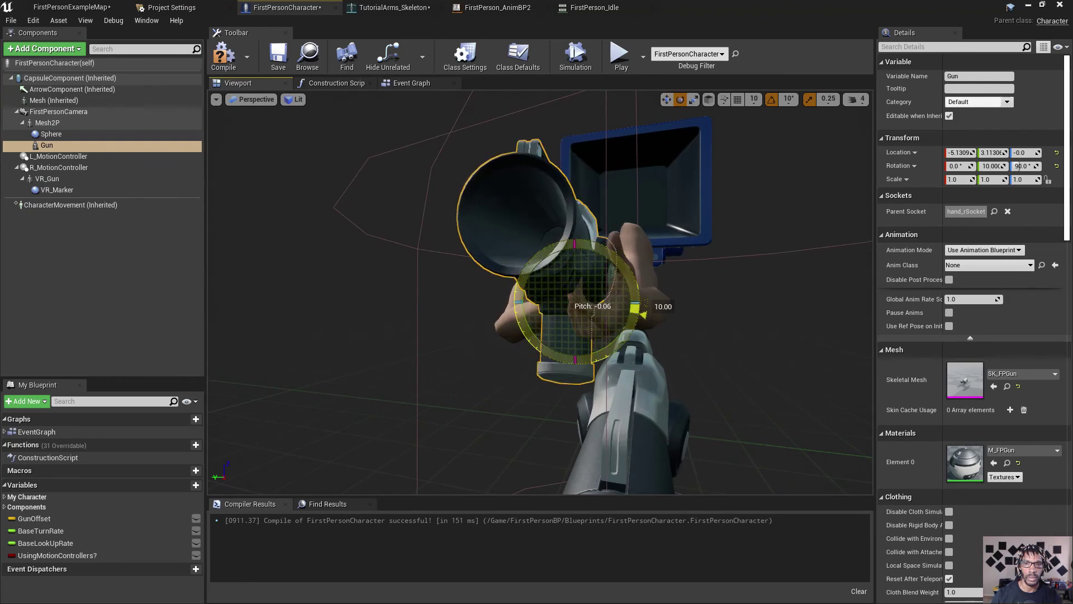
mouse_move(643, 329)
alt+mouse_down()
mouse_move(662, 329)
mouse_move(637, 329)
alt+mouse_up()
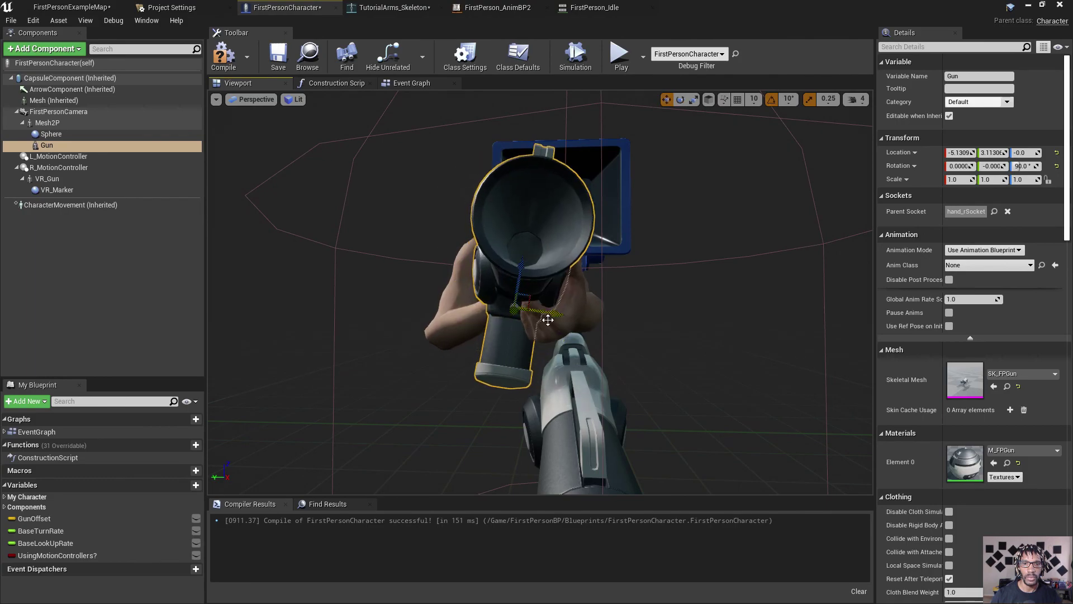
Fit the Gun component into the hand's grip at a location of about -6.69, 4.34, -0.51 and compile the blueprint.
alt+drag(554, 314, 658, 382)
alt+drag(544, 348, 576, 341)
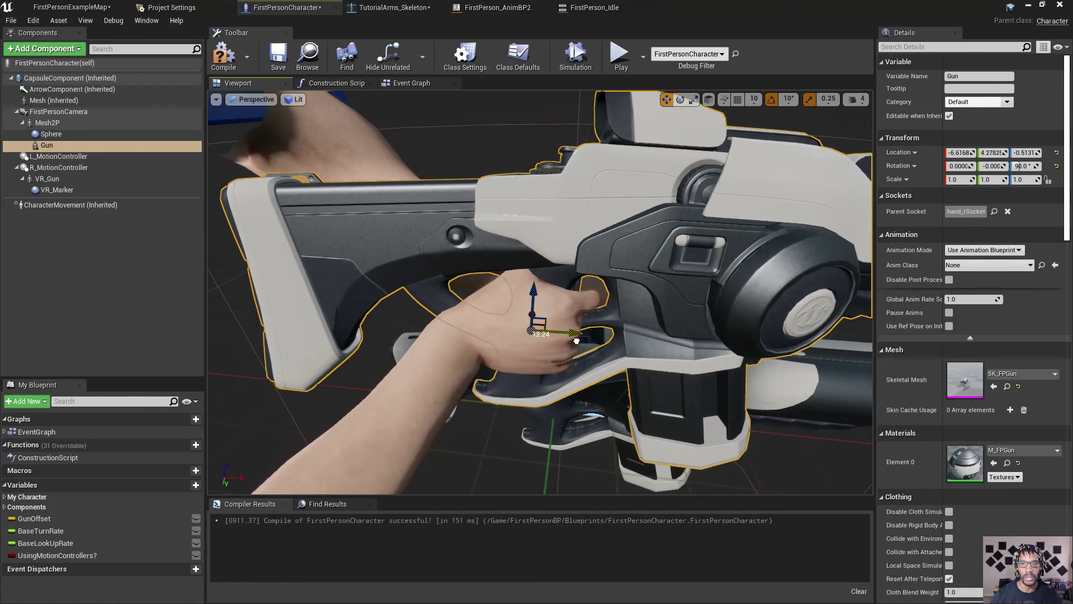
alt+drag(509, 270, 642, 241)
click(222, 54)
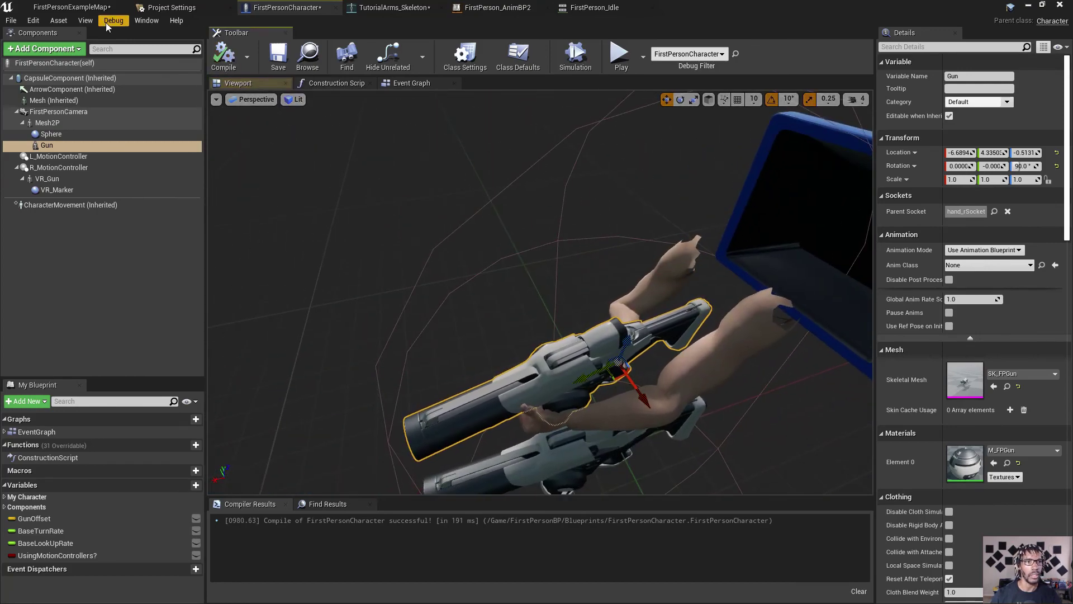
Play FirstPersonExampleMap in full screen, walk around to check how the gun is held, and end the play session.
click(70, 11)
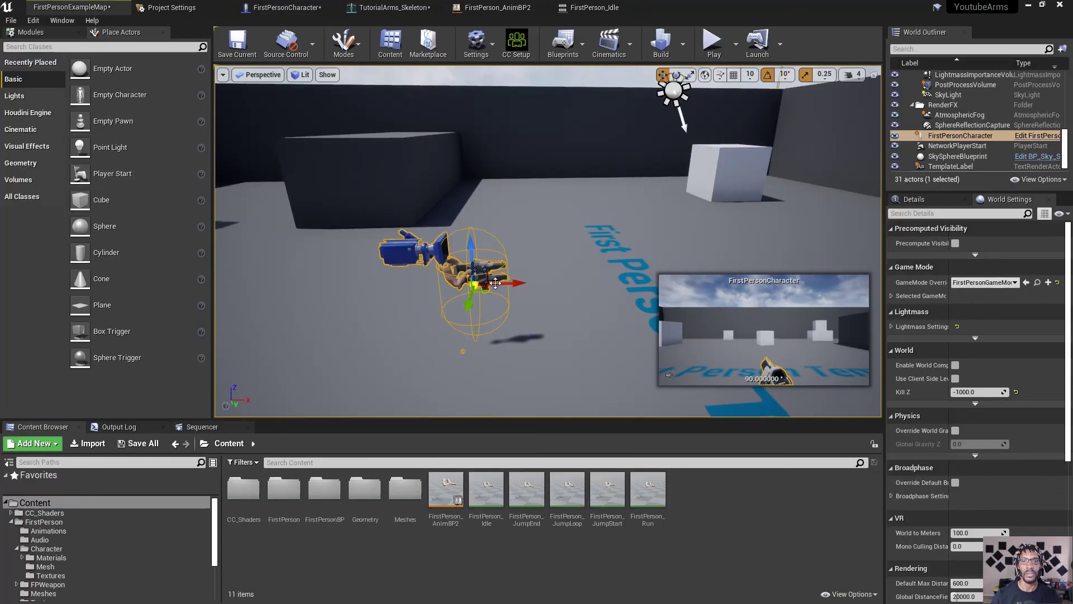
click(713, 45)
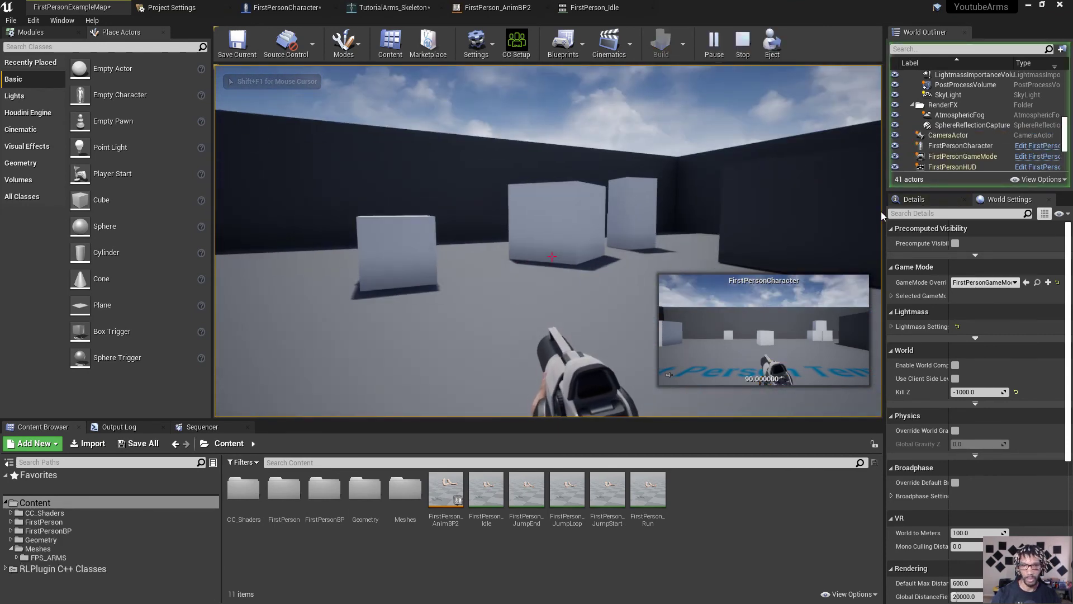
key(F11)
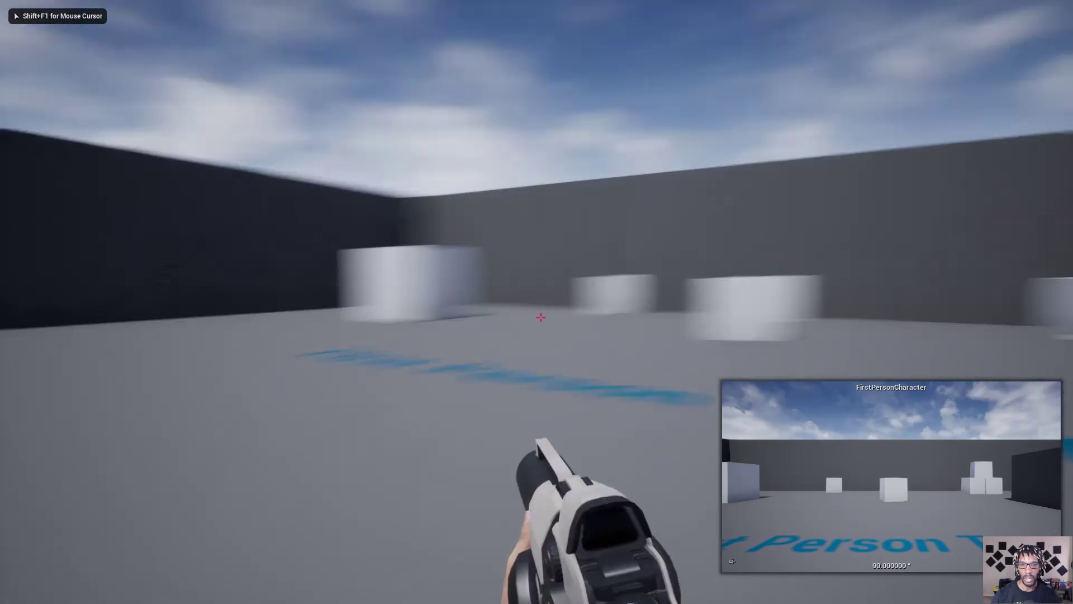
key(w)
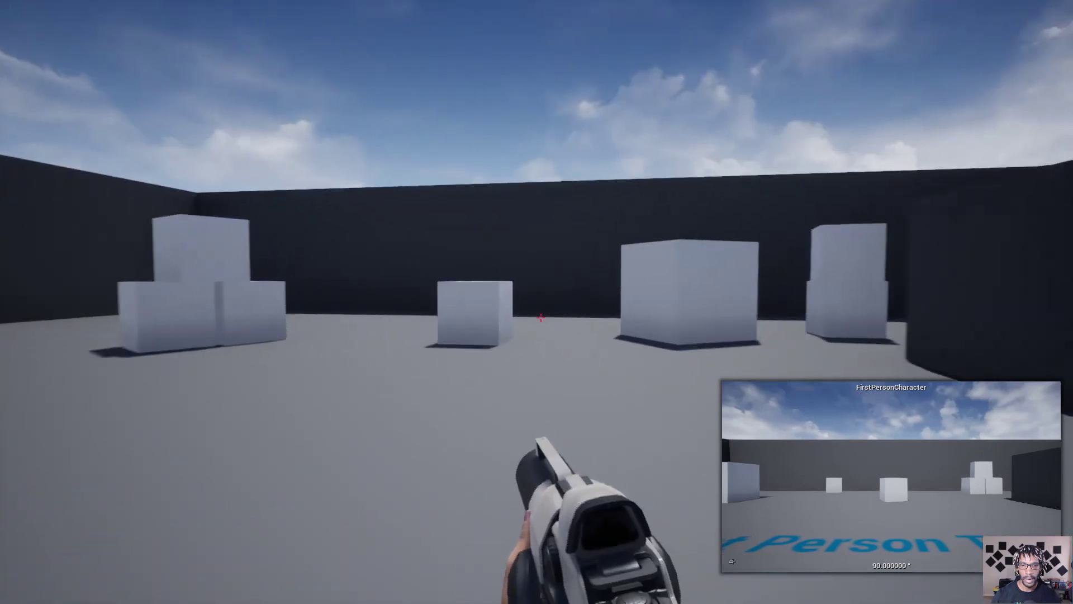
key(w)
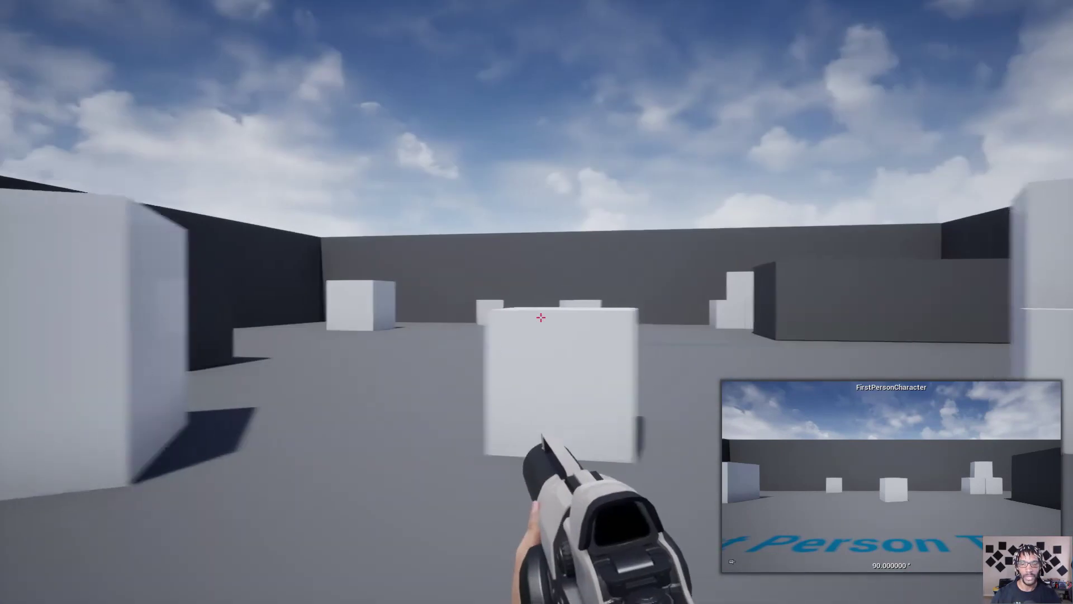
key(Escape)
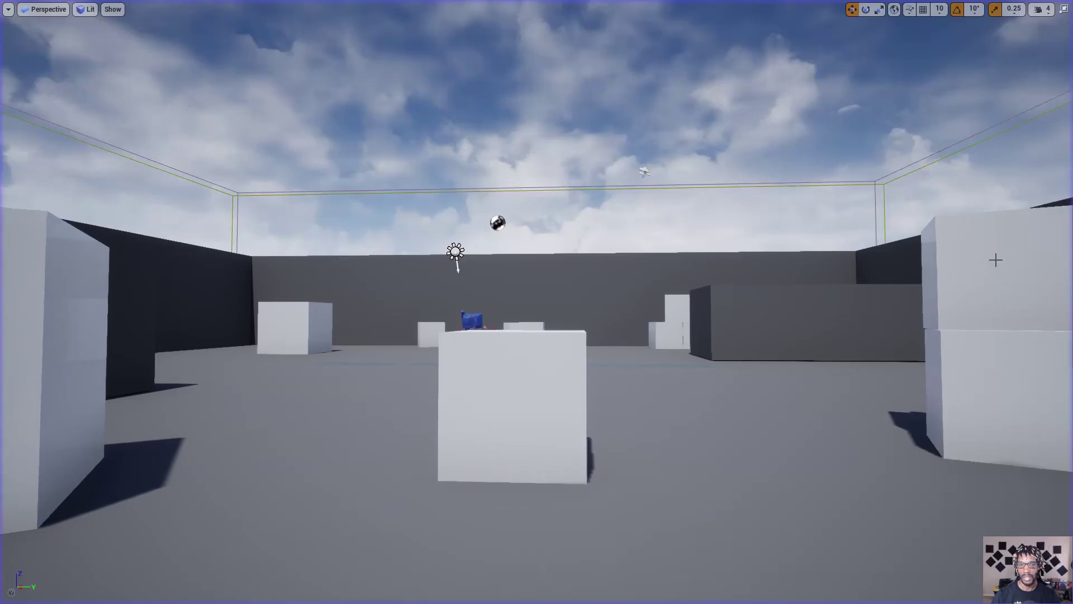
key(F11)
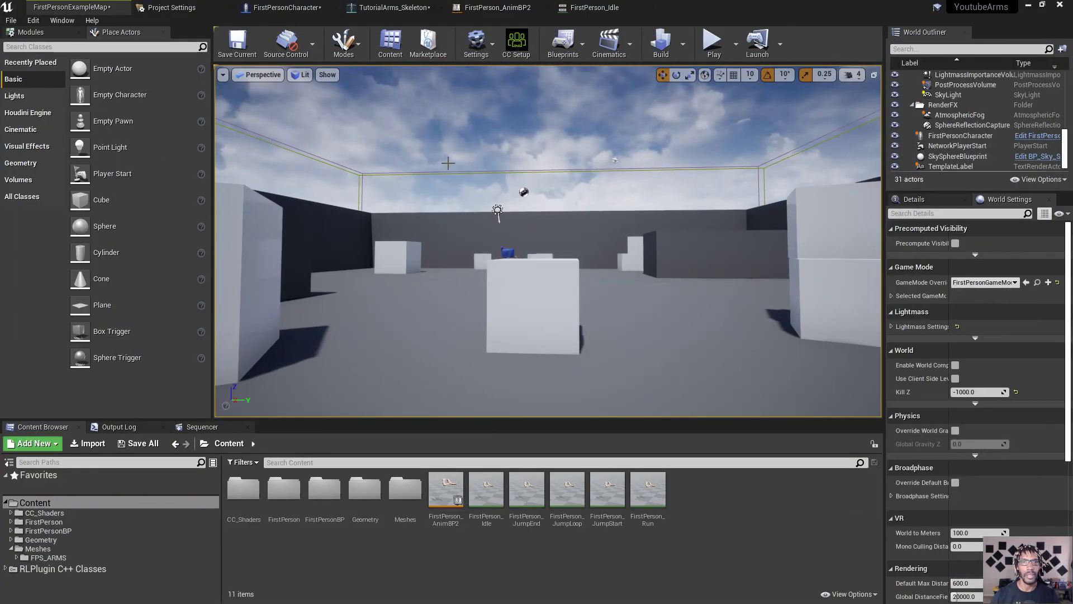
Save all modified assets, including TutorialArms_Skeleton, and return to FirstPersonExampleMap.
click(389, 8)
key(ctrl+shift+s)
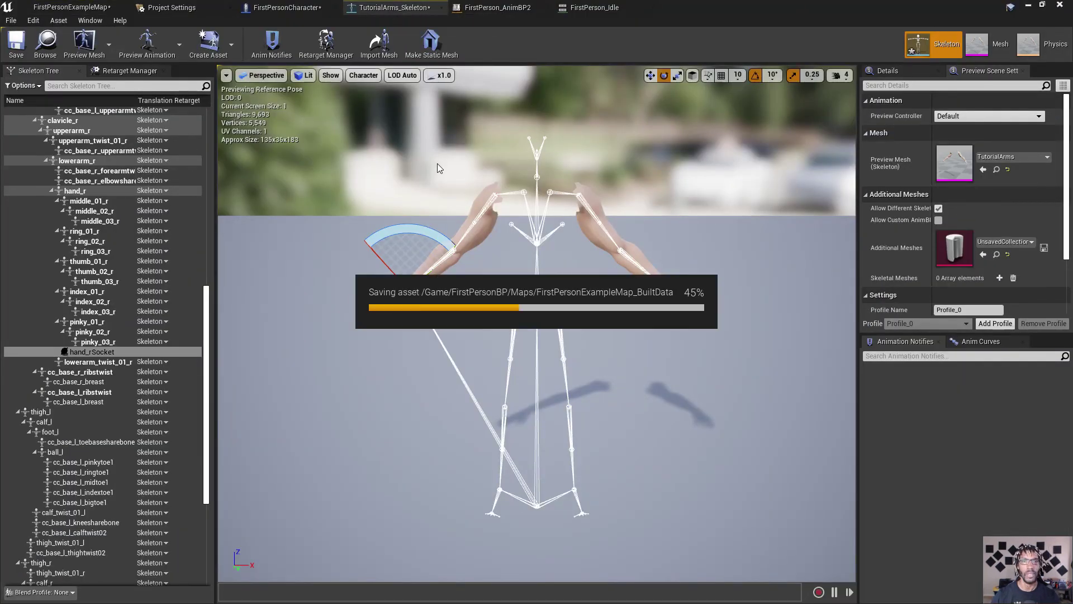
click(77, 7)
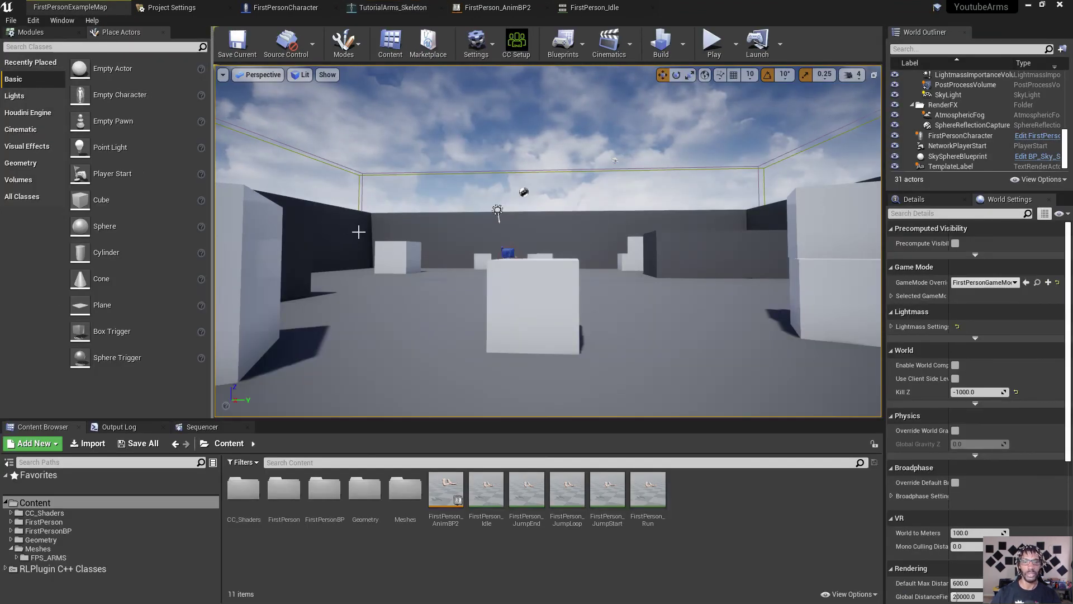